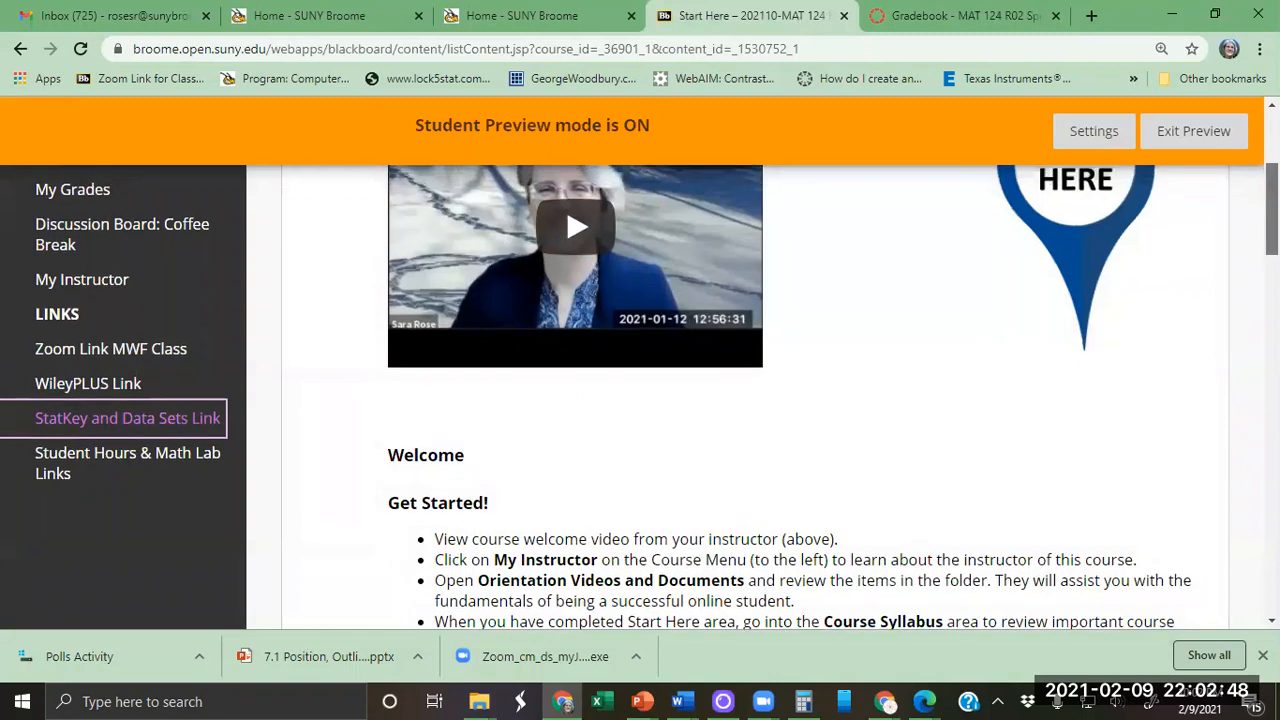
Step: Open Remote Apps from the SUNY Broome portal home page and log on with the saved credentials
{"action": "scroll", "coordinate": [600, 340], "scroll_direction": "up", "scroll_amount": 3}
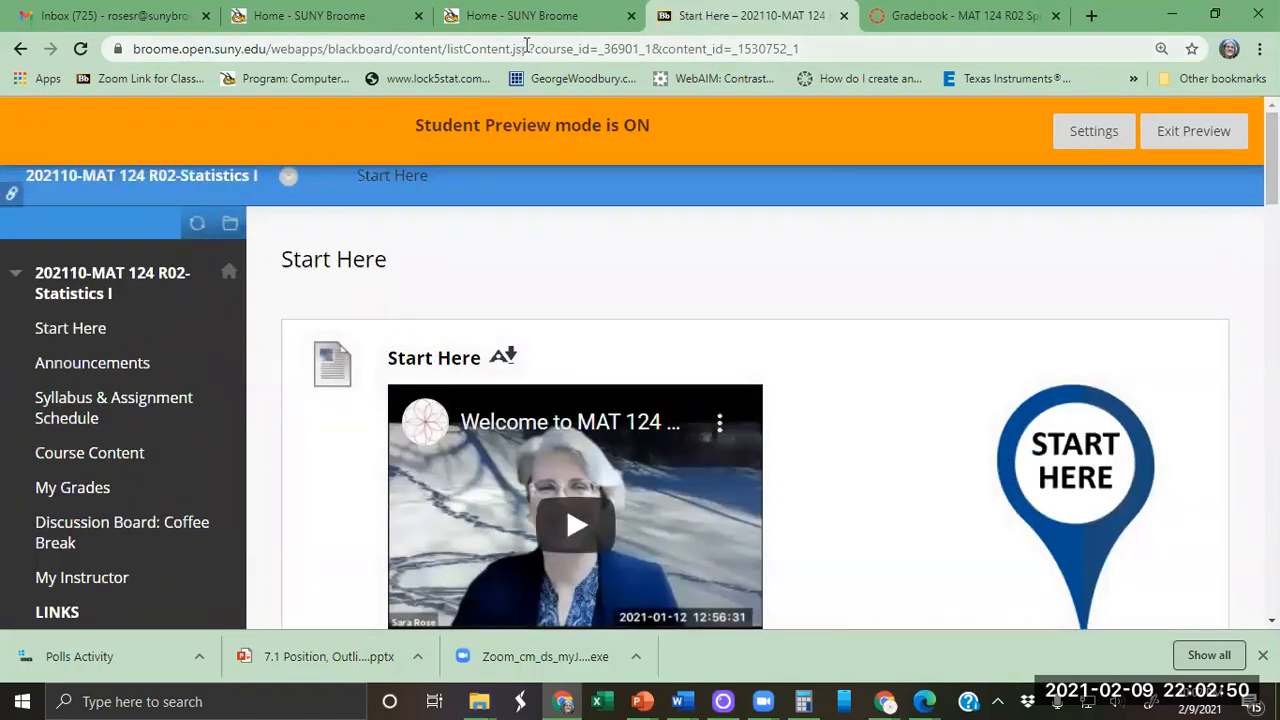
{"action": "left_click", "coordinate": [510, 16]}
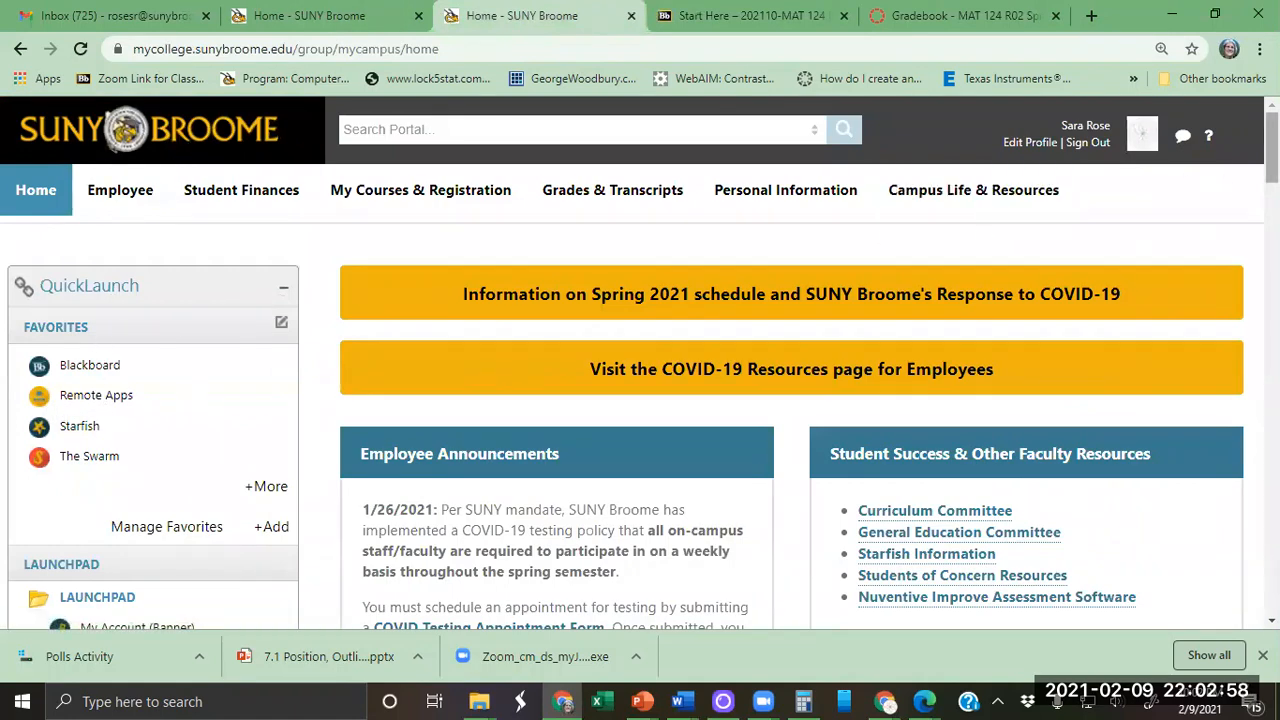
{"action": "scroll", "coordinate": [1272, 150], "scroll_direction": "down", "scroll_amount": 3}
{"action": "scroll", "coordinate": [1272, 200], "scroll_direction": "down", "scroll_amount": 2}
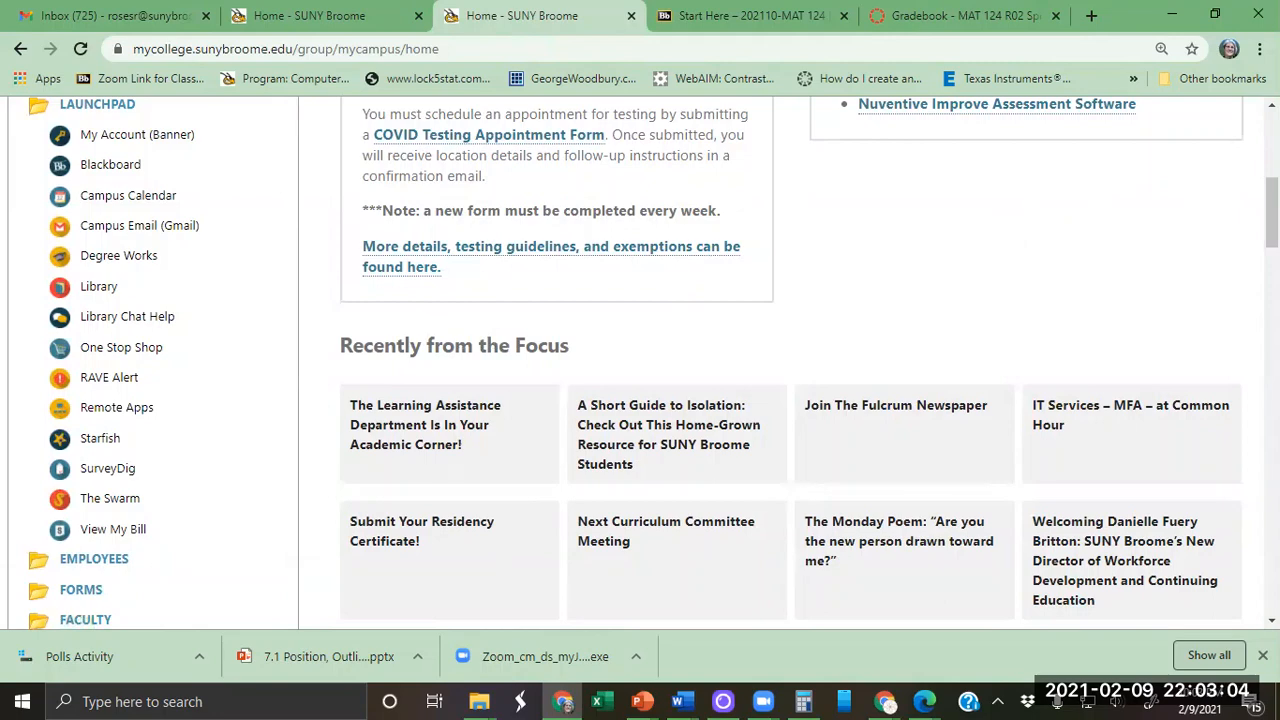
{"action": "scroll", "coordinate": [1214, 162], "scroll_direction": "up", "scroll_amount": 5}
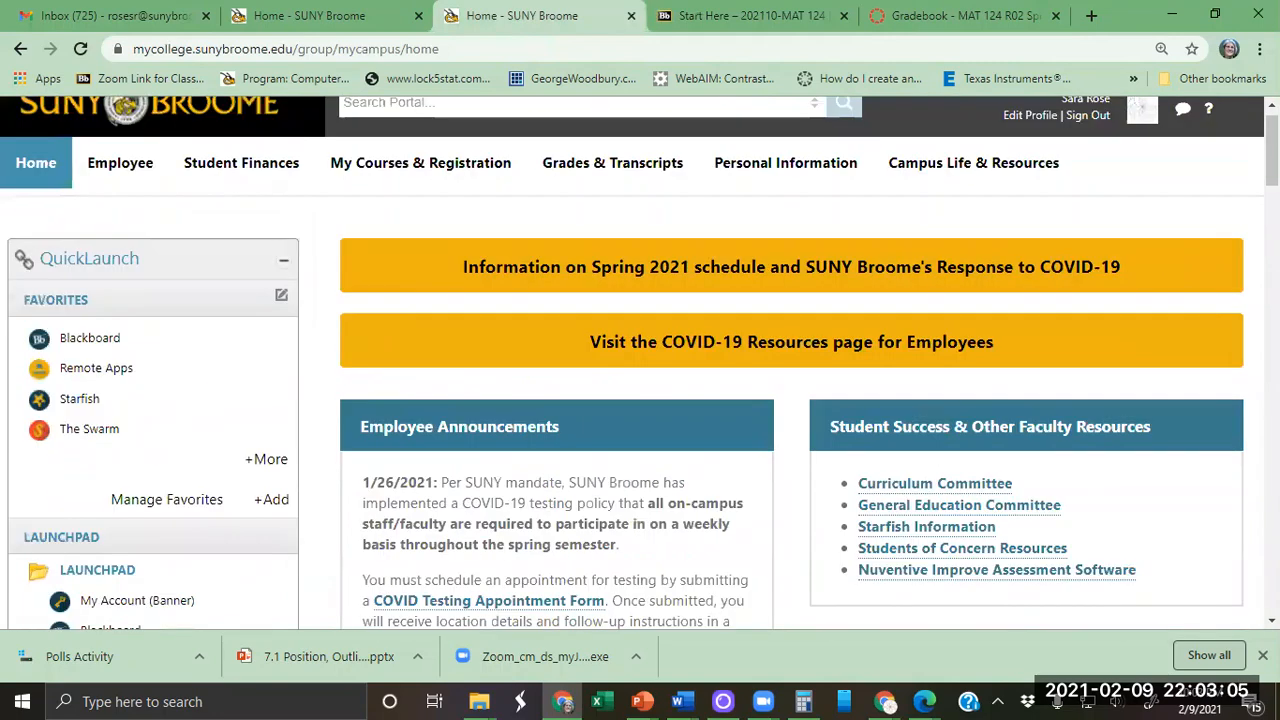
{"action": "left_click", "coordinate": [96, 368]}
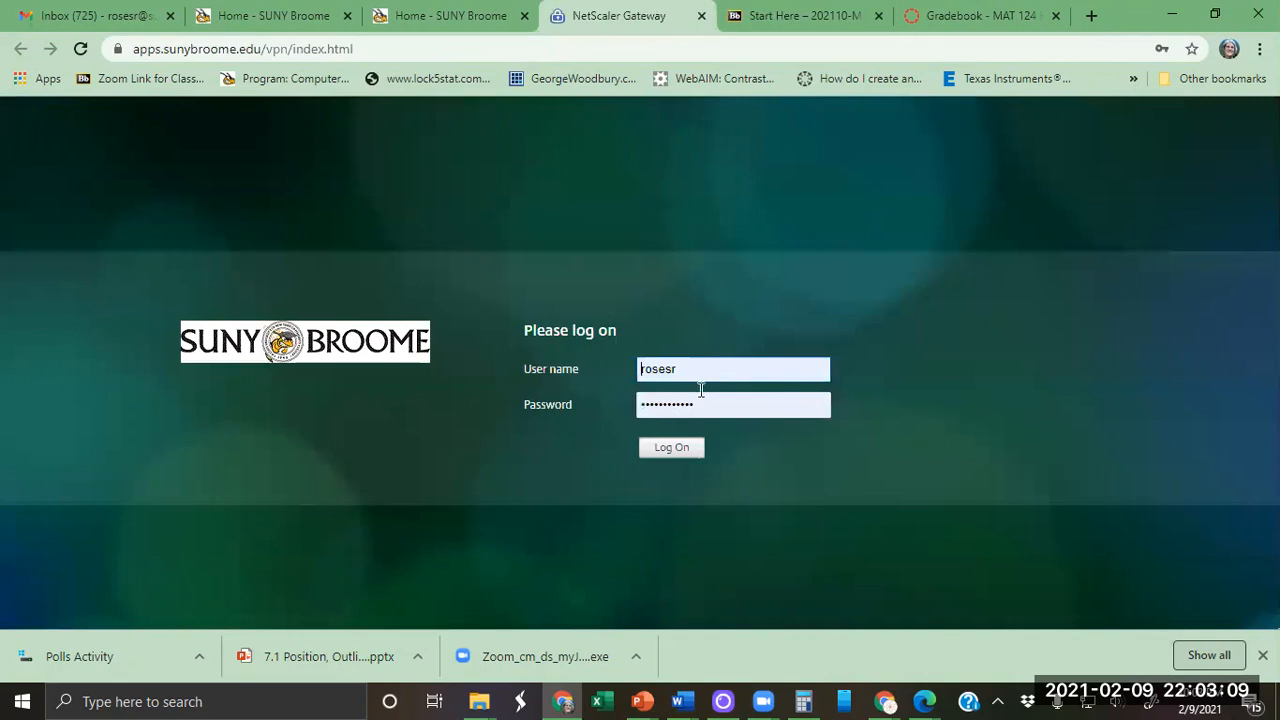
{"action": "left_click", "coordinate": [673, 452]}
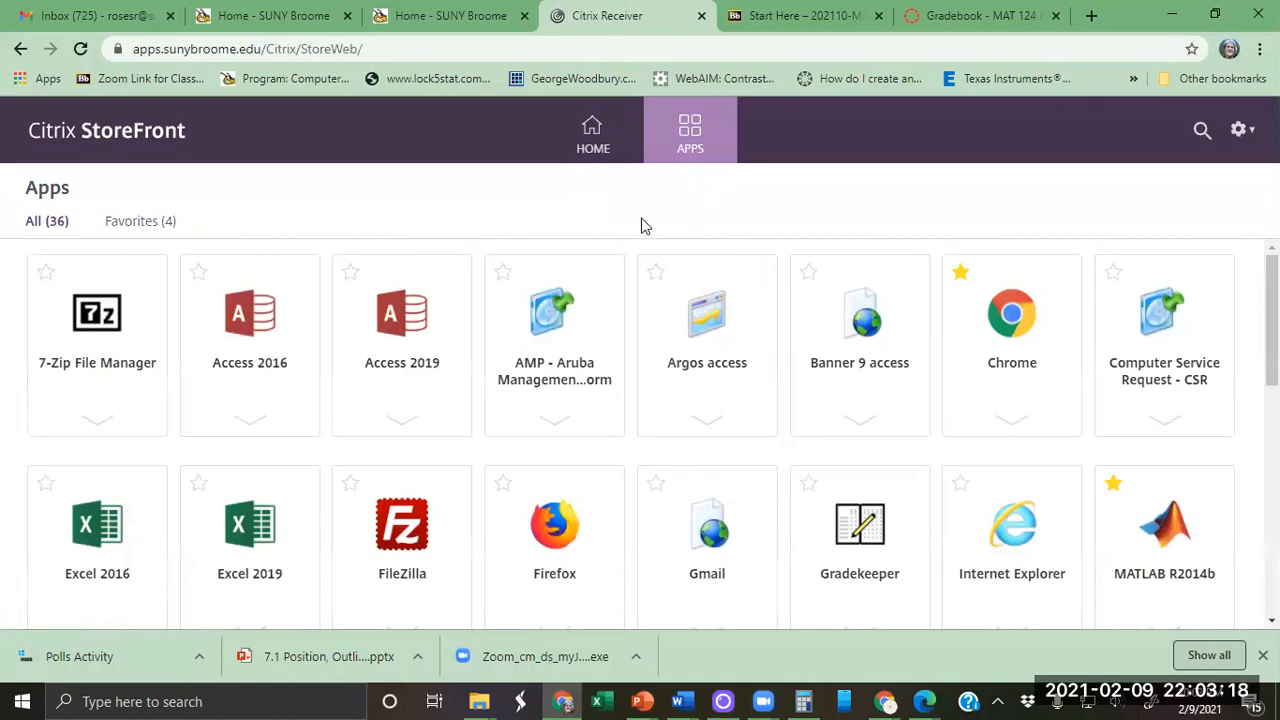
Step: Close the Gradebook tab and launch the Chrome remote app from Citrix StoreFront
{"action": "left_click", "coordinate": [1015, 328]}
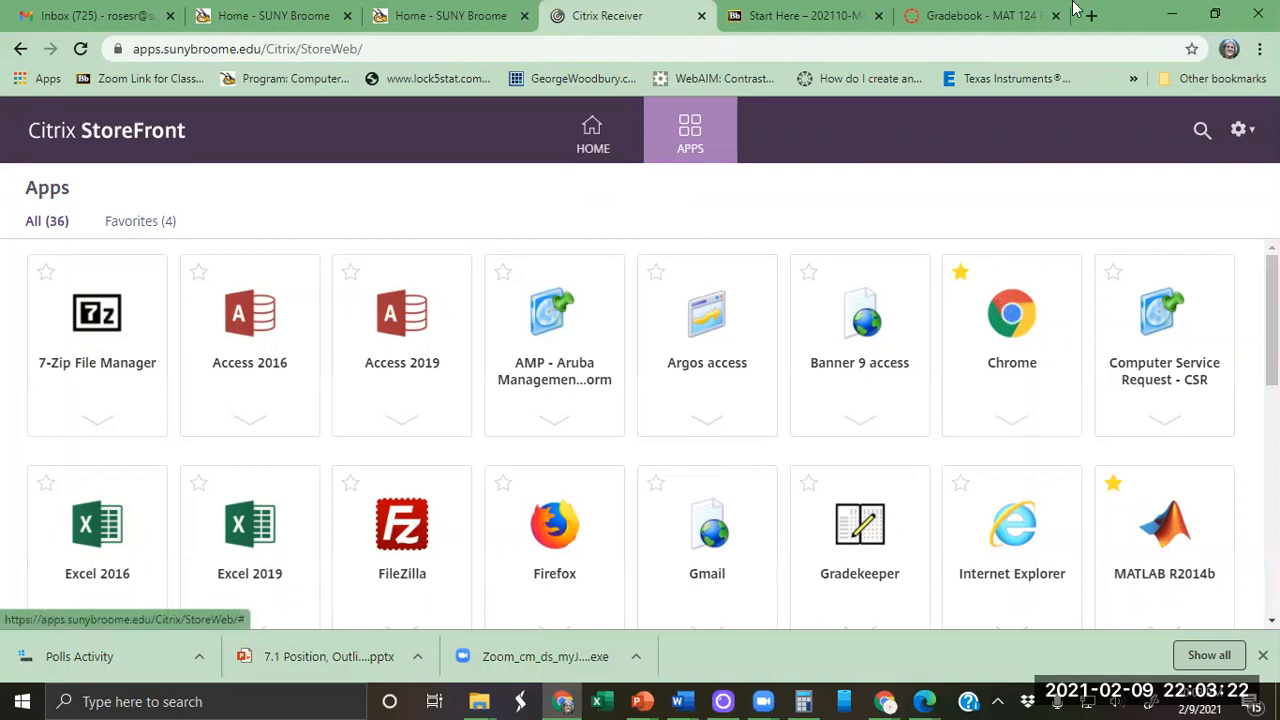
{"action": "left_click", "coordinate": [1055, 16]}
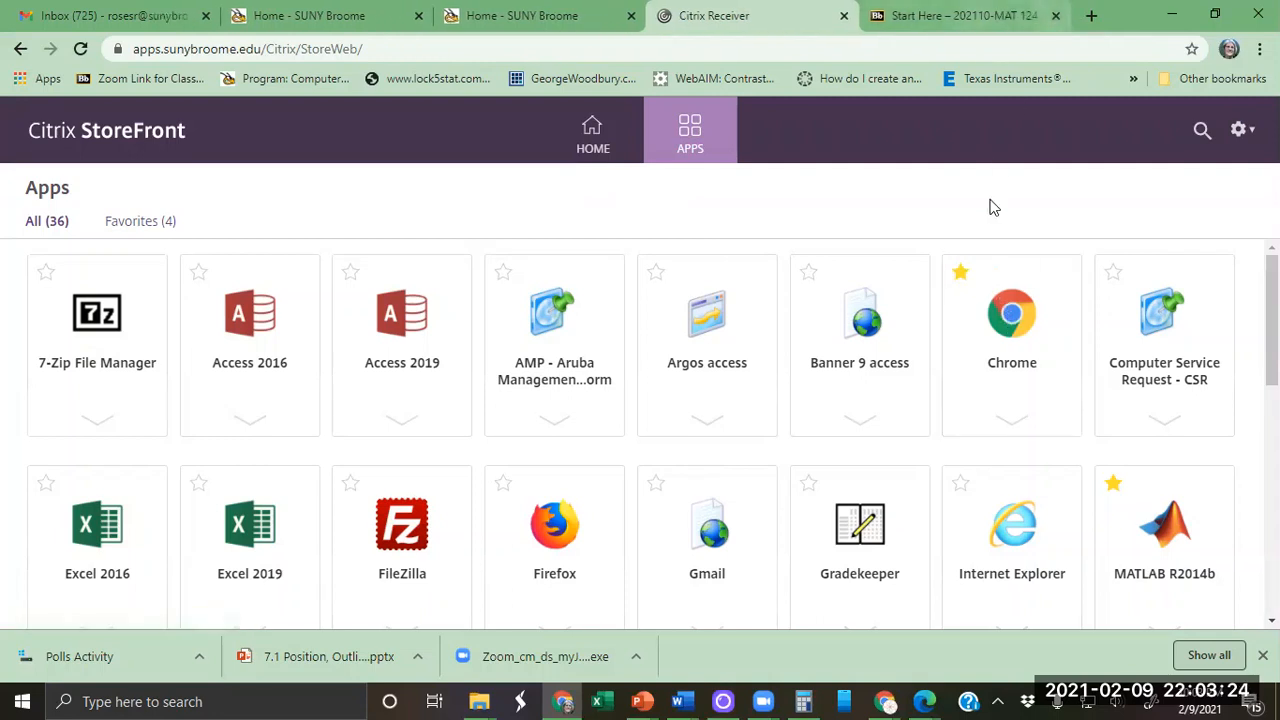
{"action": "left_click", "coordinate": [1013, 321]}
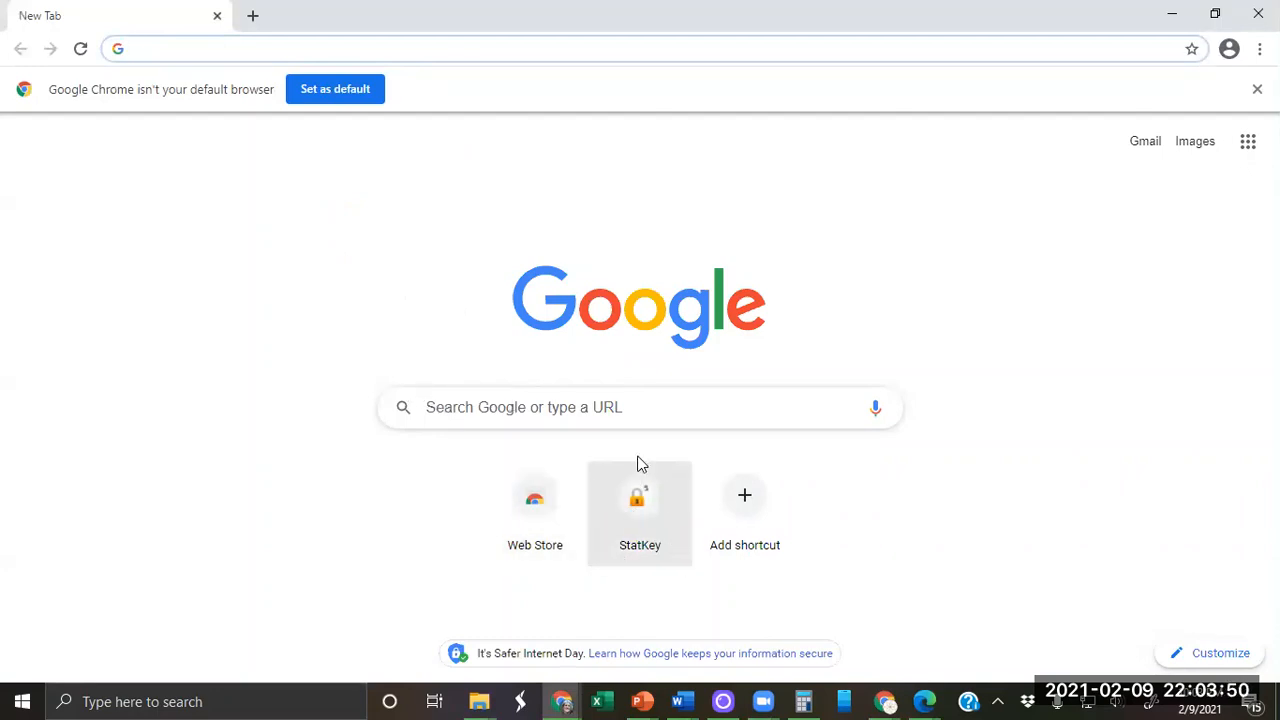
Step: Remove the StatKey shortcut from the remote browser's new tab page
{"action": "left_click", "coordinate": [674, 489]}
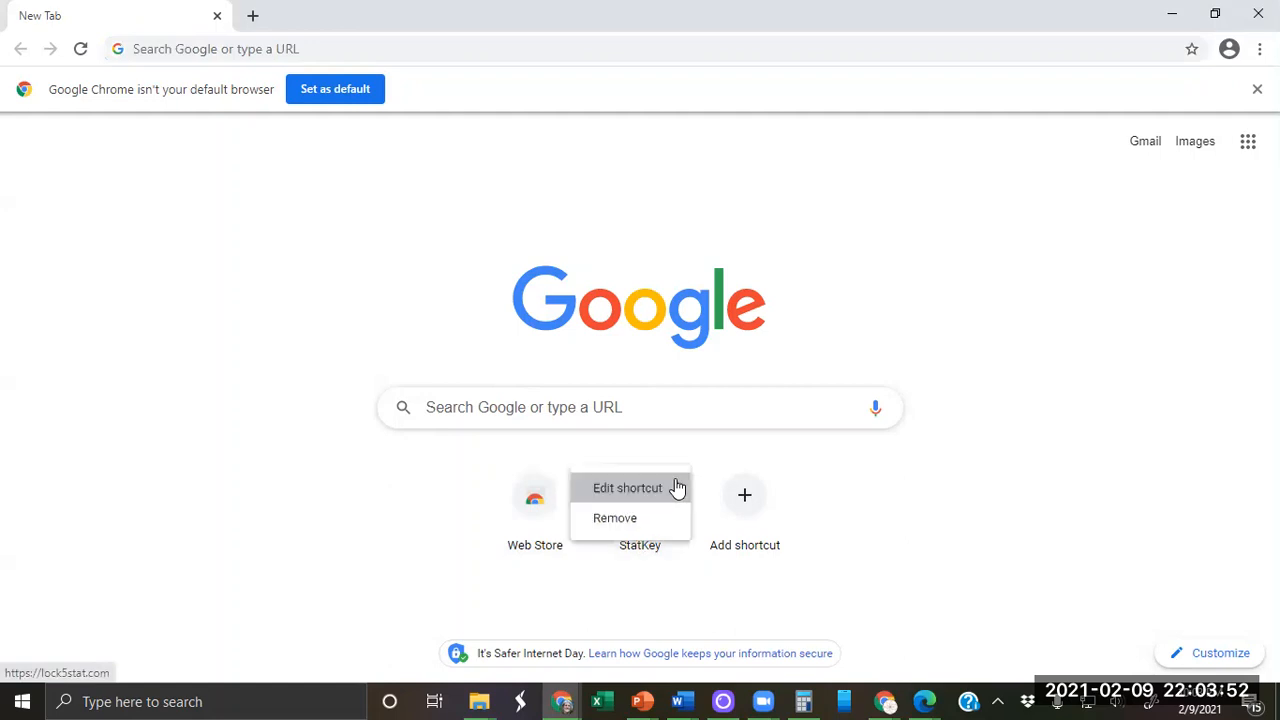
{"action": "left_click", "coordinate": [618, 519]}
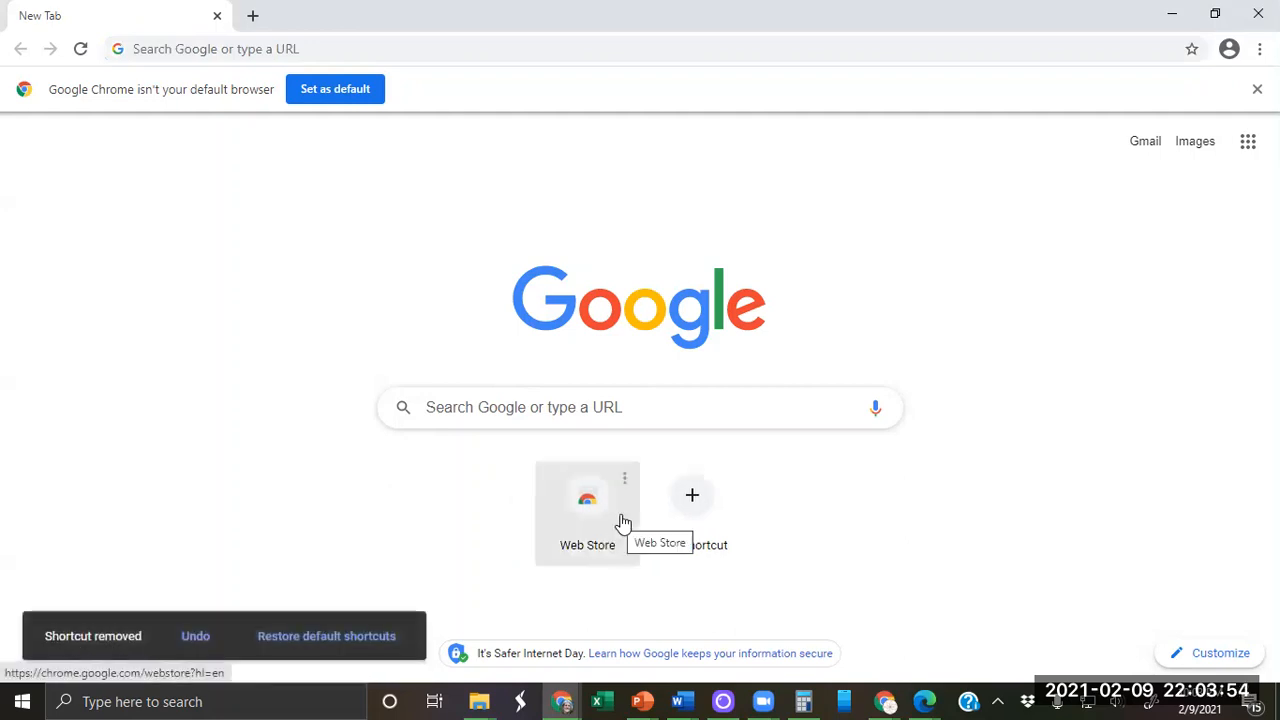
Step: Search Google for "lock5stat" and open the StatKey result
{"action": "left_click", "coordinate": [513, 424]}
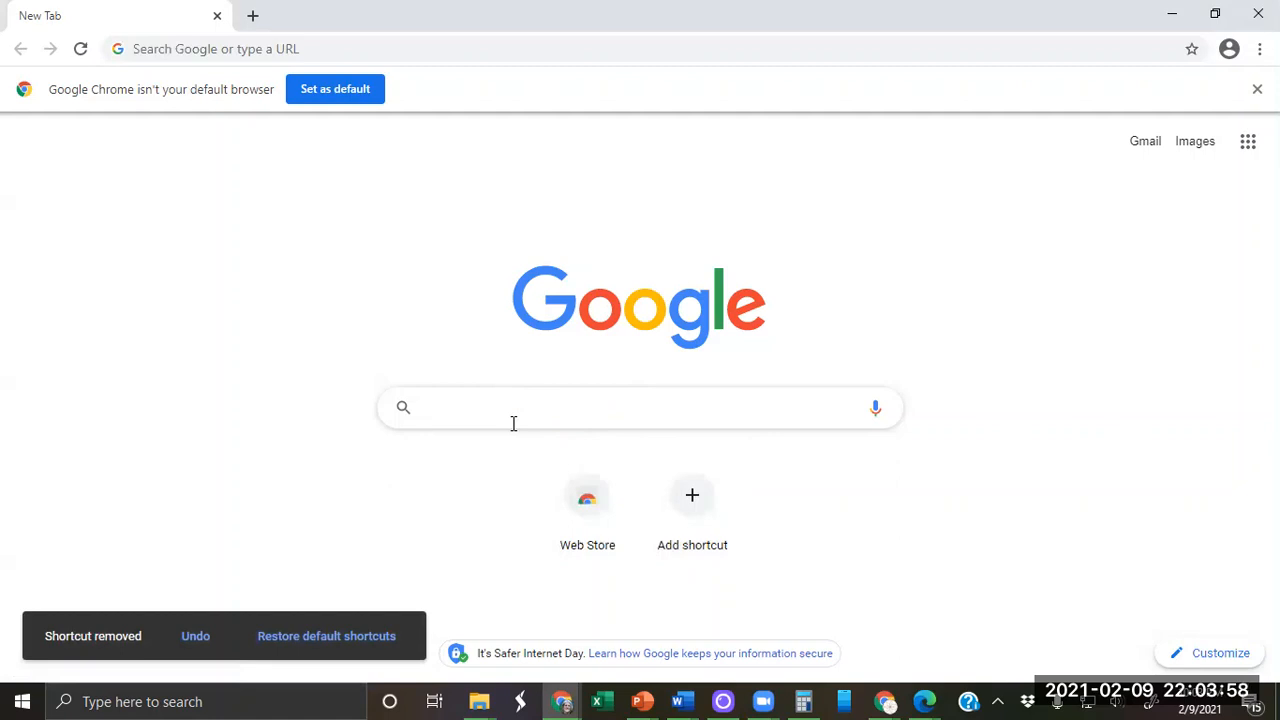
{"action": "type", "text": "loc"}
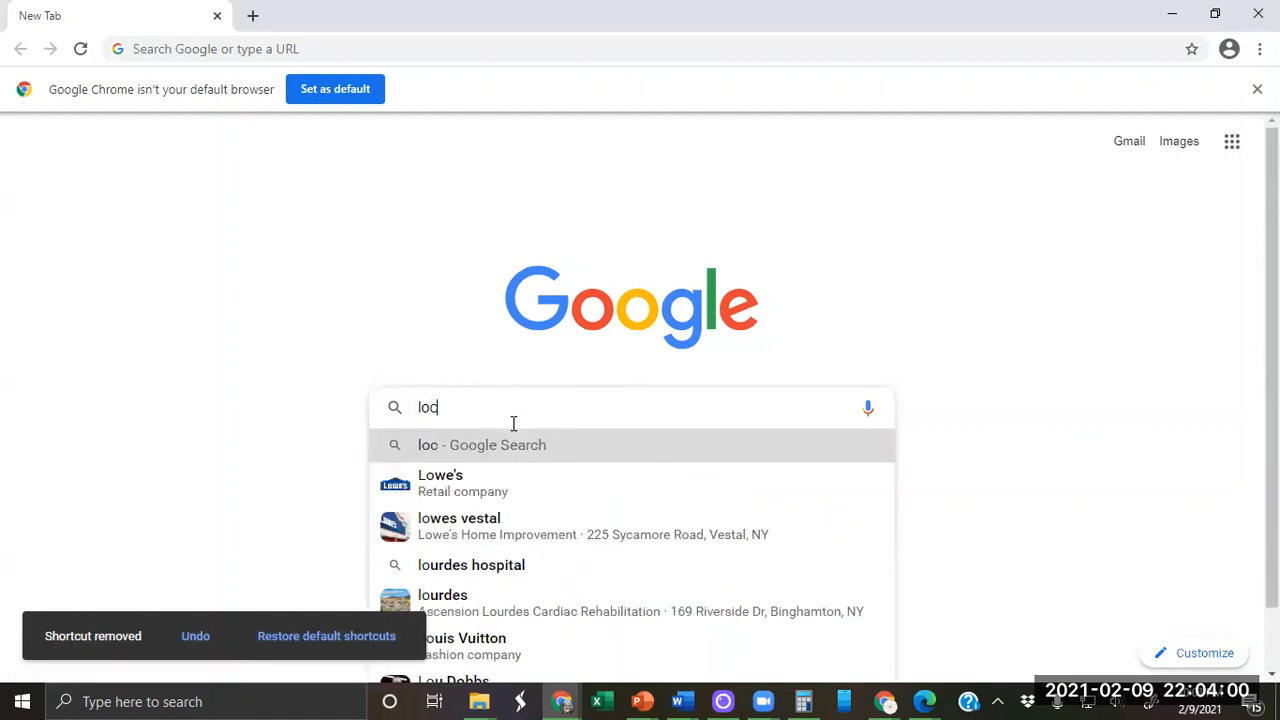
{"action": "type", "text": "k5"}
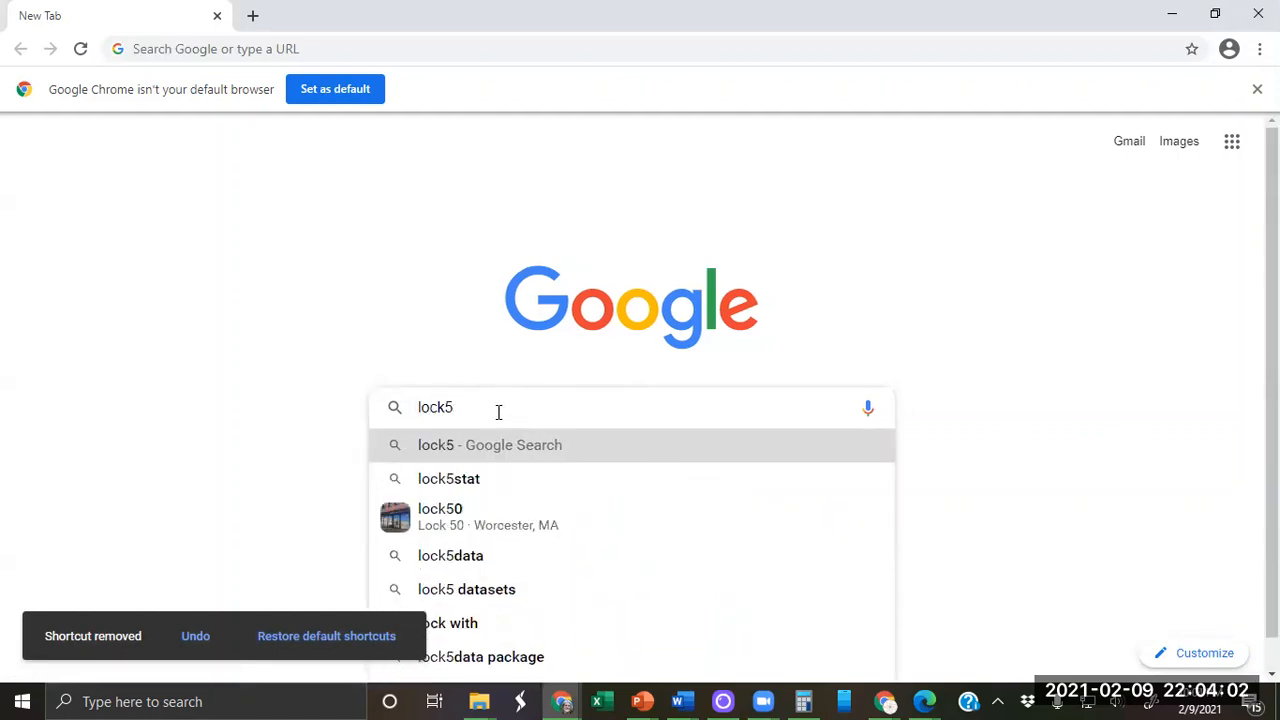
{"action": "type", "text": "stat"}
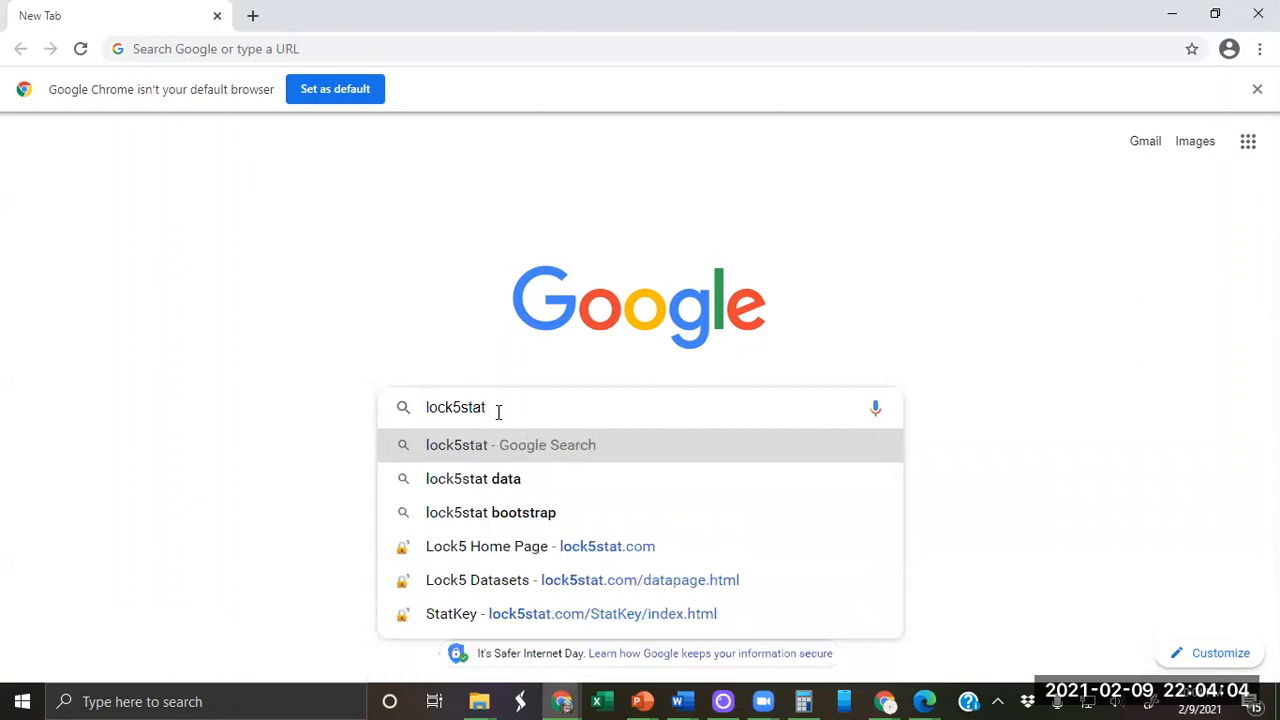
{"action": "key", "text": "Return"}
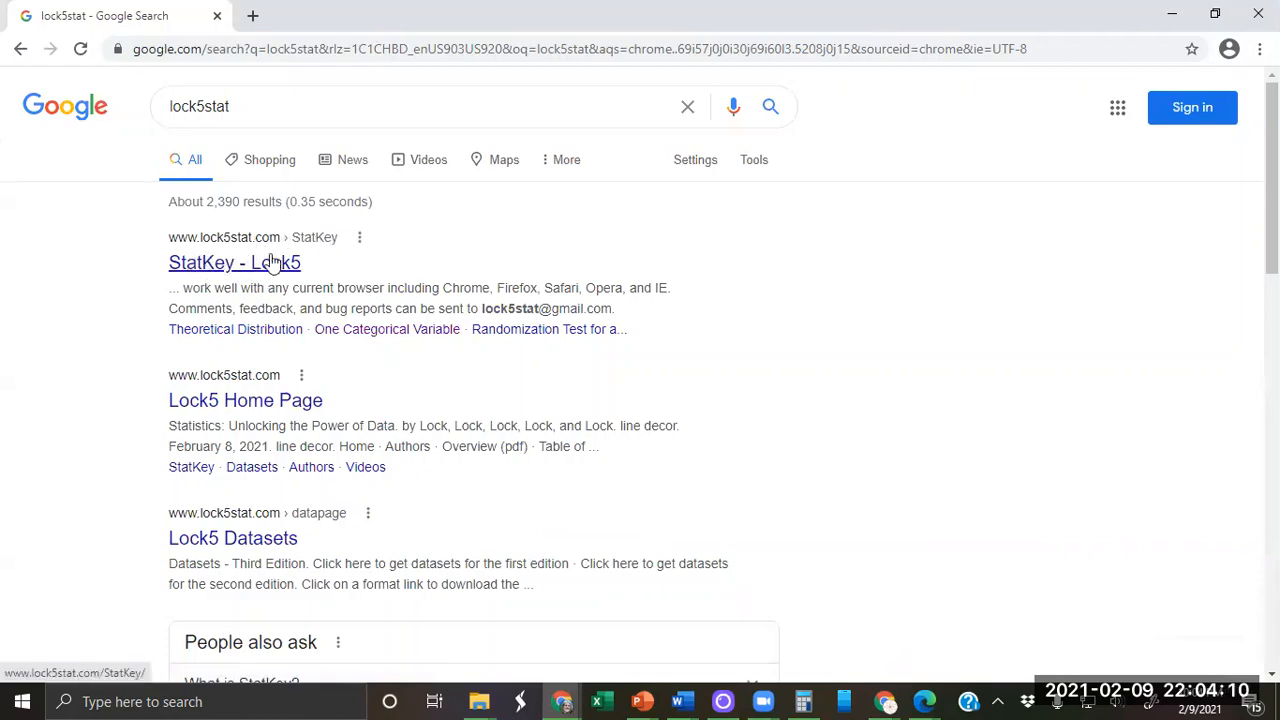
{"action": "left_click", "coordinate": [246, 264]}
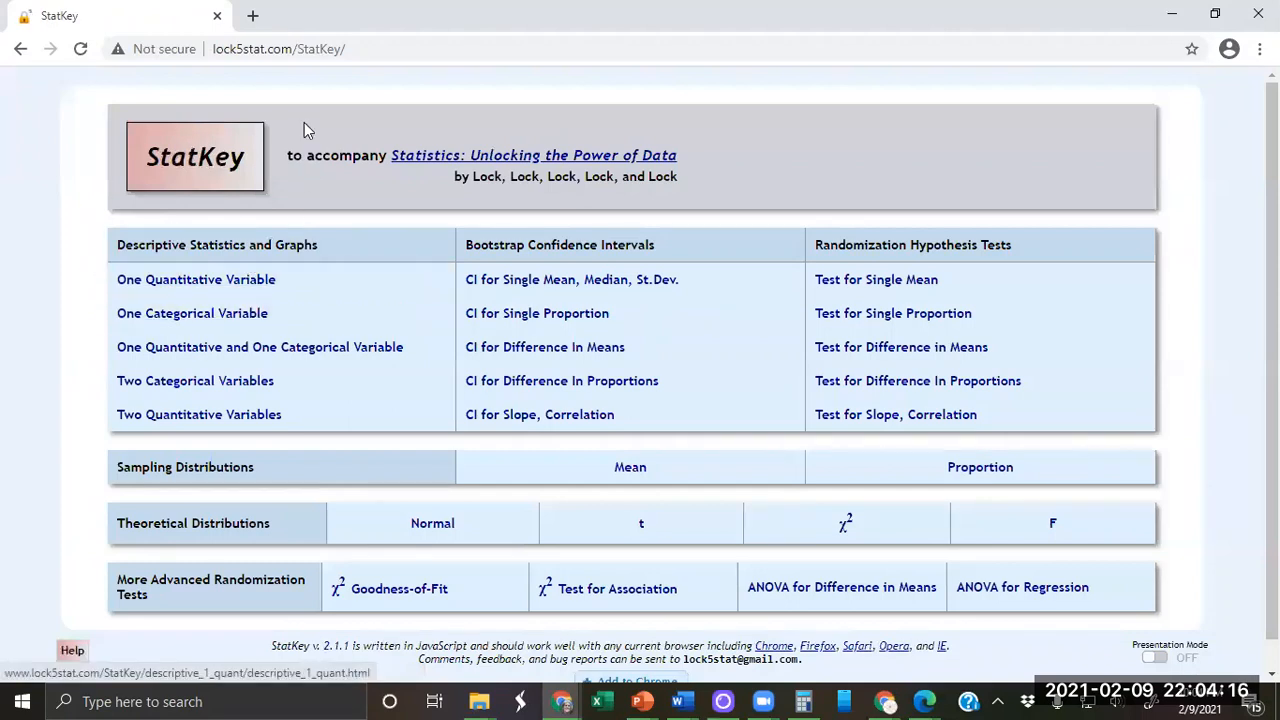
Step: Return to the search results and open the Lock5 Home Page
{"action": "left_click", "coordinate": [386, 48]}
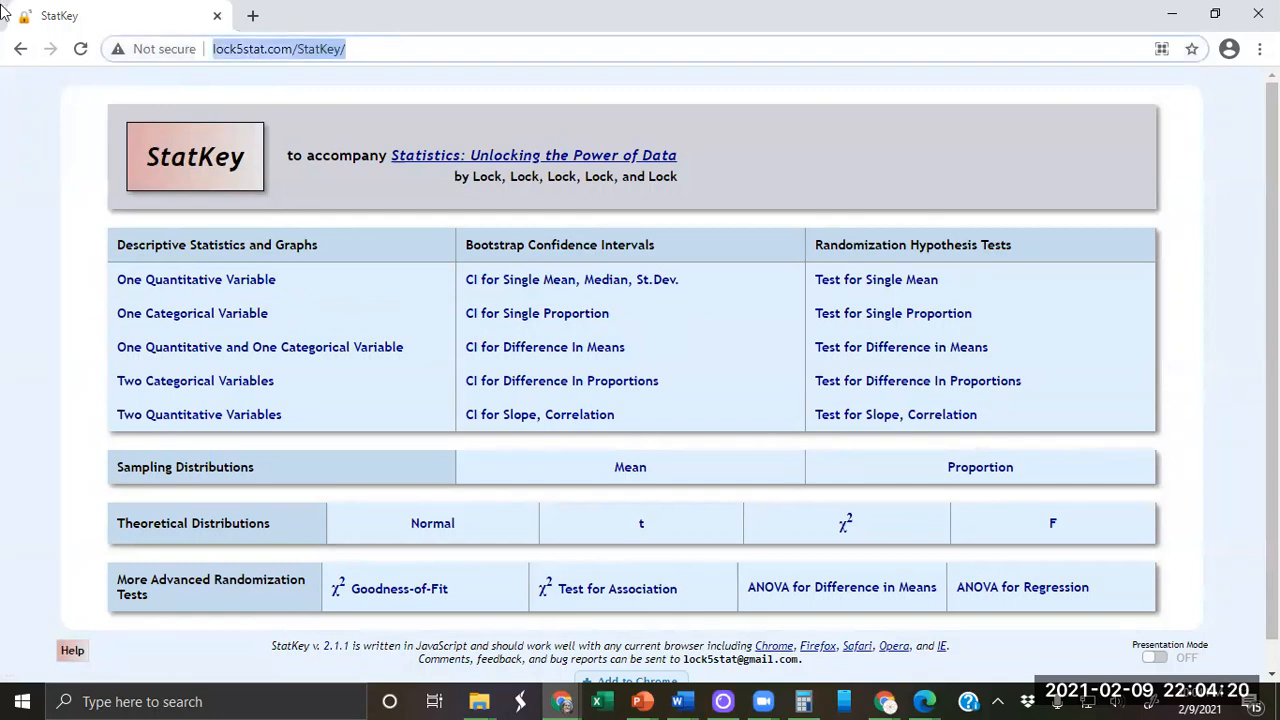
{"action": "left_click", "coordinate": [18, 49]}
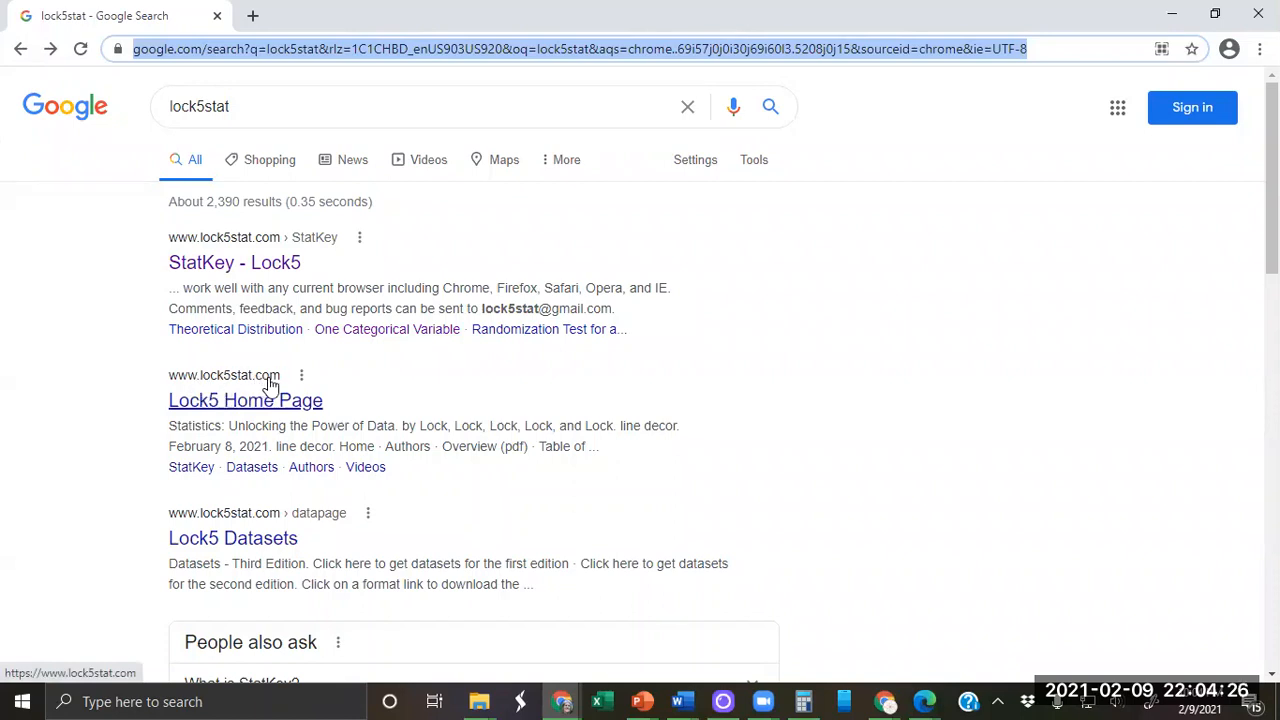
{"action": "left_click", "coordinate": [277, 409]}
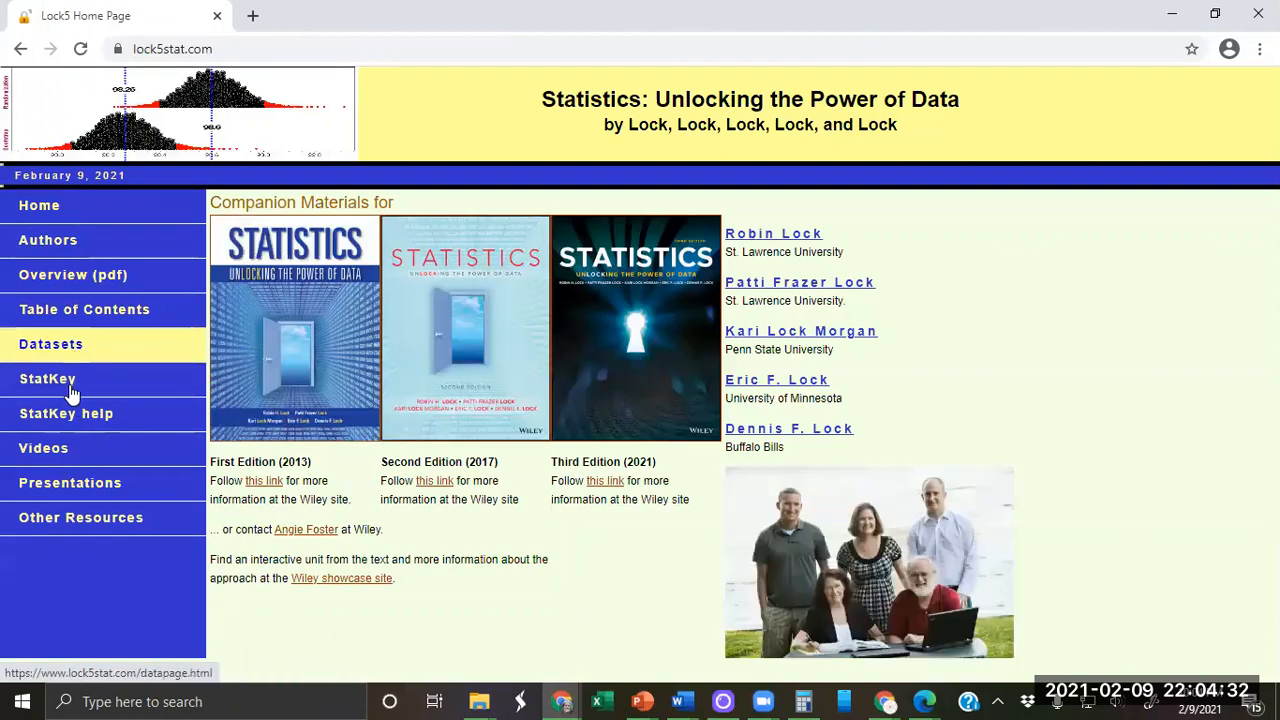
Step: Copy the full web address of the Lock5 home page
{"action": "left_click", "coordinate": [228, 46]}
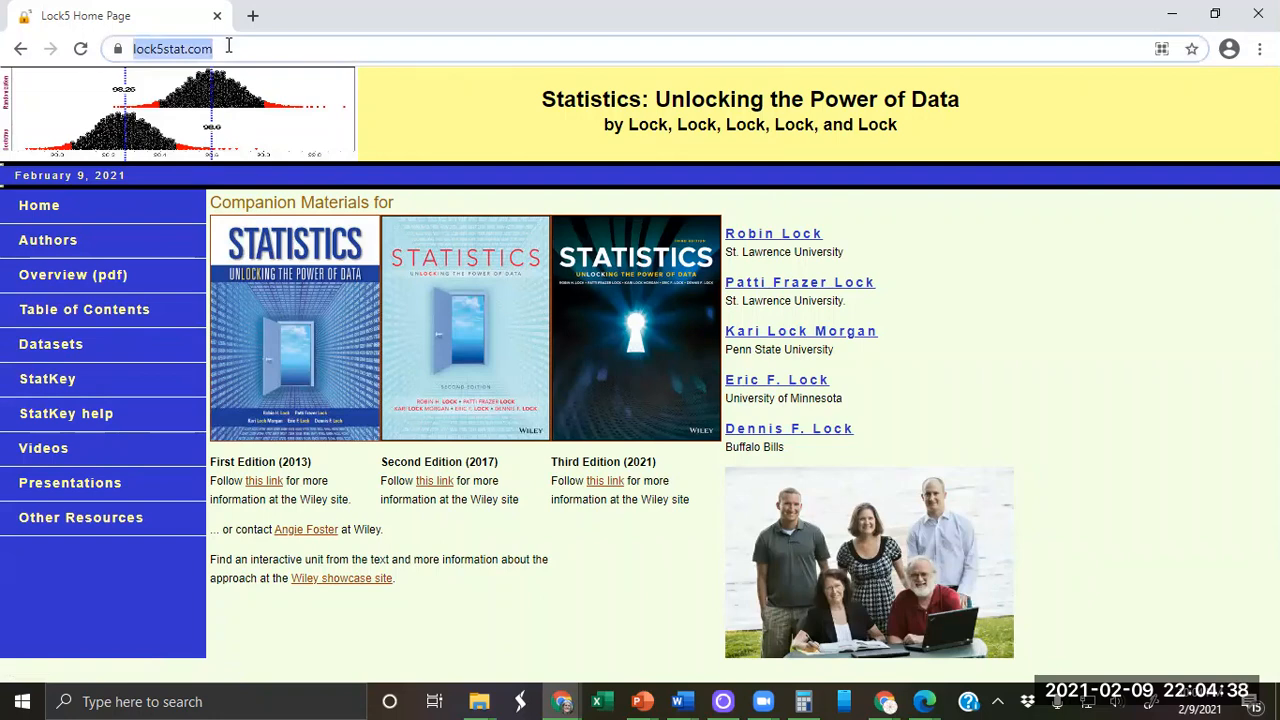
{"action": "left_click", "coordinate": [228, 48]}
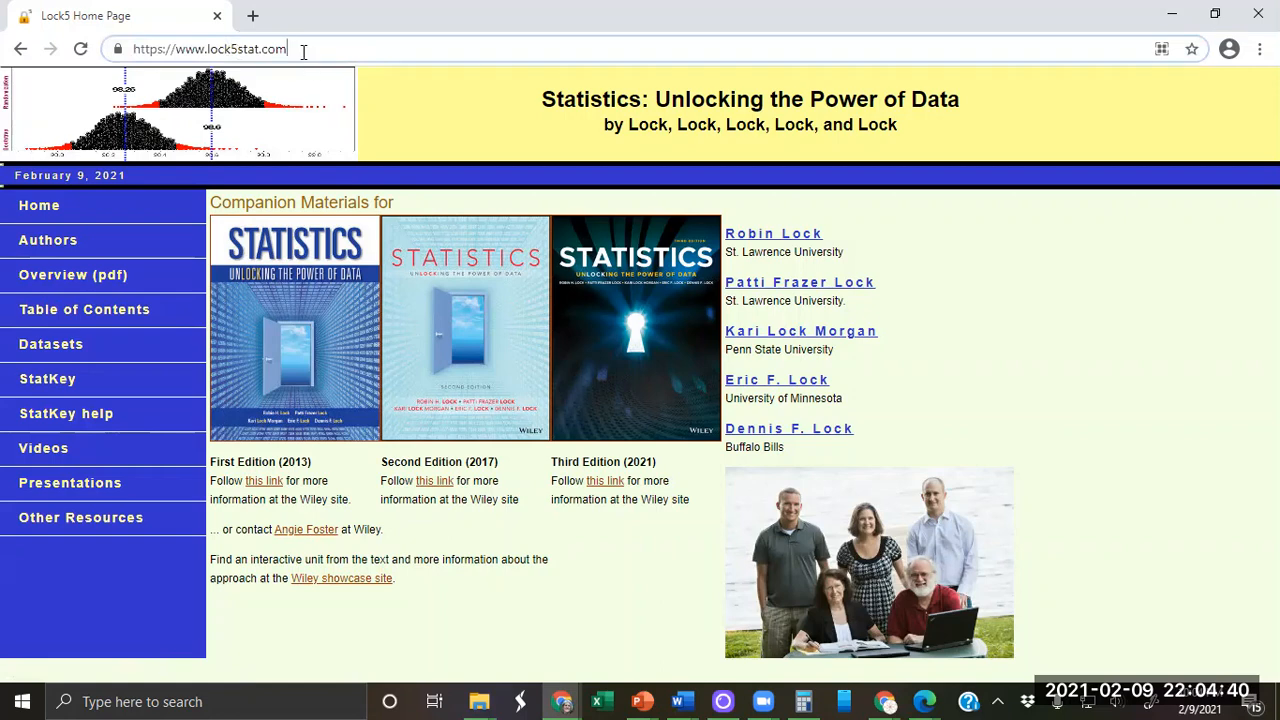
{"action": "left_click_drag", "start_coordinate": [289, 49], "coordinate": [117, 53]}
{"action": "key", "text": "ctrl+c"}
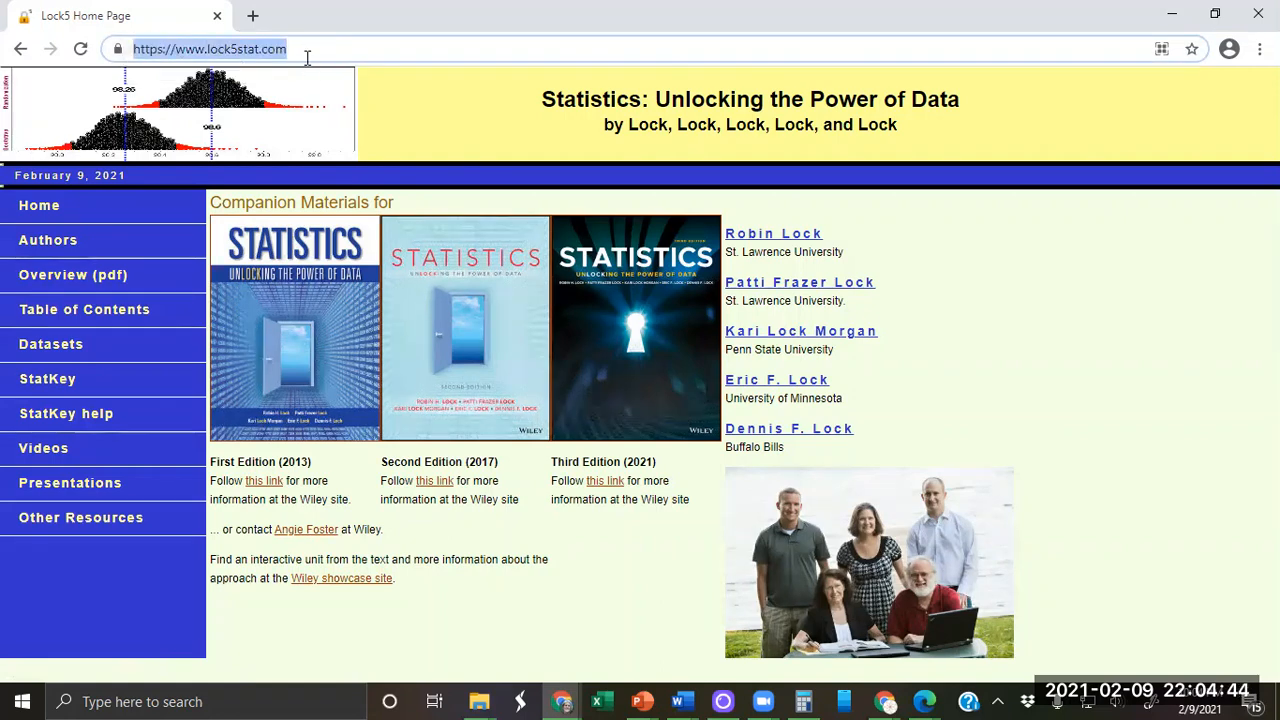
{"action": "left_click", "coordinate": [252, 15]}
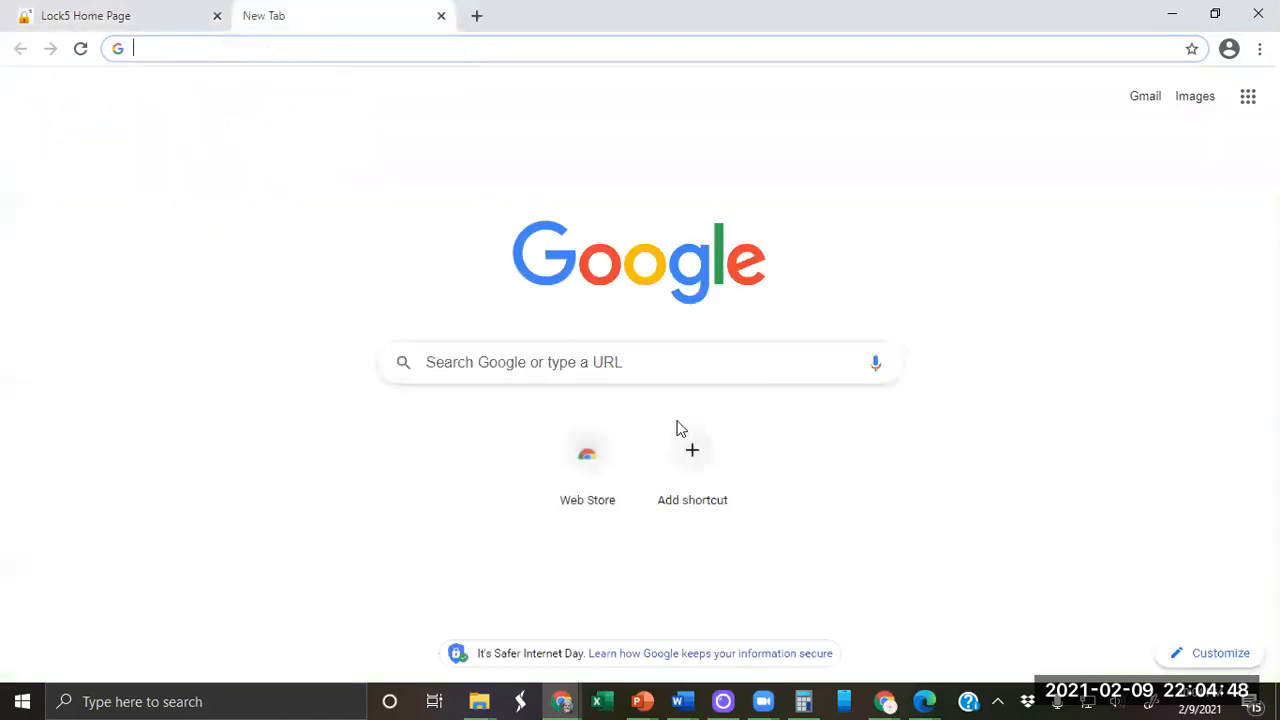
{"action": "left_click", "coordinate": [692, 460]}
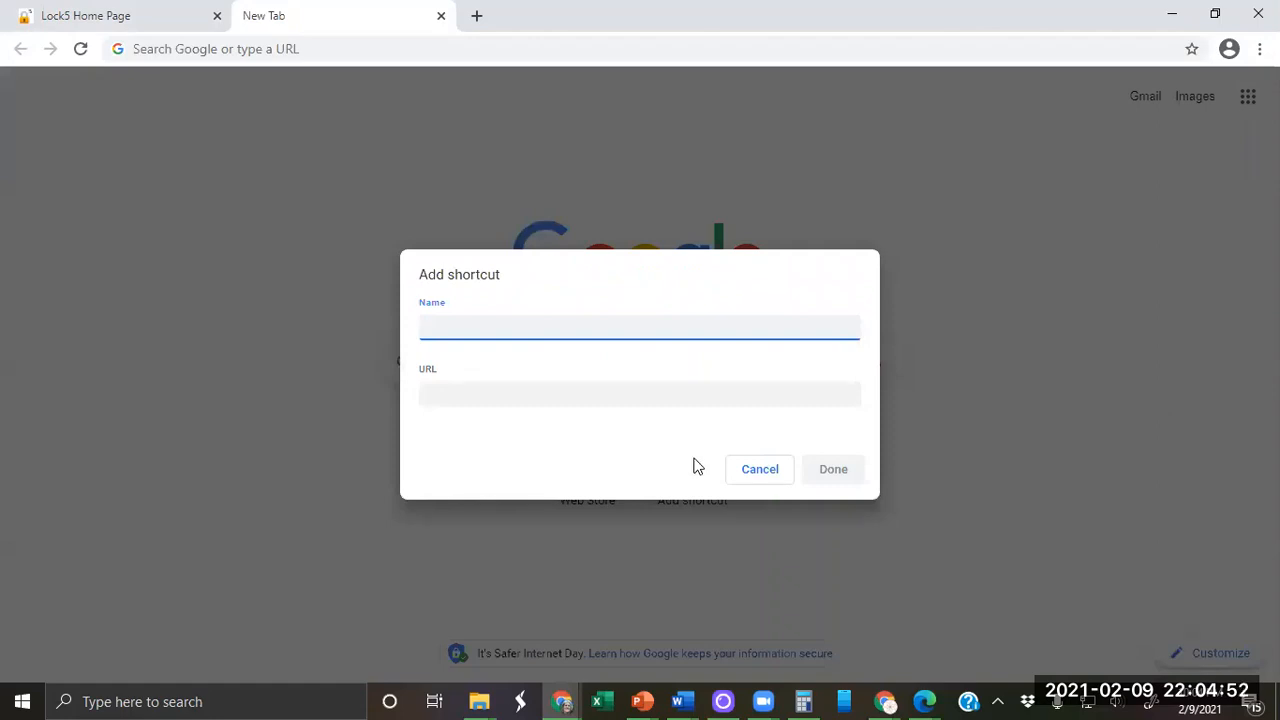
{"action": "type", "text": "Lock5Stat"}
{"action": "left_click", "coordinate": [587, 397]}
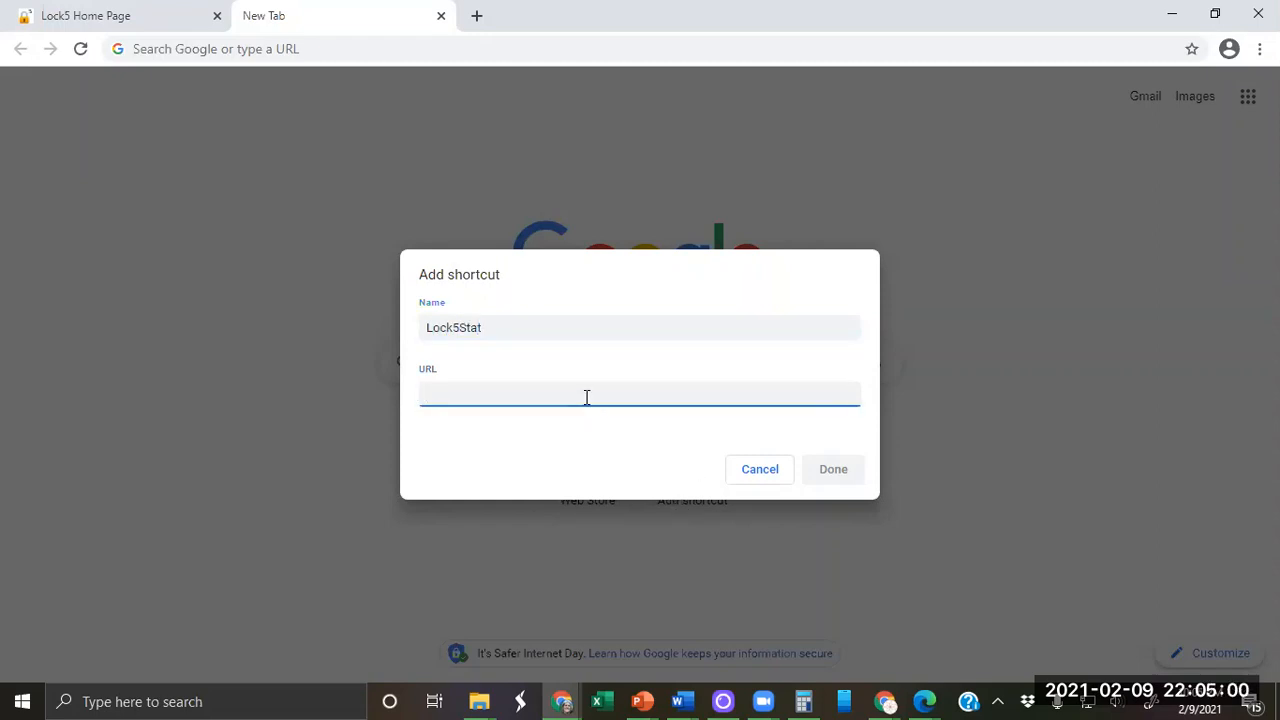
{"action": "key", "text": "ctrl+v"}
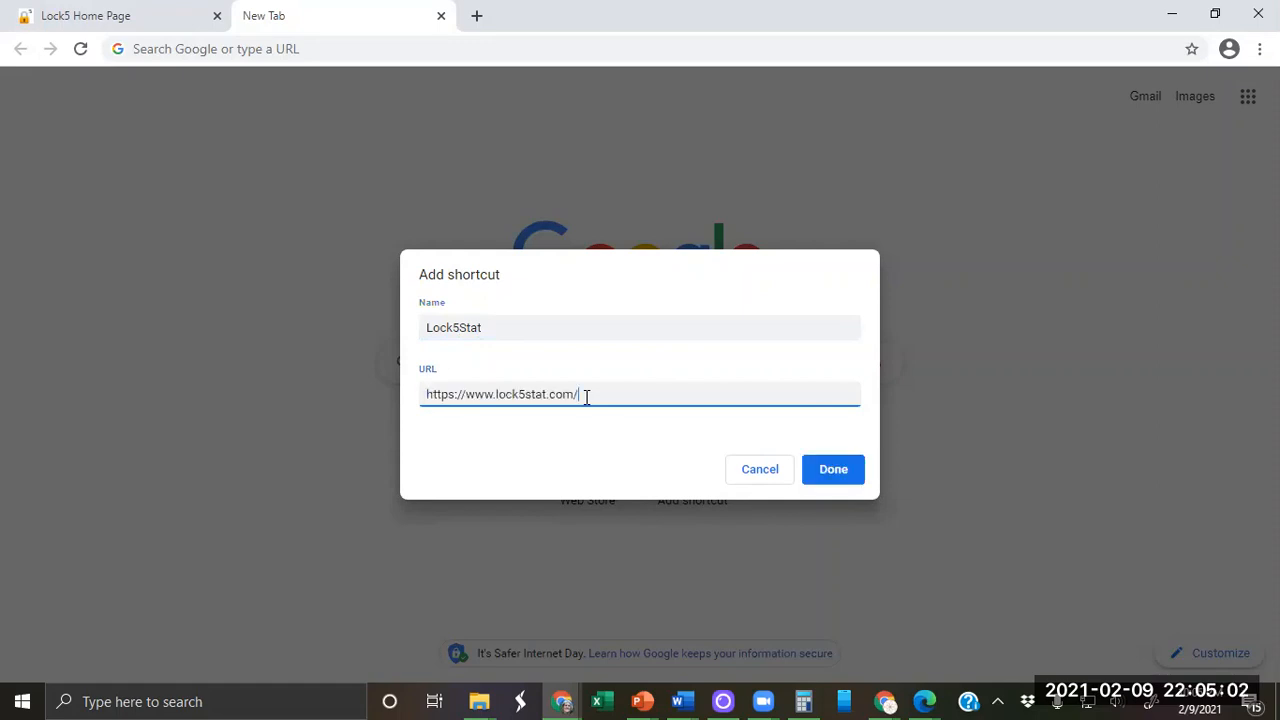
{"action": "left_click", "coordinate": [853, 476]}
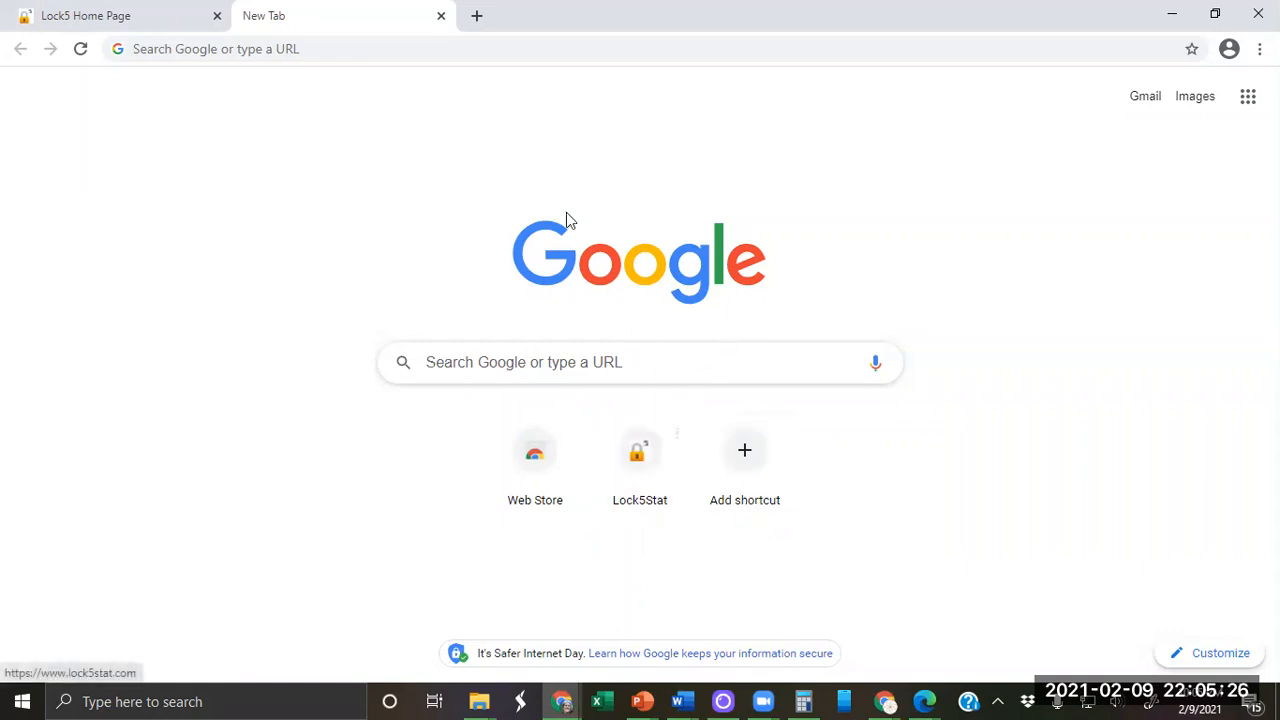
Step: Go back to the Lock5 home page and open StatKey's descriptive statistics for One Quantitative Variable
{"action": "left_click", "coordinate": [127, 16]}
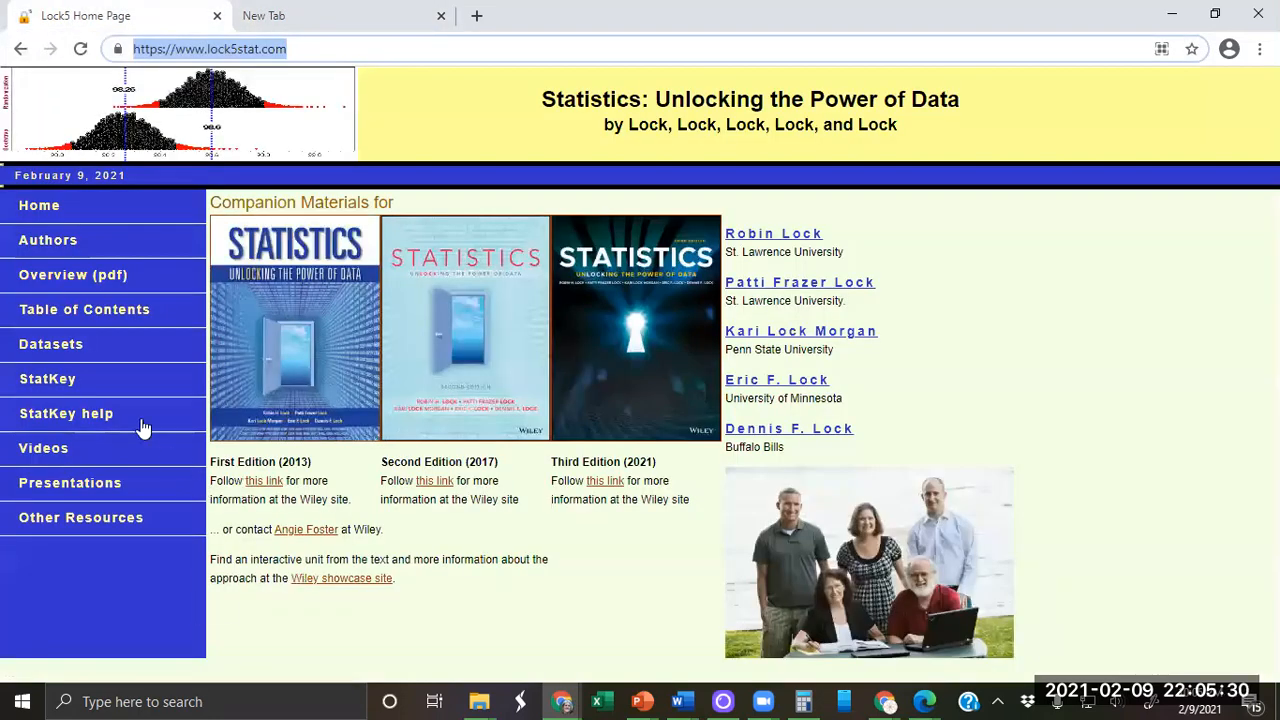
{"action": "left_click", "coordinate": [47, 386]}
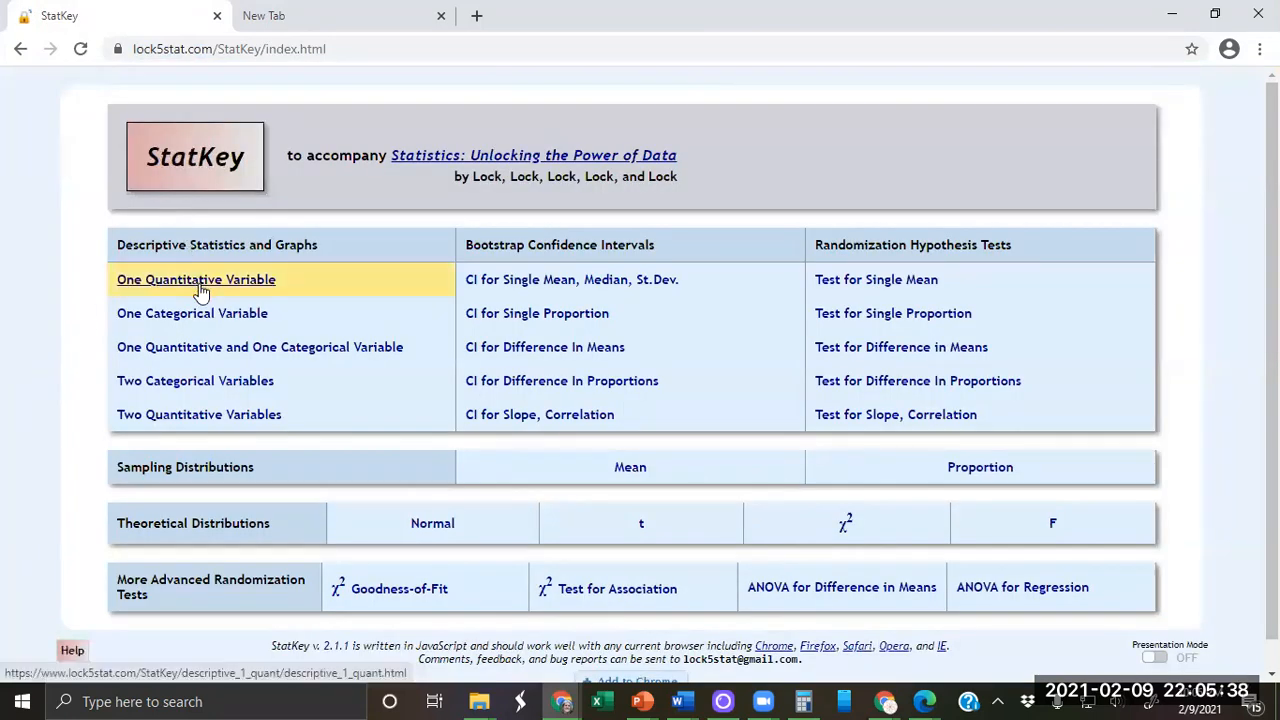
{"action": "left_click", "coordinate": [199, 285]}
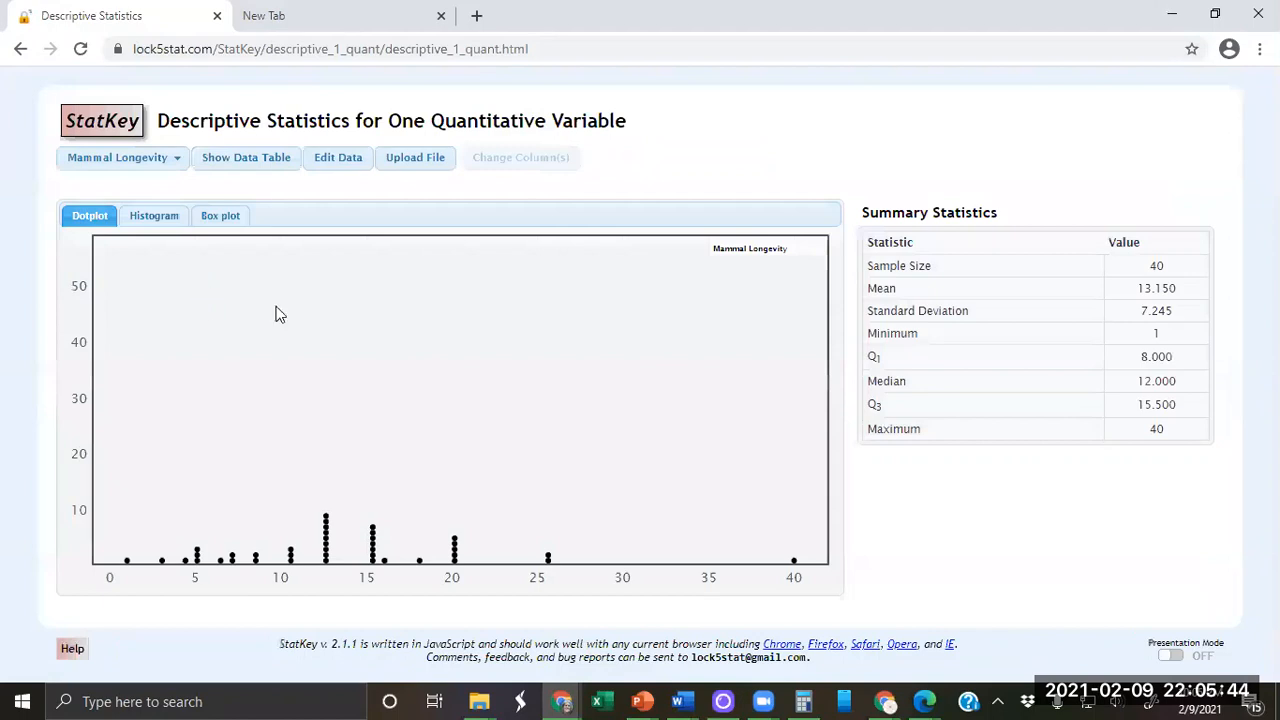
Step: Load the Hot Dogs-2e (2015) dataset and inspect individual points on its dotplot
{"action": "left_click", "coordinate": [177, 163]}
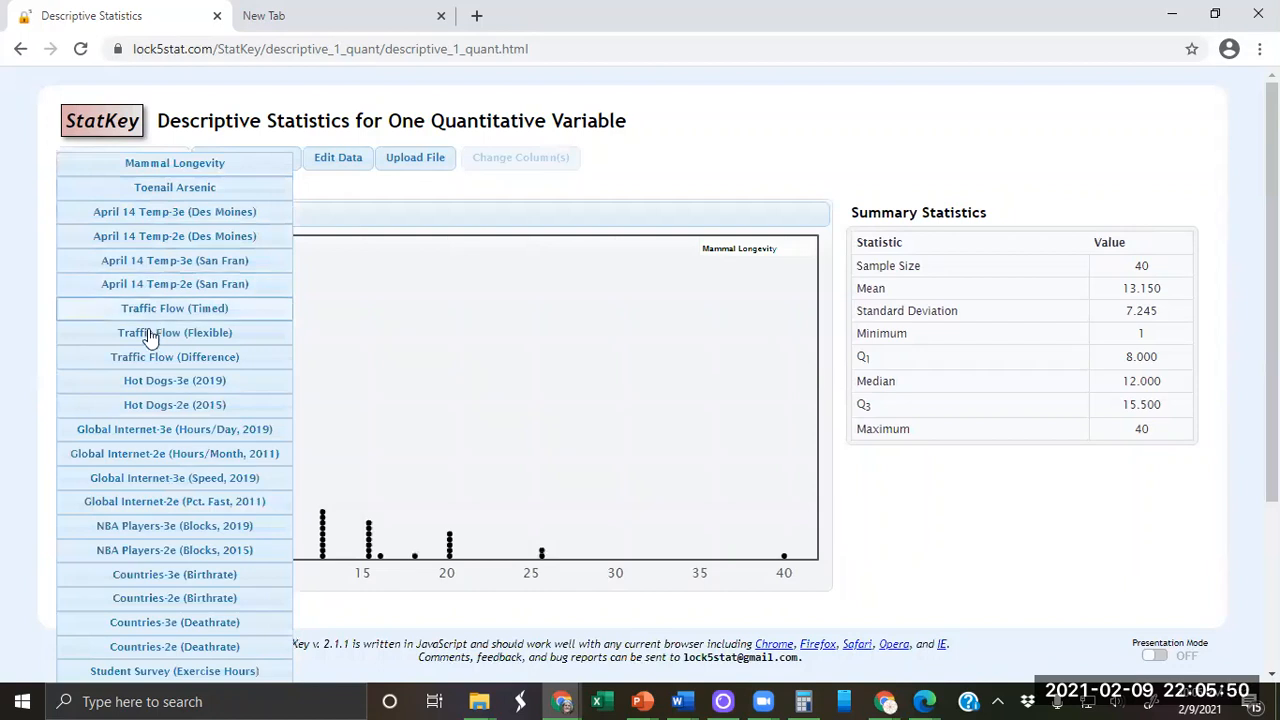
{"action": "left_click", "coordinate": [240, 407]}
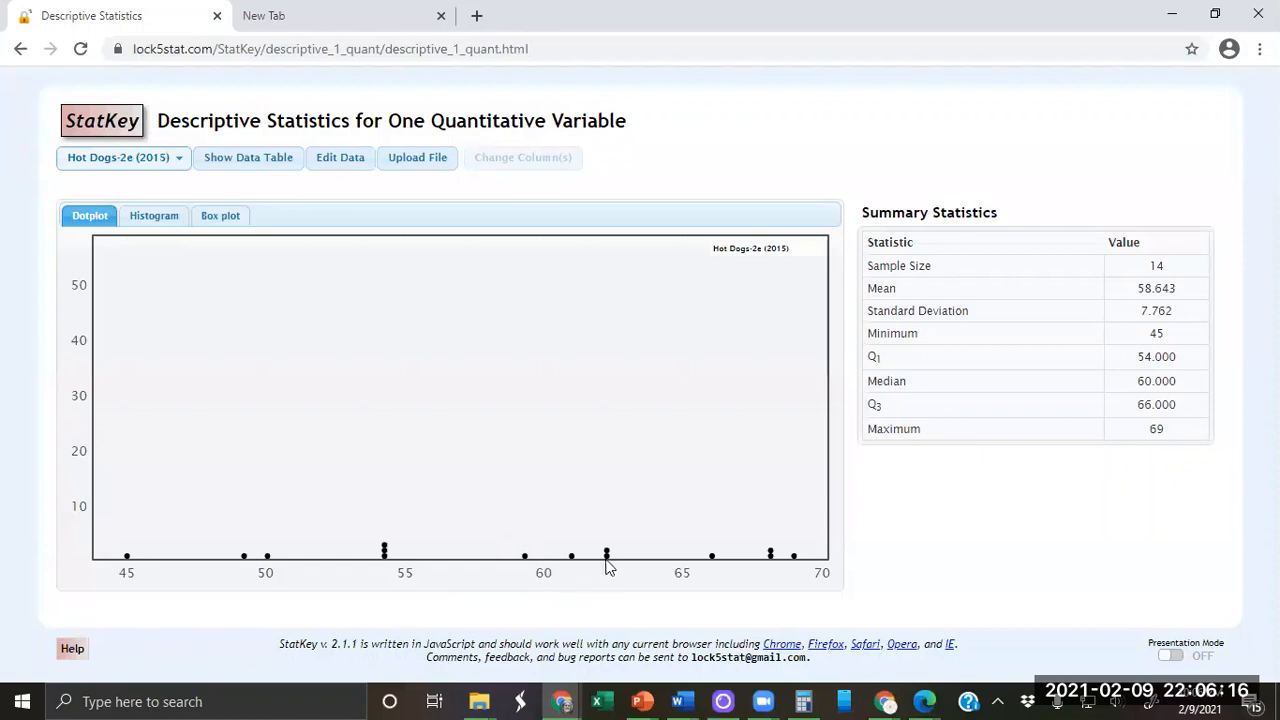
{"action": "mouse_move", "coordinate": [607, 551]}
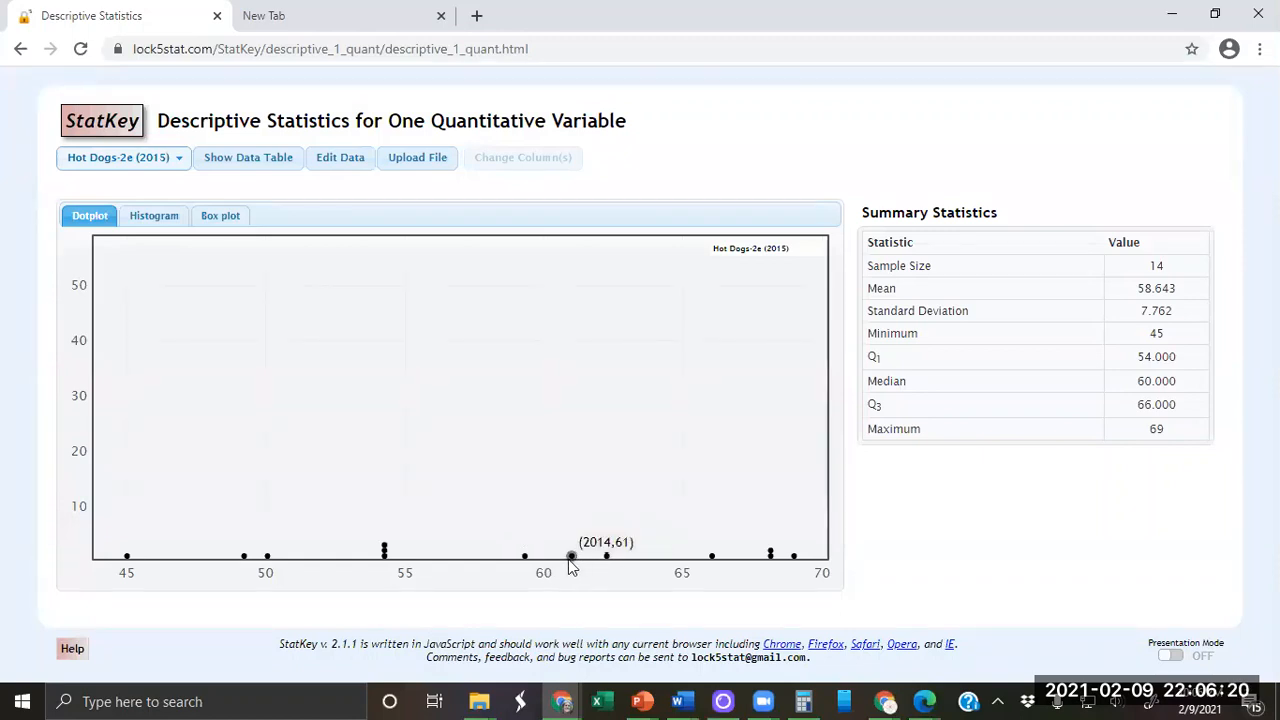
{"action": "mouse_move", "coordinate": [523, 557]}
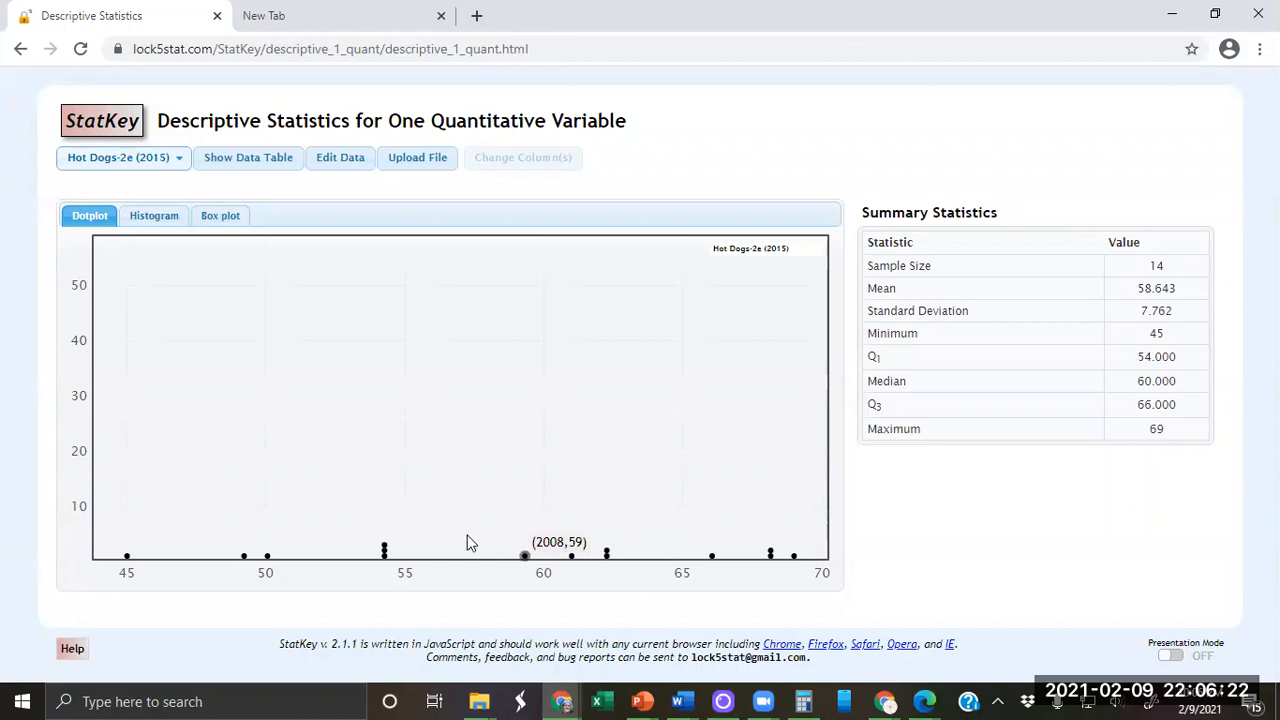
Step: Inspect more individual points on the Hot Dogs-2e (2015) dotplot, including the lowest and highest values
{"action": "mouse_move", "coordinate": [386, 553]}
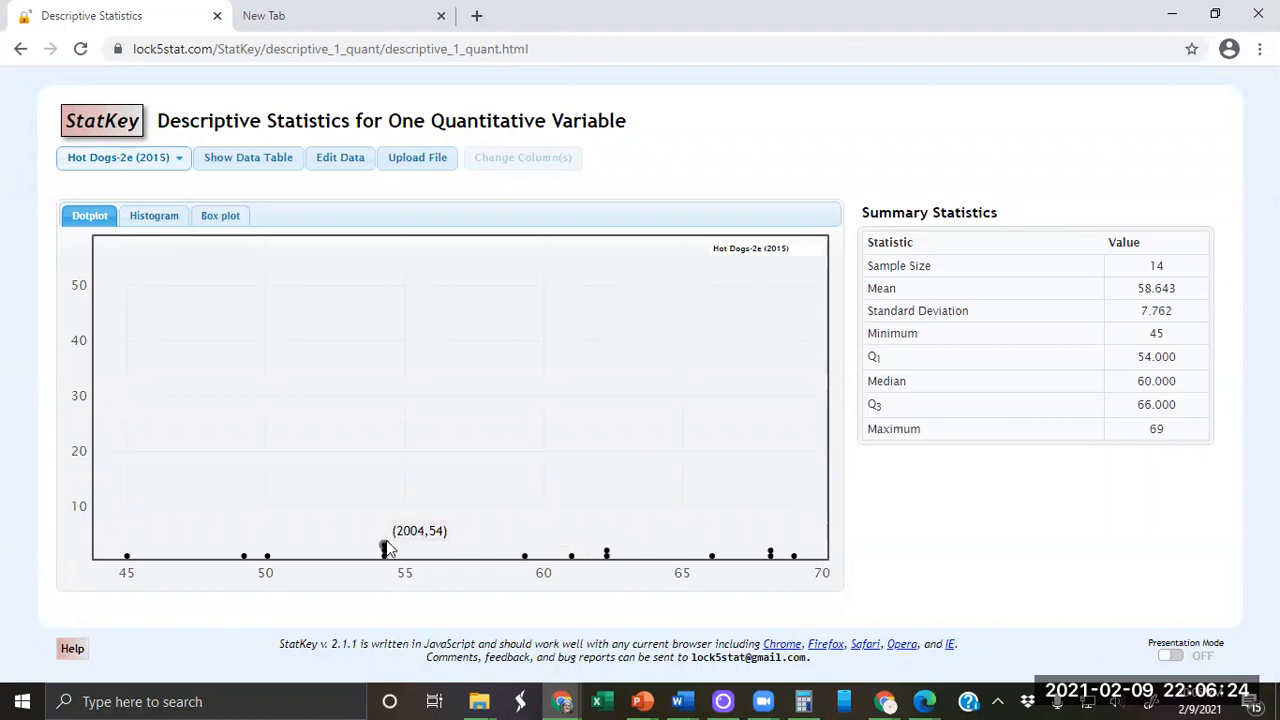
{"action": "mouse_move", "coordinate": [268, 557]}
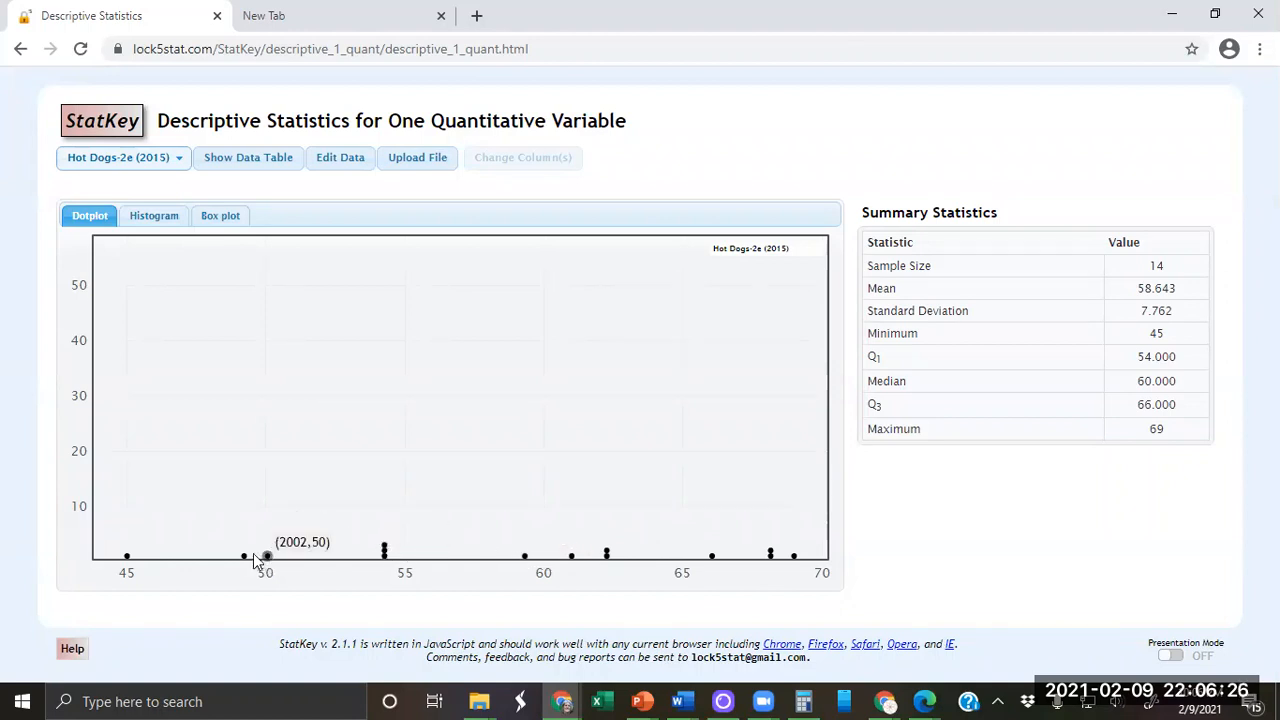
{"action": "mouse_move", "coordinate": [128, 558]}
{"action": "mouse_move", "coordinate": [795, 558]}
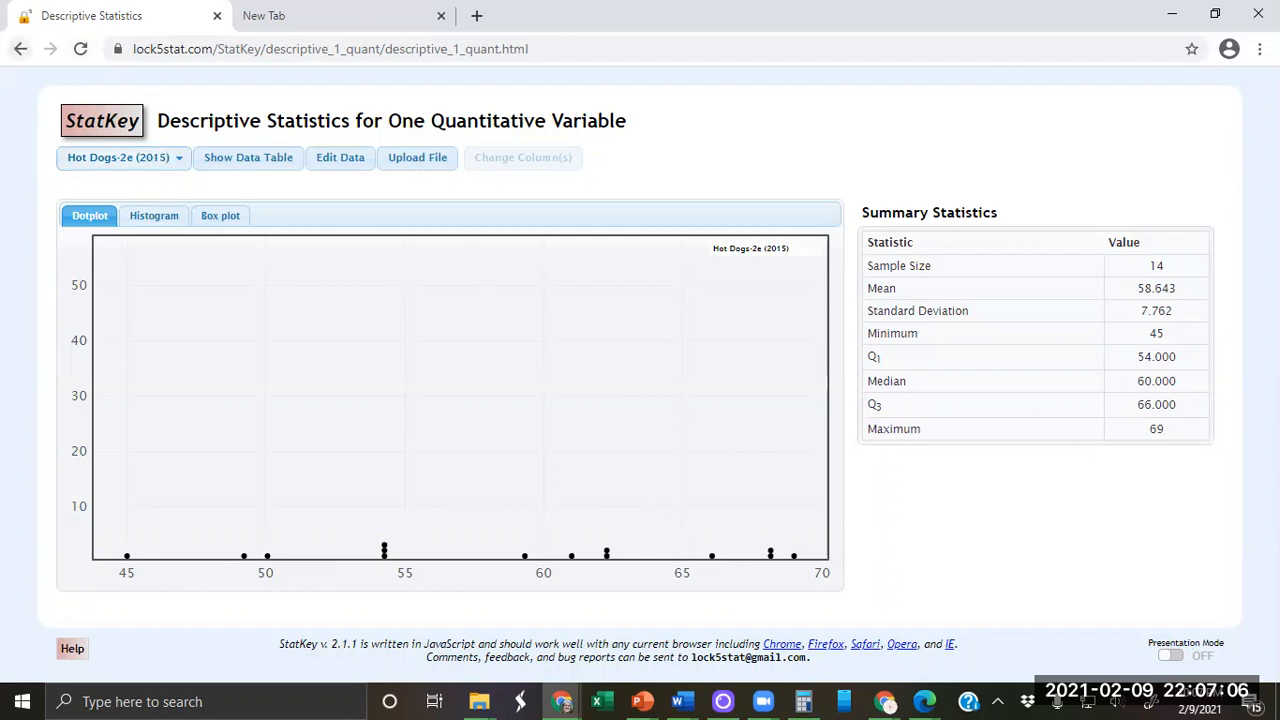
Step: Return to the Lock5 home page, then shrink its browser window and move it aside to uncover the Citrix StoreFront apps
{"action": "left_click", "coordinate": [21, 50]}
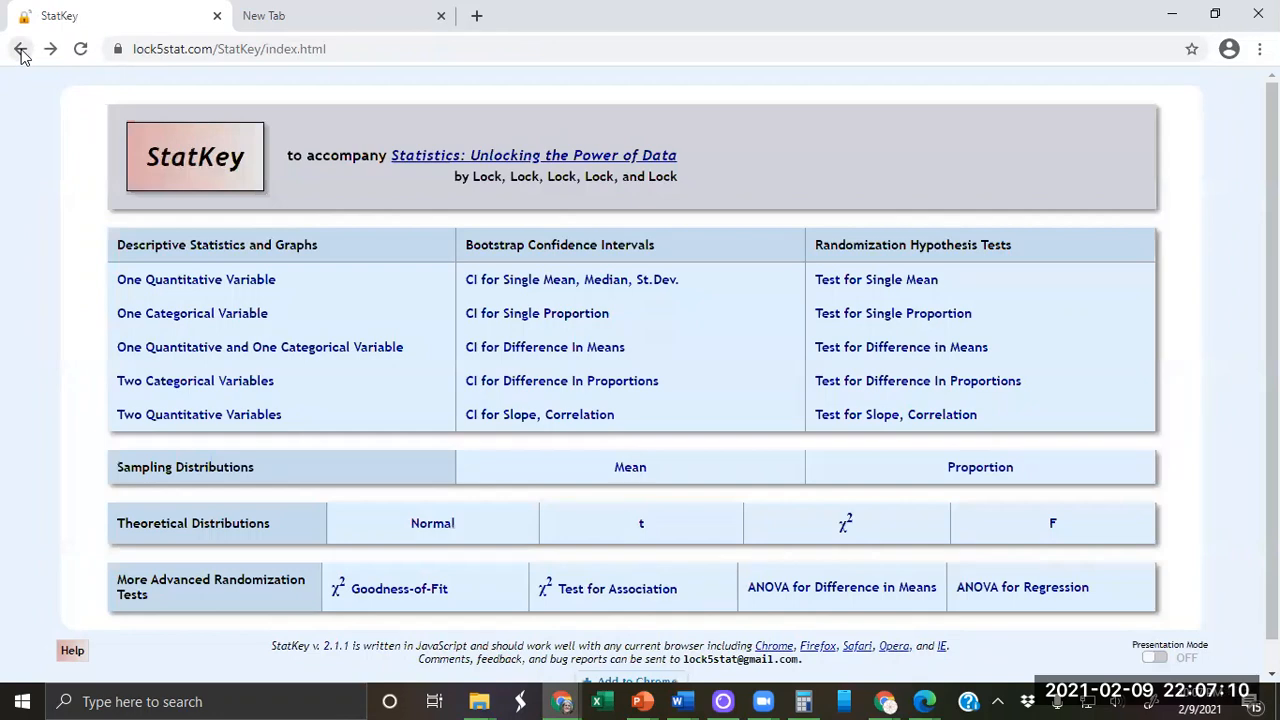
{"action": "left_click", "coordinate": [21, 50]}
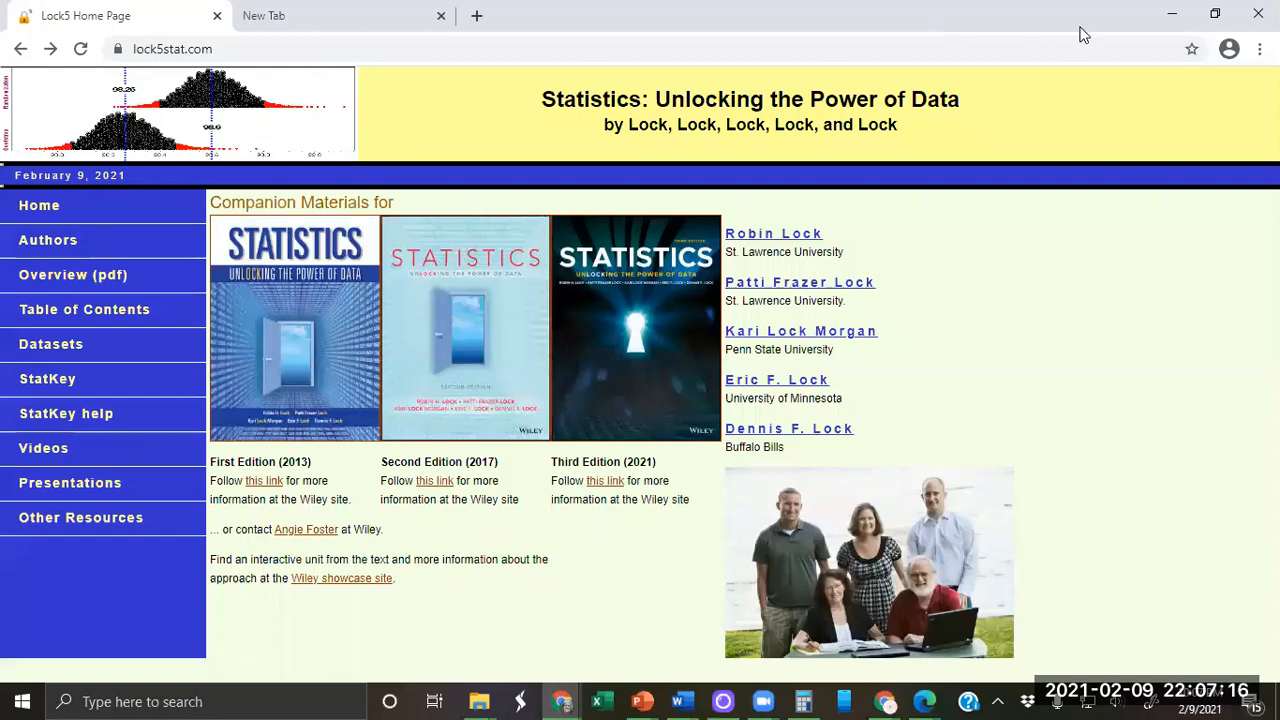
{"action": "left_click", "coordinate": [1216, 15]}
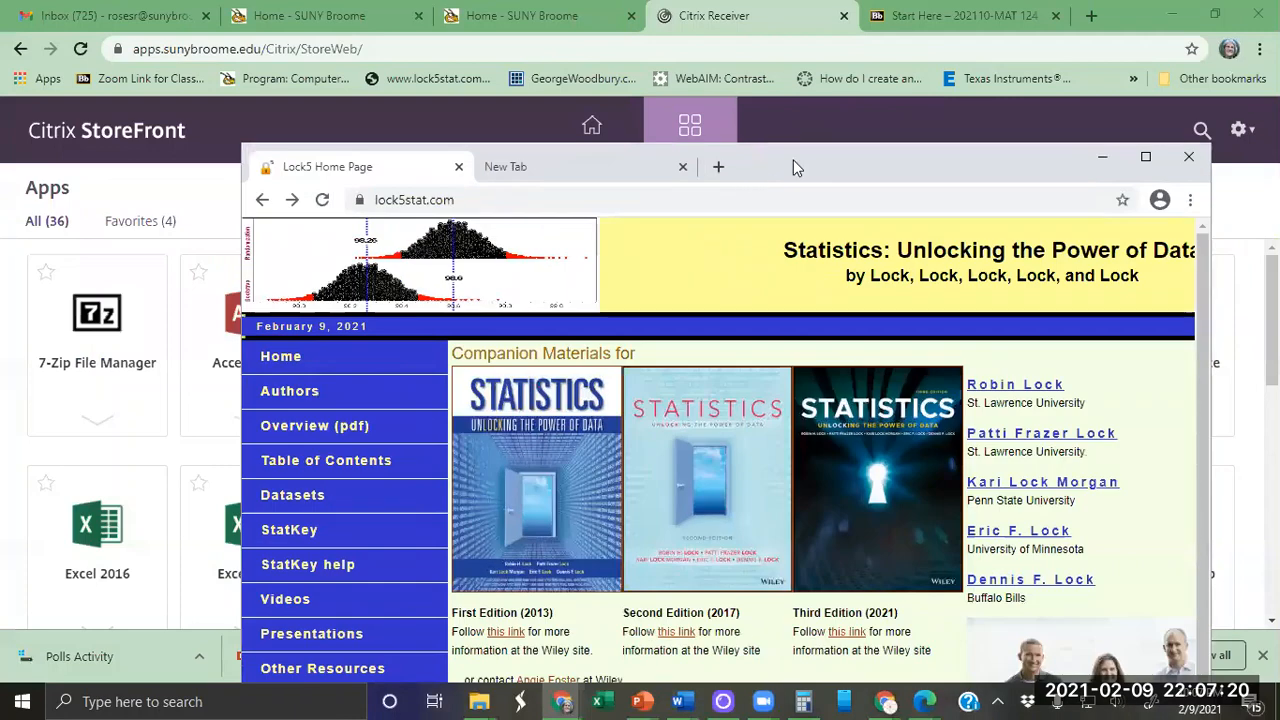
{"action": "left_click_drag", "start_coordinate": [796, 159], "coordinate": [844, 98]}
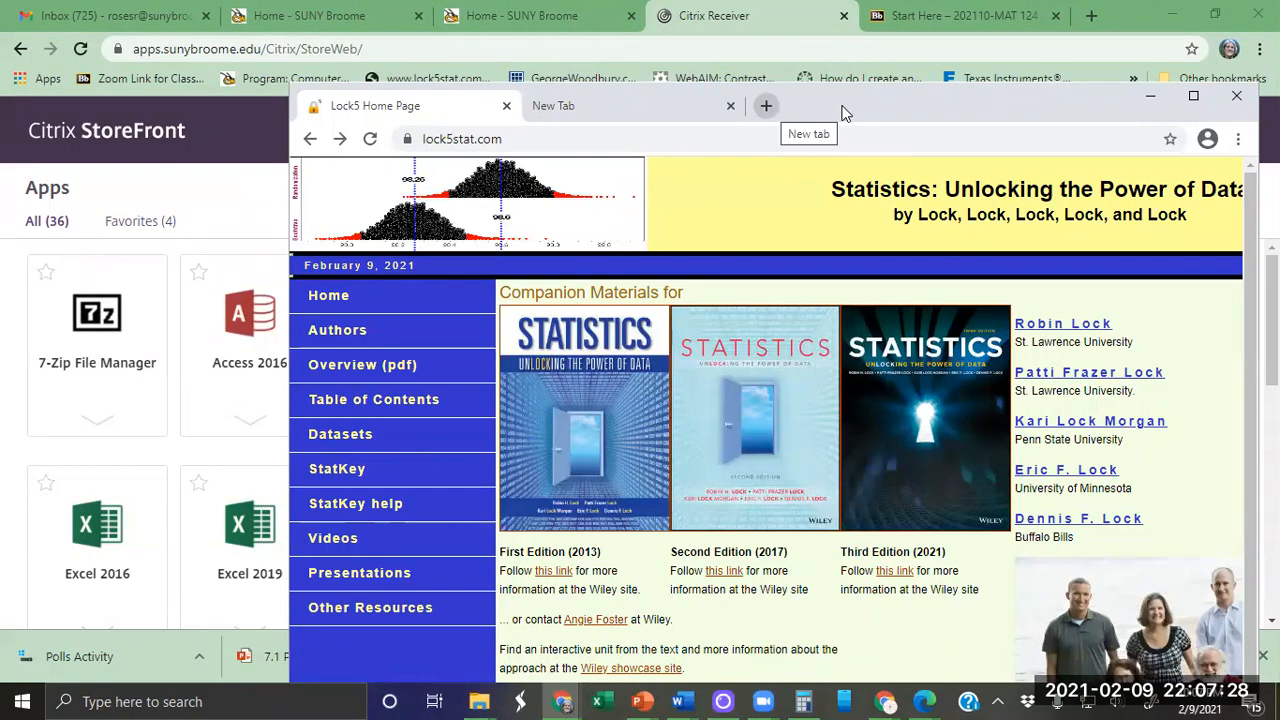
{"action": "left_click_drag", "start_coordinate": [842, 112], "coordinate": [902, 127]}
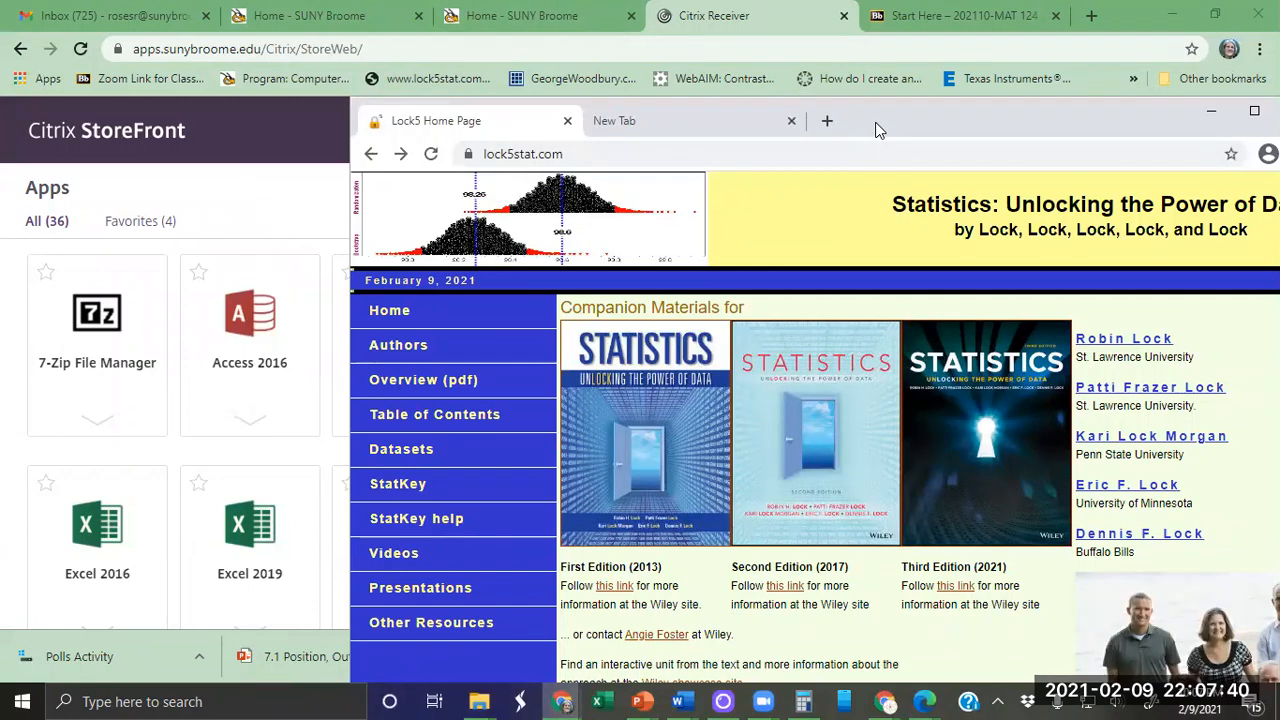
{"action": "left_click_drag", "start_coordinate": [876, 128], "coordinate": [350, 393]}
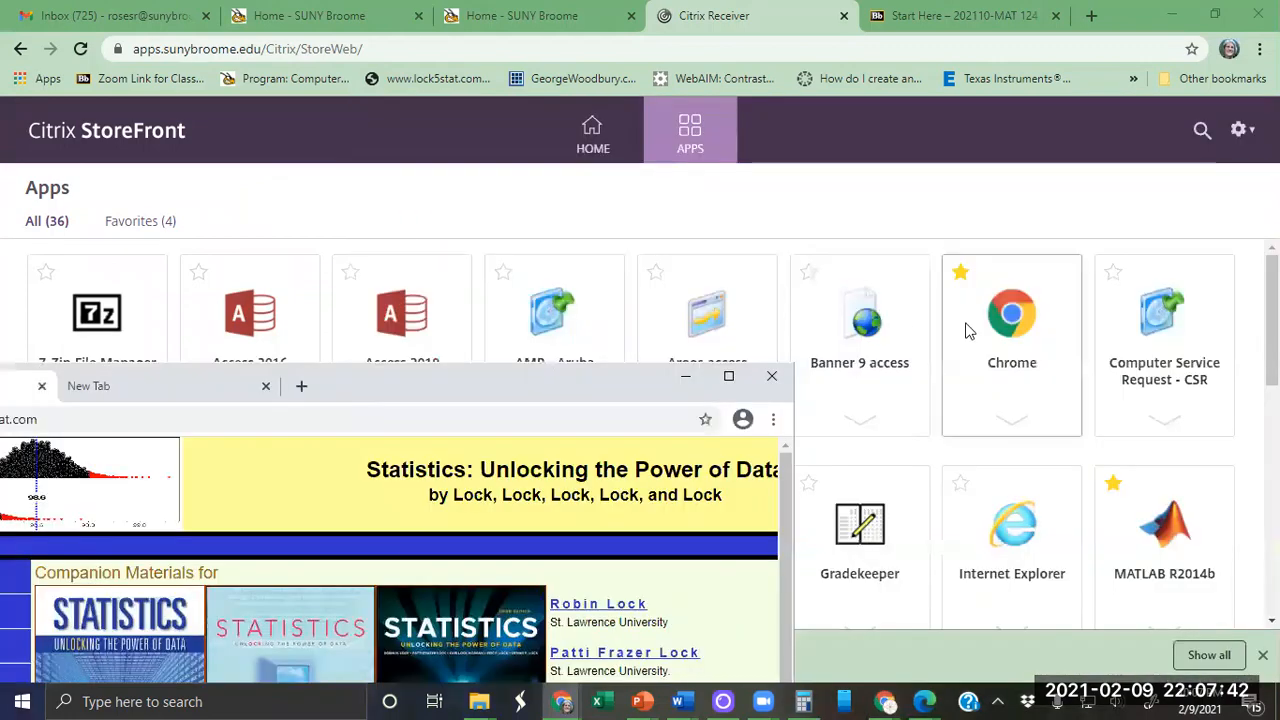
Step: Look through all the Citrix apps and launch Minitab 18 from the favorites
{"action": "left_click_drag", "start_coordinate": [1271, 320], "coordinate": [1271, 470]}
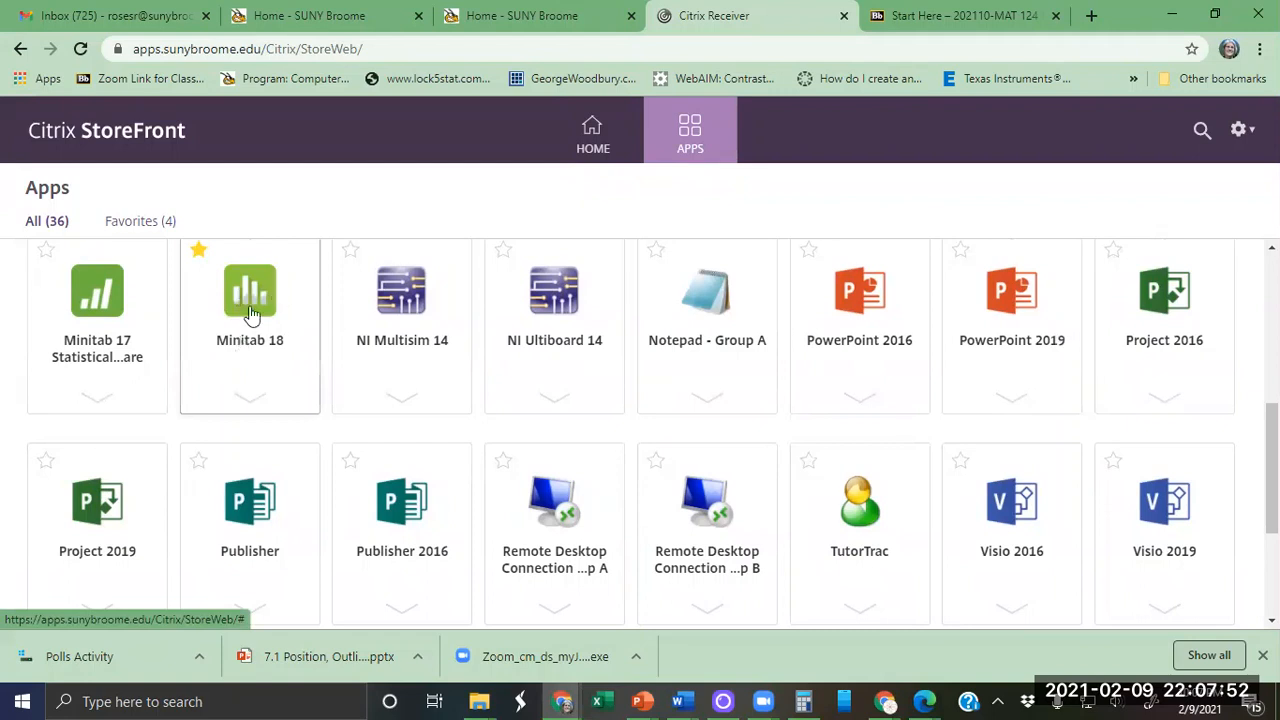
{"action": "left_click", "coordinate": [142, 223]}
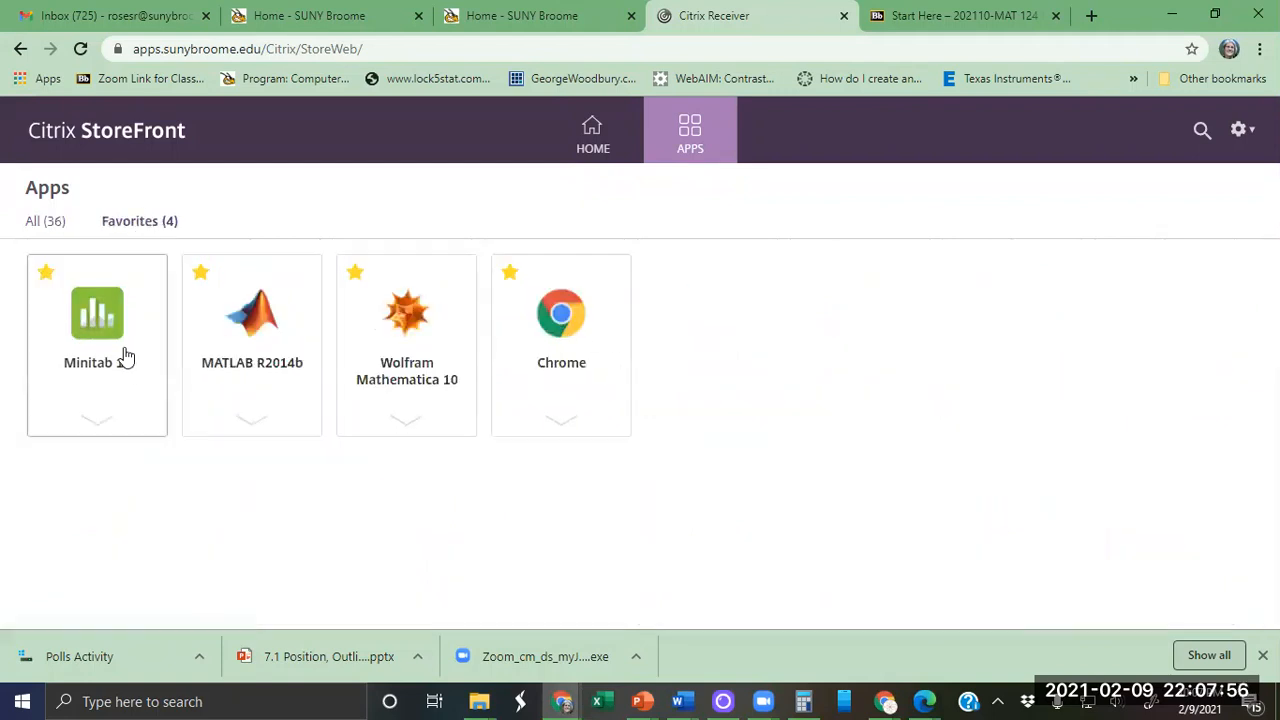
{"action": "left_click", "coordinate": [56, 224]}
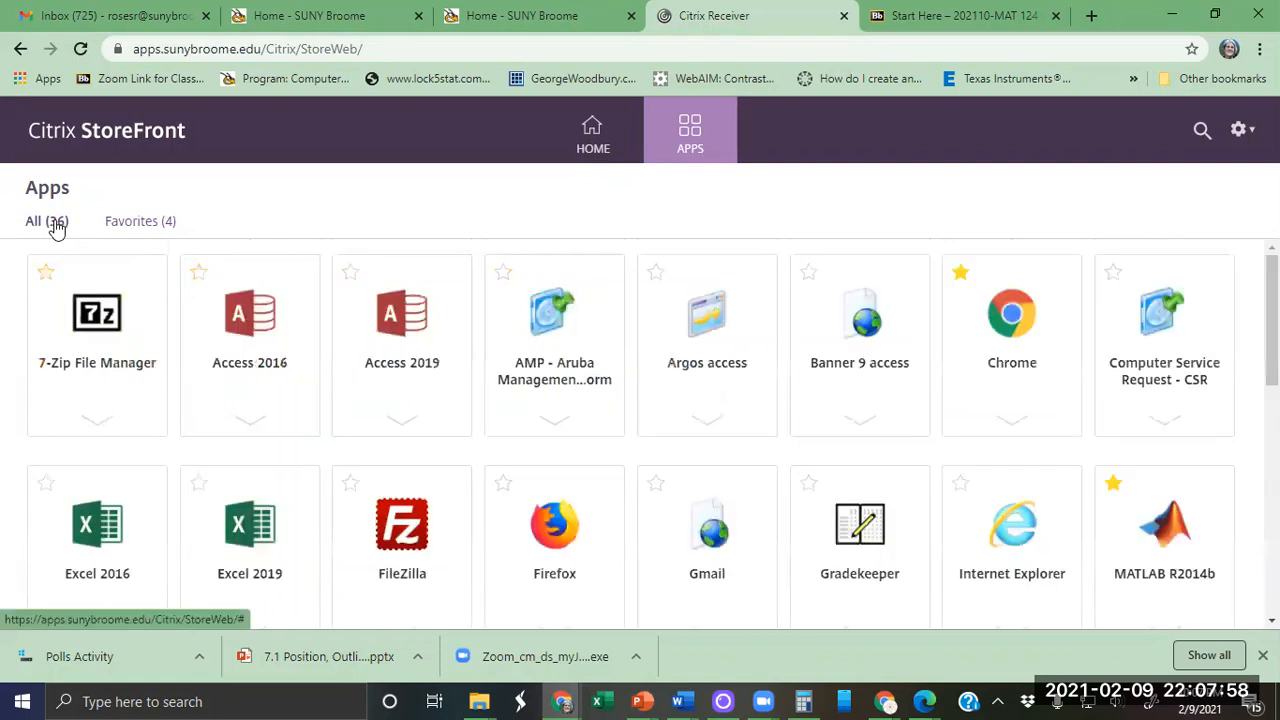
{"action": "left_click", "coordinate": [126, 224]}
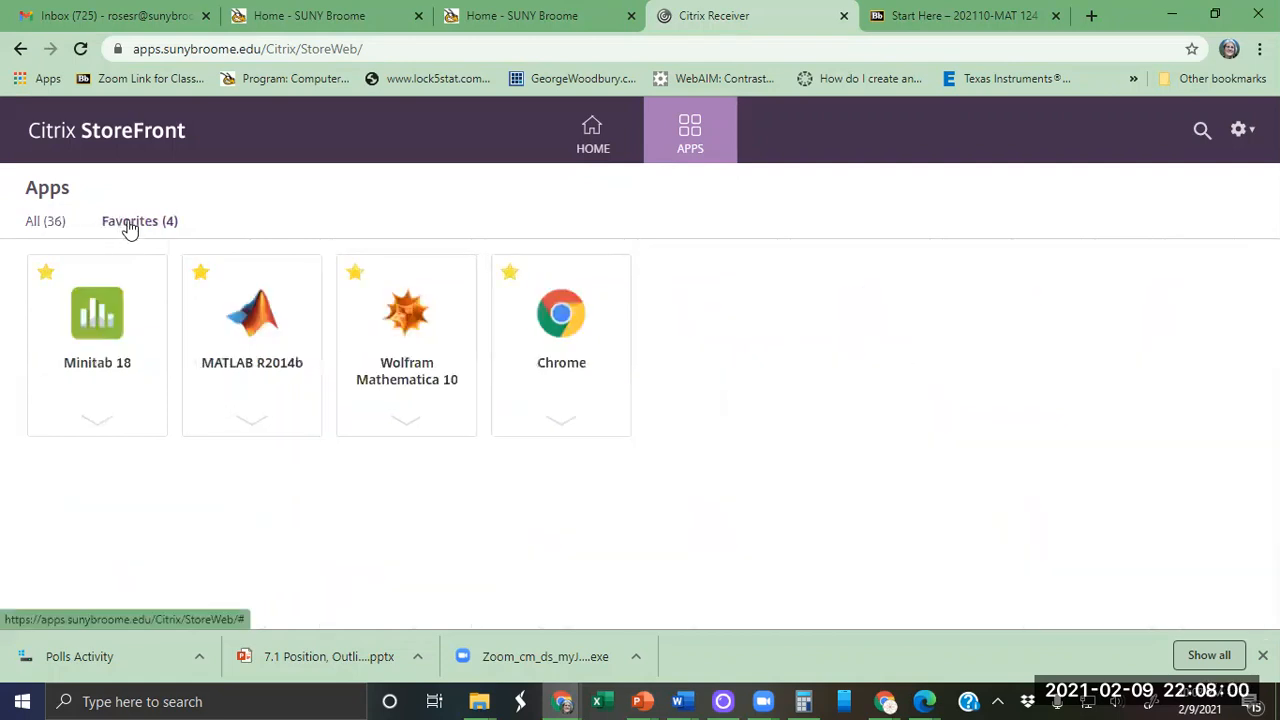
{"action": "left_click", "coordinate": [112, 316]}
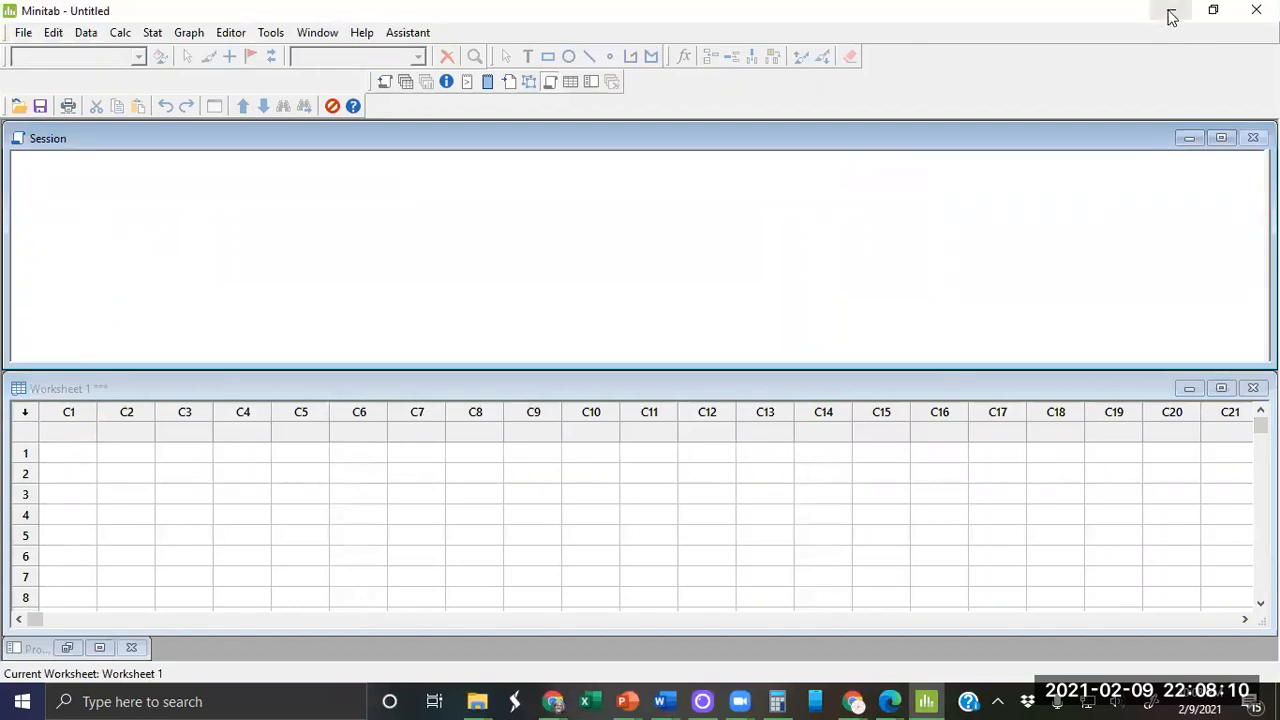
Step: Restore the Minitab window from full screen, narrow it to less than half the screen width, and reposition it over StoreFront
{"action": "double_click", "coordinate": [1040, 10]}
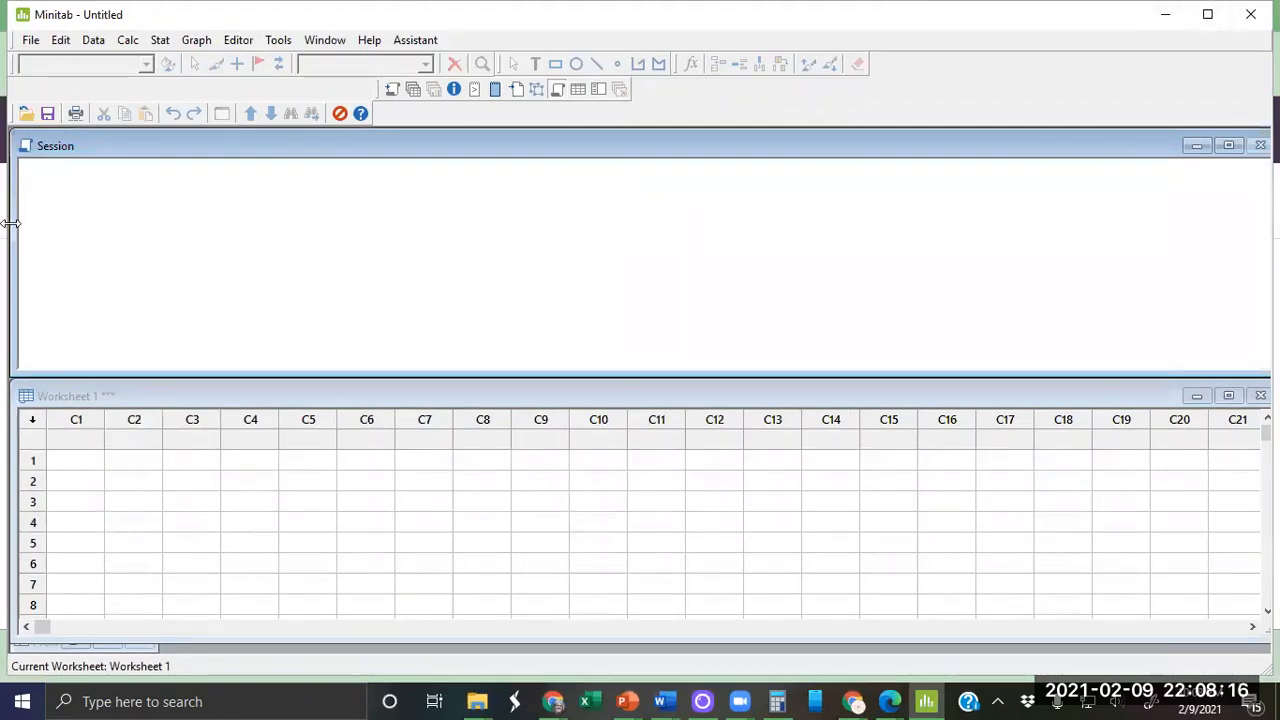
{"action": "mouse_move", "coordinate": [28, 226]}
{"action": "left_mouse_down"}
{"action": "mouse_move", "coordinate": [177, 248]}
{"action": "mouse_move", "coordinate": [26, 229]}
{"action": "mouse_move", "coordinate": [12, 208]}
{"action": "left_mouse_up"}
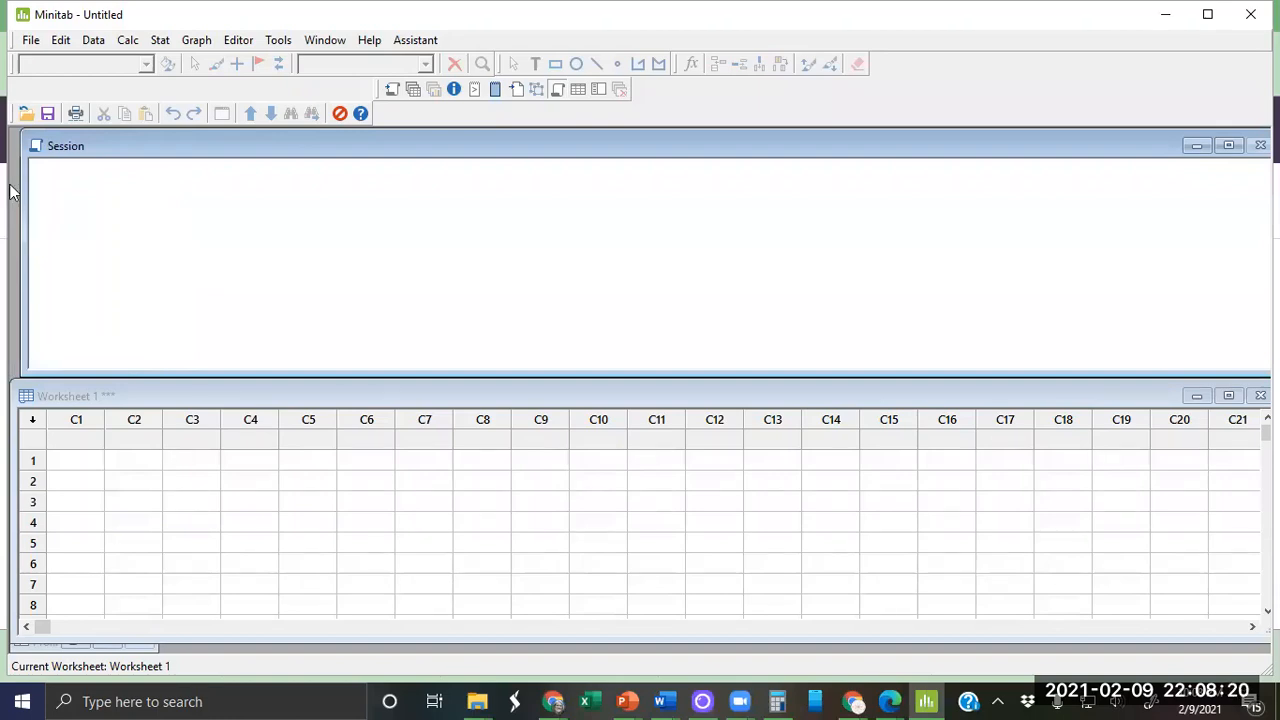
{"action": "left_click_drag", "start_coordinate": [12, 192], "coordinate": [752, 175]}
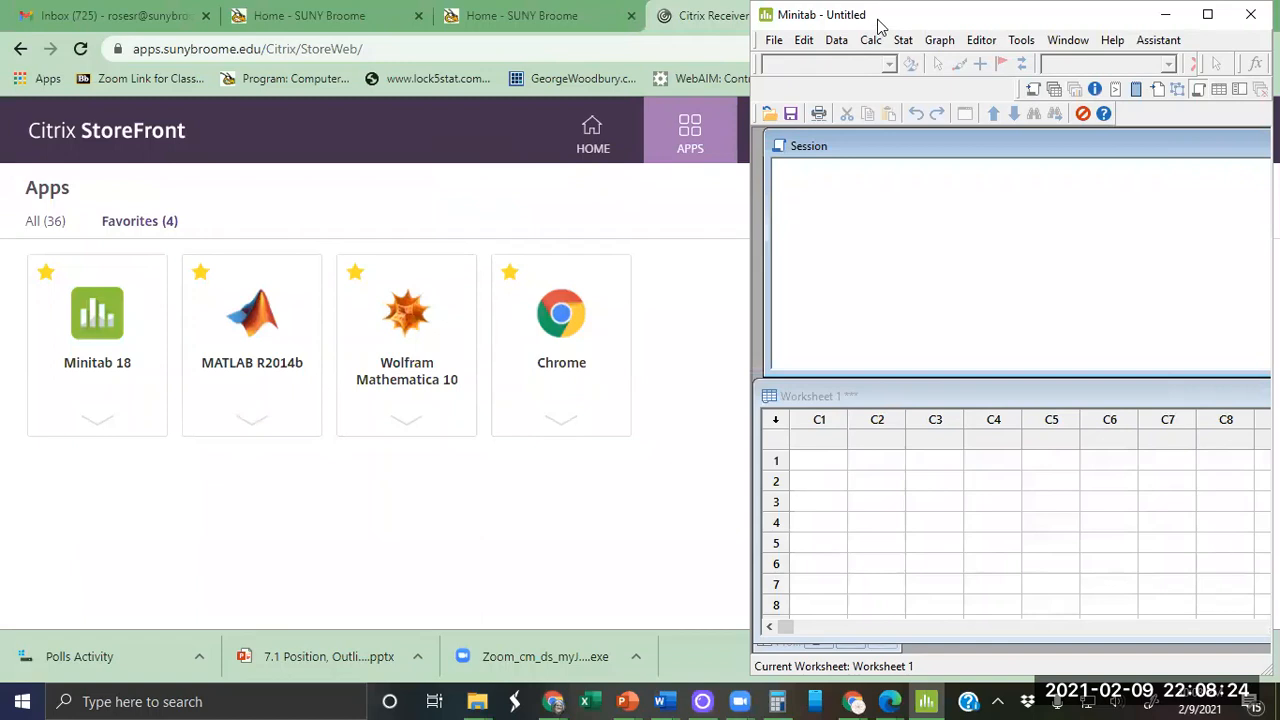
{"action": "left_click_drag", "start_coordinate": [897, 27], "coordinate": [749, 121]}
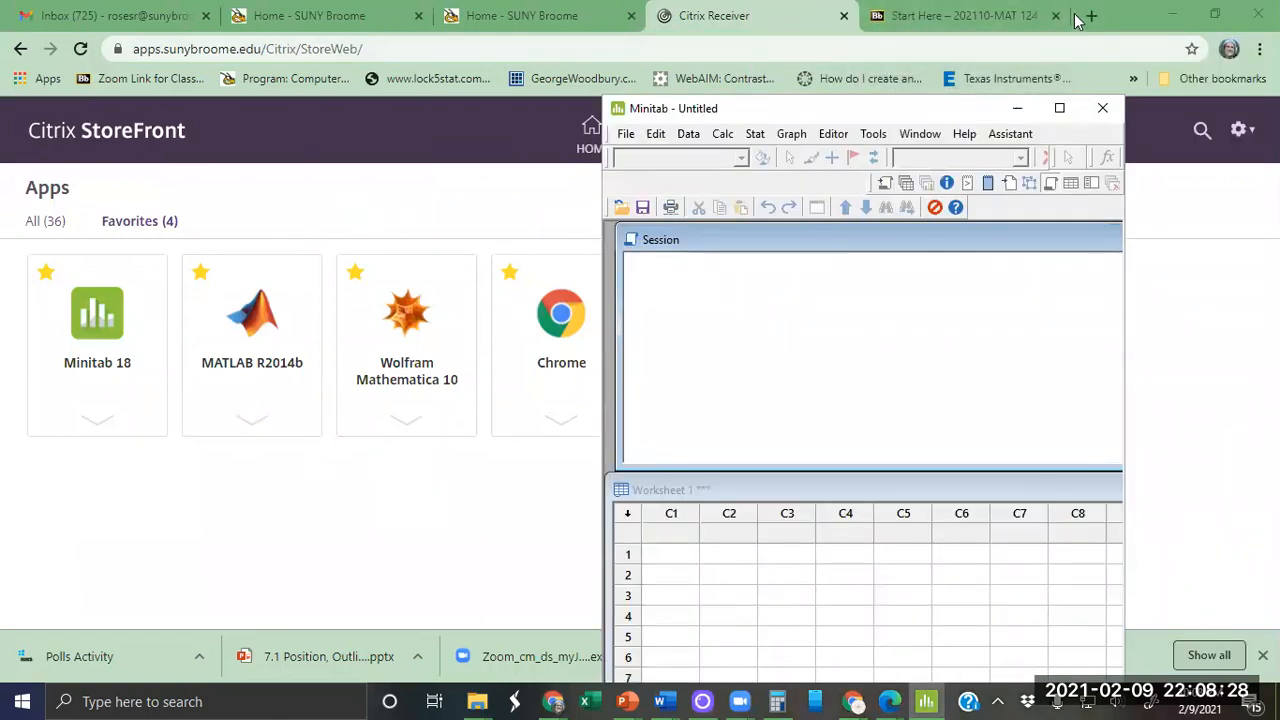
Step: Minimize the StoreFront browser, the Word document and the PowerPoint presentation, leaving the Lock5 and Minitab windows open
{"action": "left_click", "coordinate": [1173, 19]}
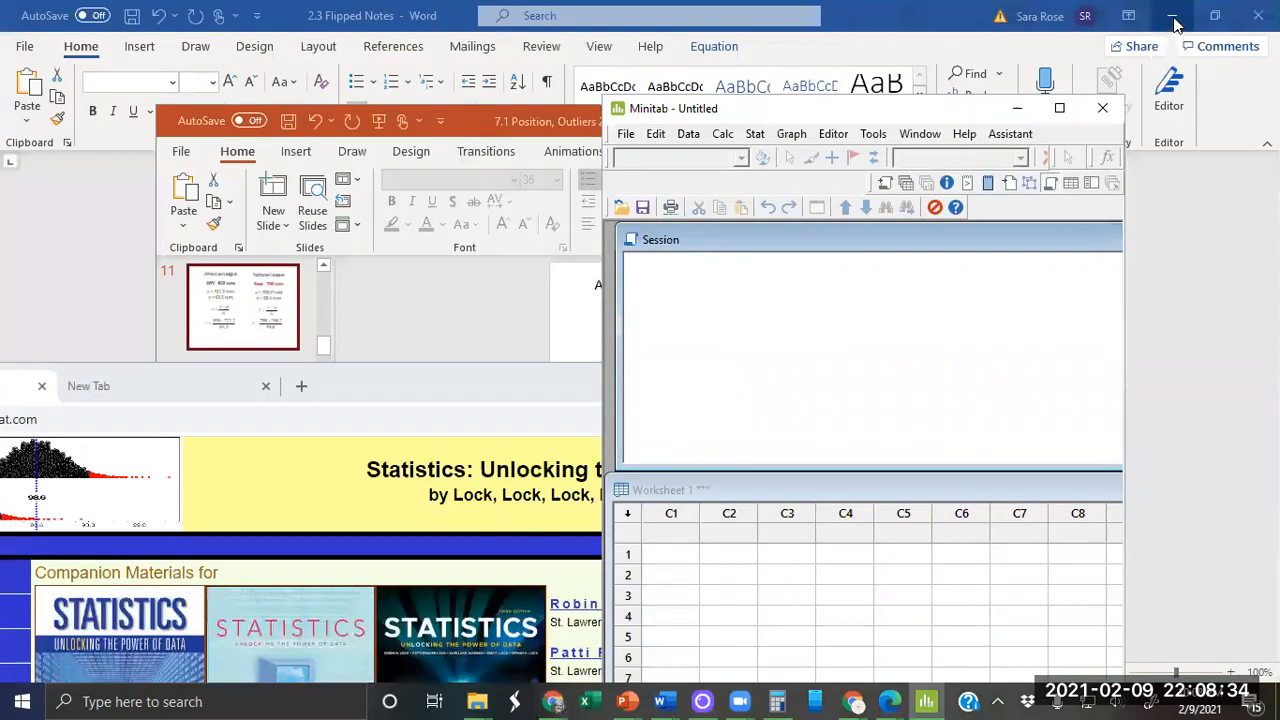
{"action": "left_click", "coordinate": [1173, 19]}
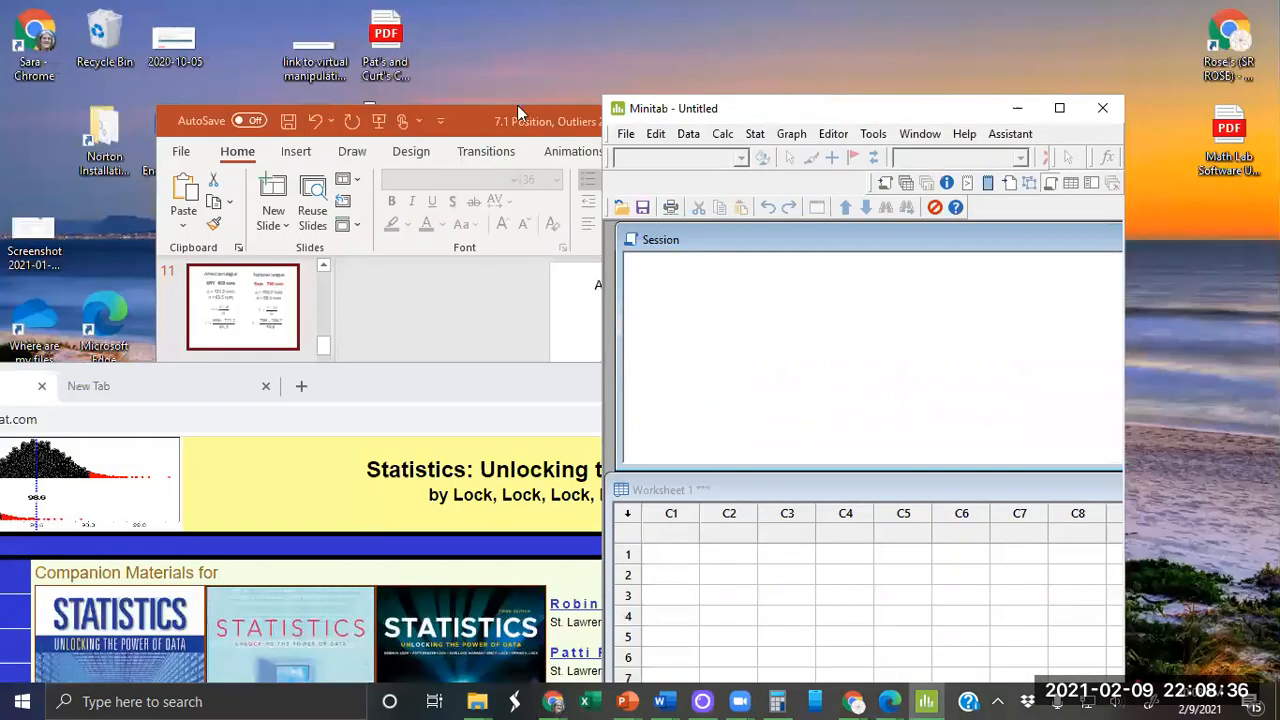
{"action": "left_click", "coordinate": [476, 129]}
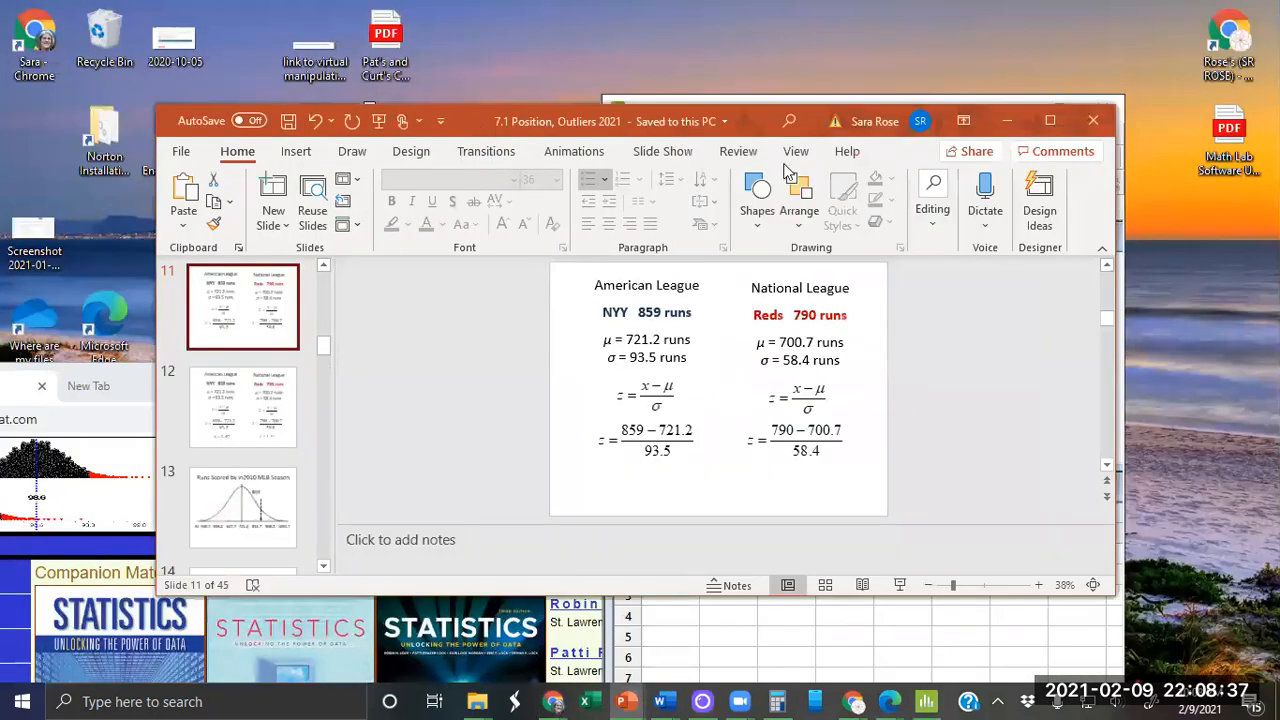
{"action": "left_click", "coordinate": [1007, 122]}
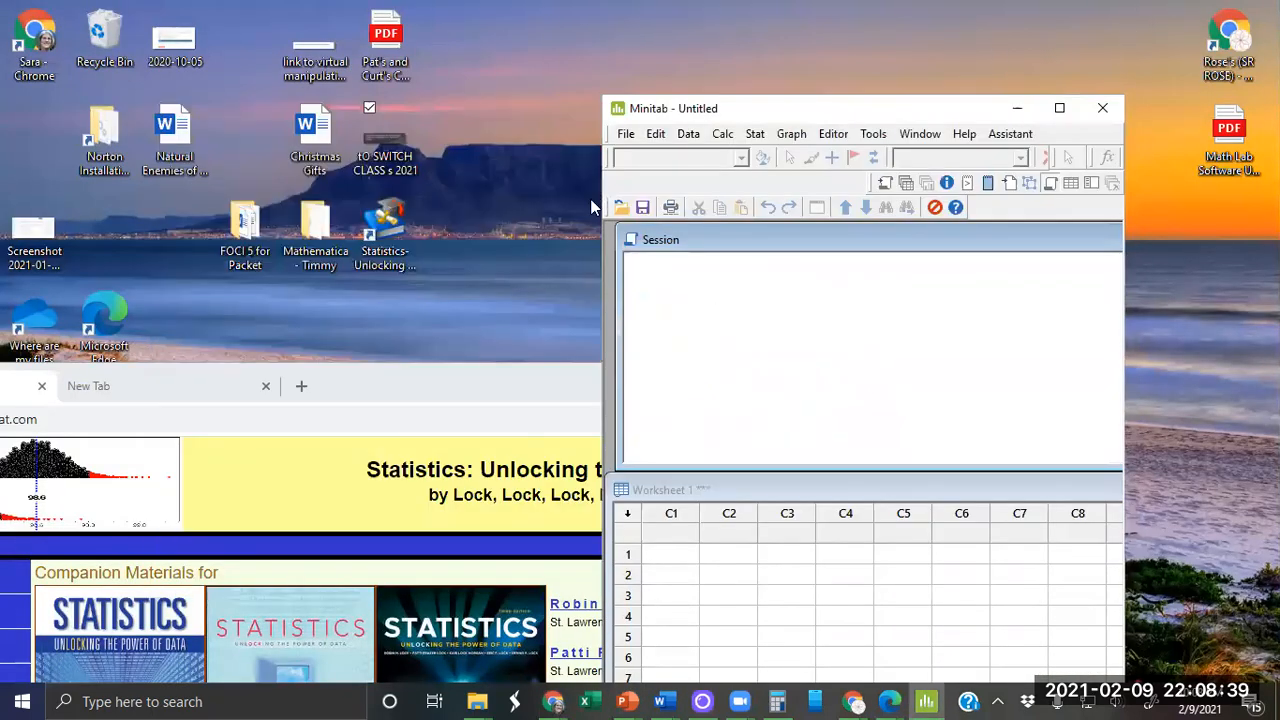
Step: Arrange the Lock5 browser window and the Minitab window side by side on the desktop, with Minitab in front
{"action": "left_click", "coordinate": [475, 386]}
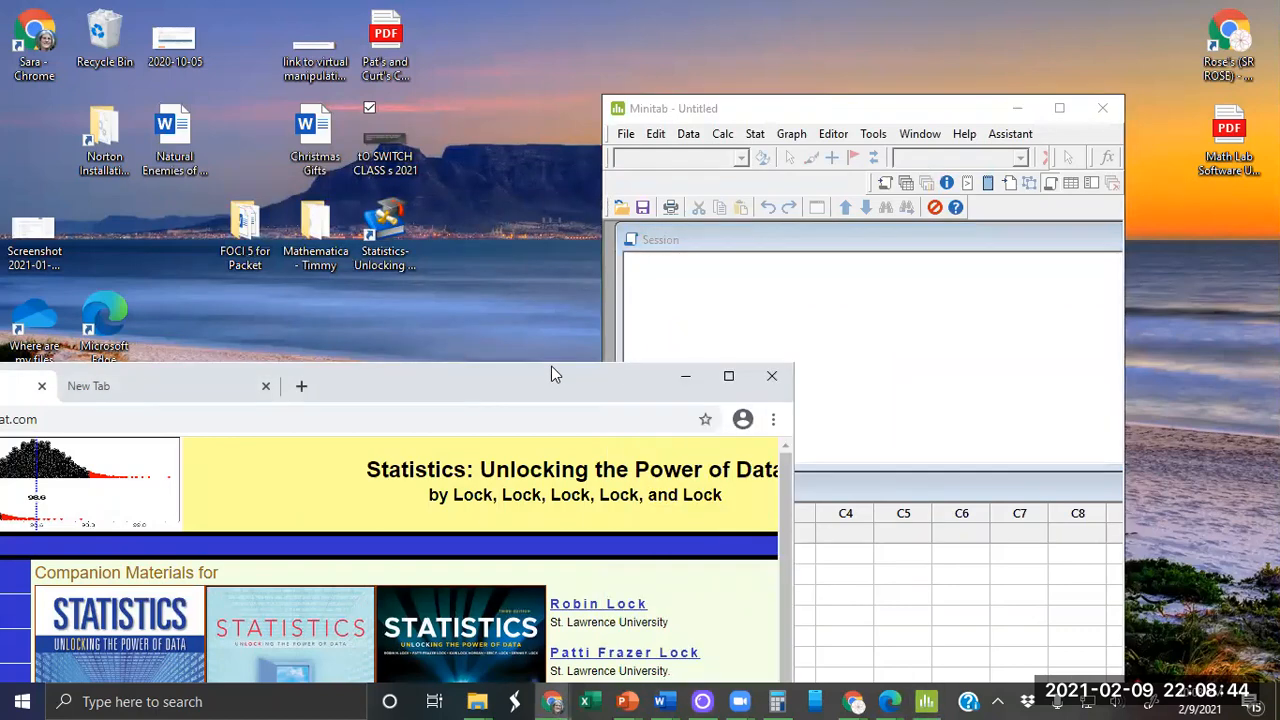
{"action": "left_click_drag", "start_coordinate": [551, 367], "coordinate": [780, 111]}
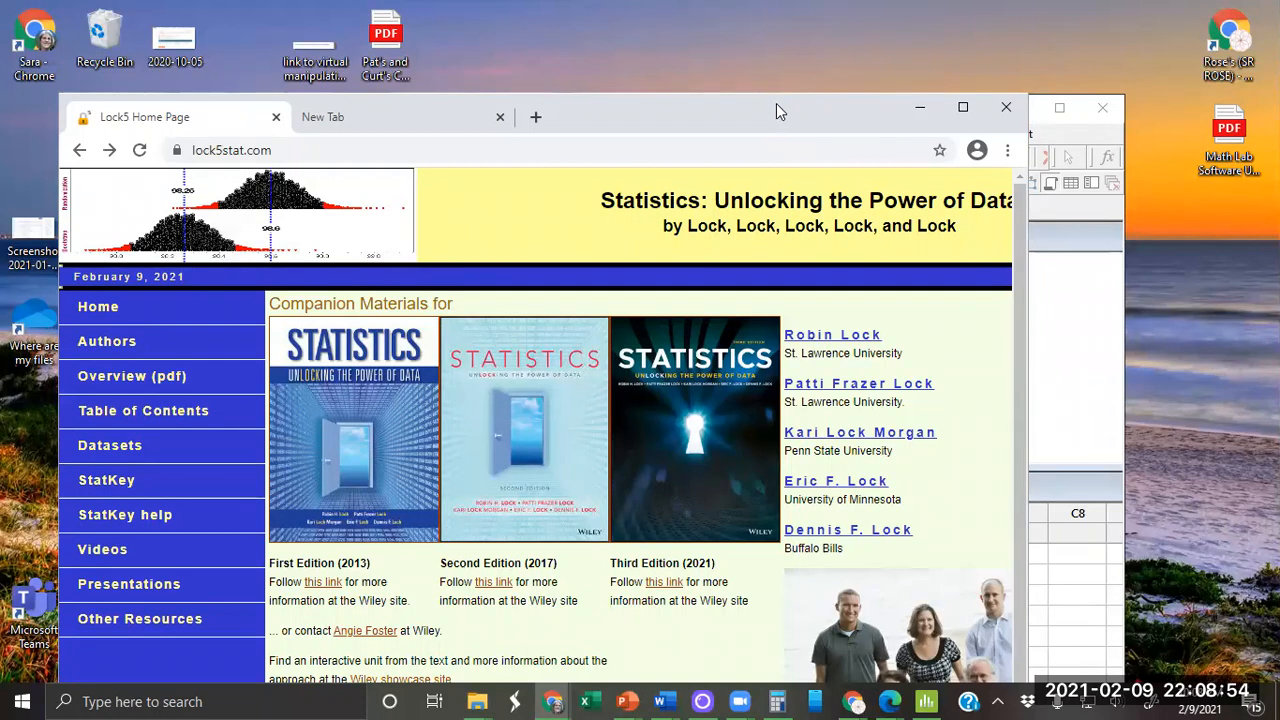
{"action": "left_click_drag", "start_coordinate": [776, 103], "coordinate": [728, 30]}
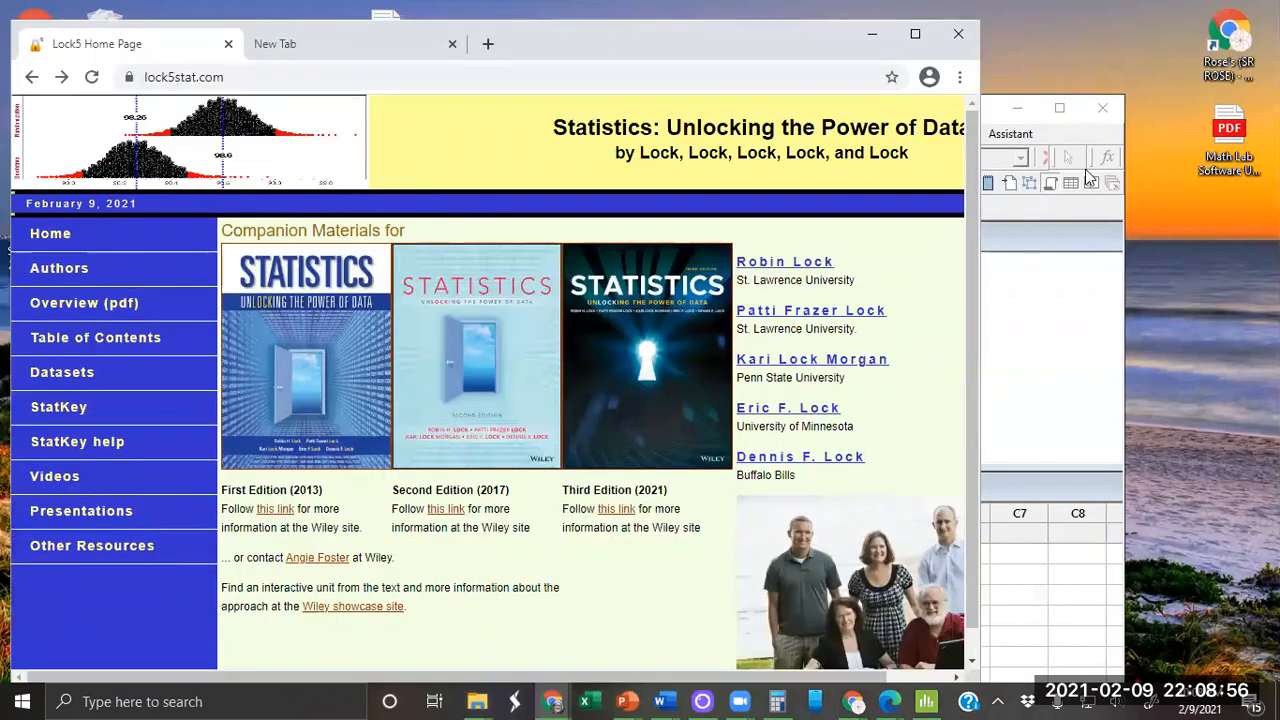
{"action": "left_click", "coordinate": [1050, 322]}
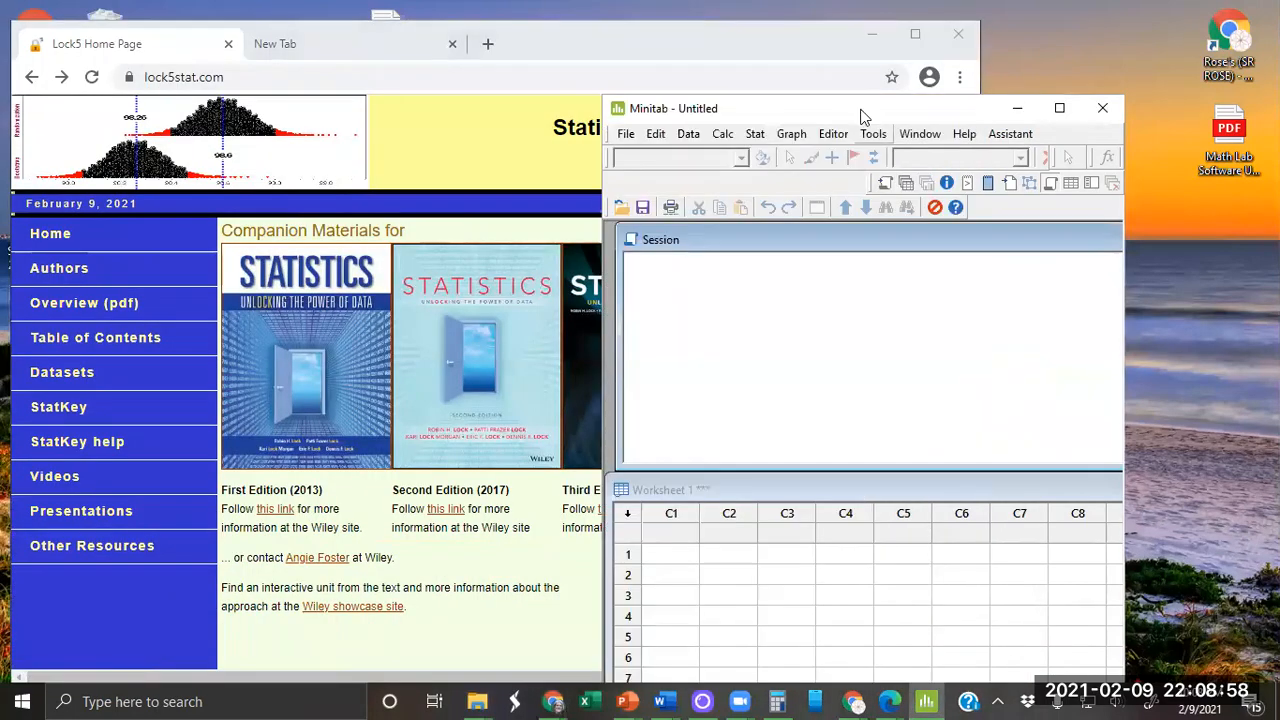
{"action": "left_click_drag", "start_coordinate": [858, 118], "coordinate": [992, 62]}
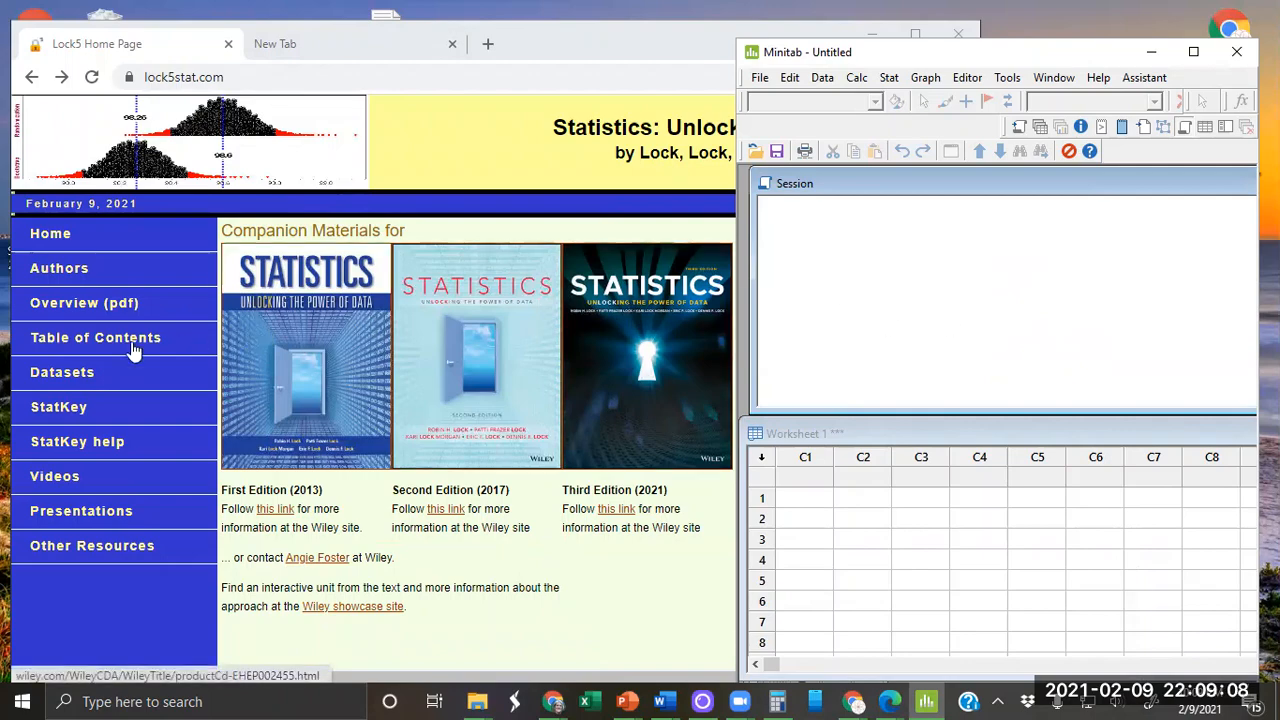
Step: Open the Lock5 datasets page for the second edition and browse down to the datasets starting with M to S
{"action": "left_click", "coordinate": [85, 383]}
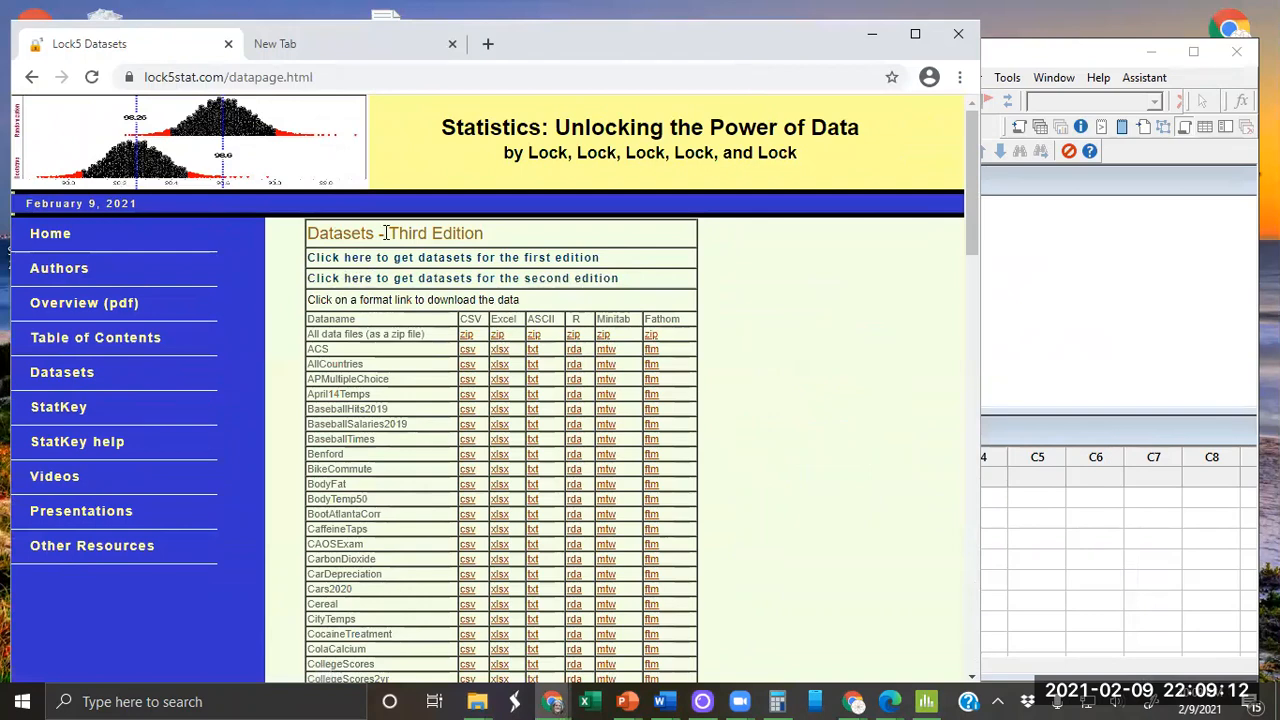
{"action": "left_click", "coordinate": [477, 285]}
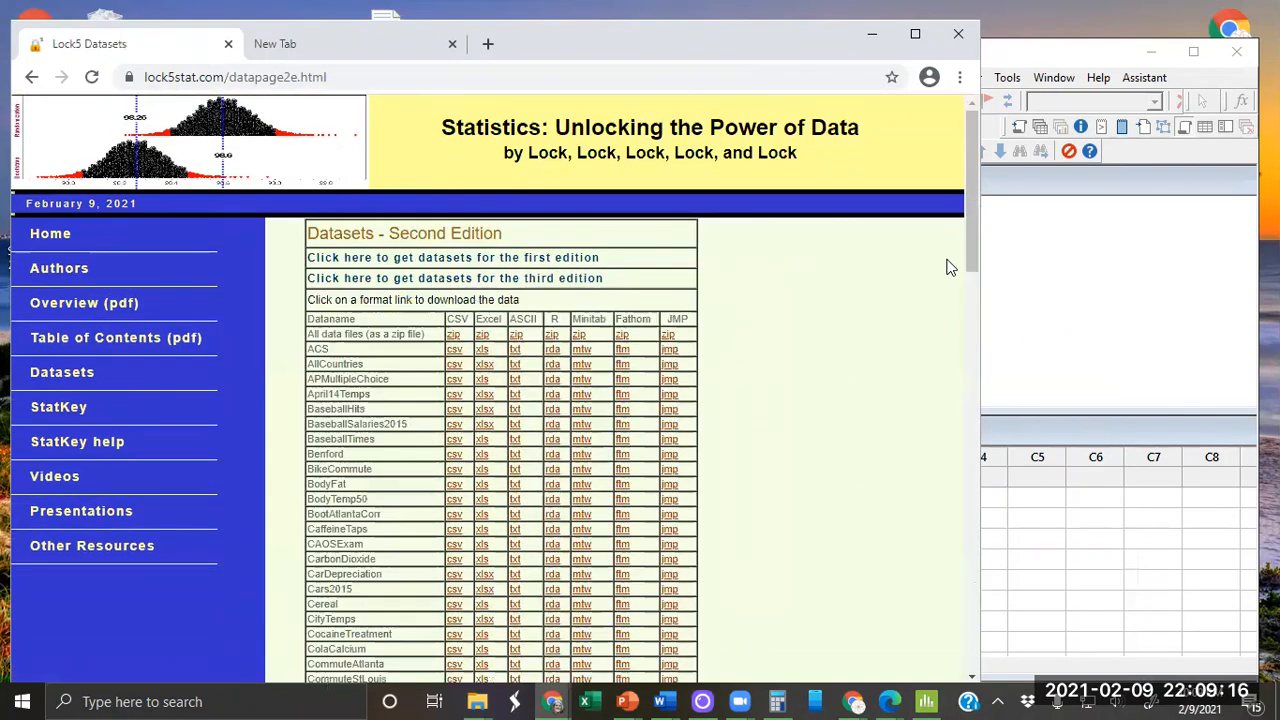
{"action": "left_click_drag", "start_coordinate": [971, 204], "coordinate": [980, 535]}
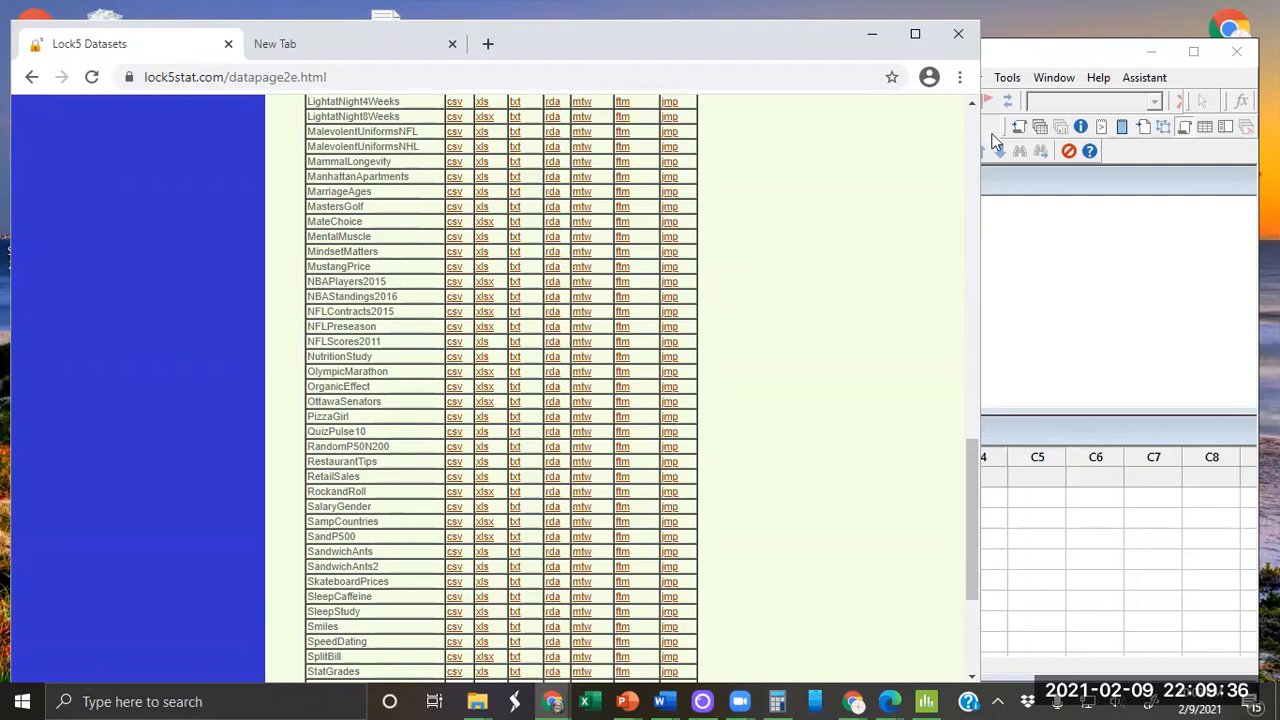
Step: Enlarge the datasets page to 150% zoom and maximize its browser window so the dataset names and file formats are readable
{"action": "left_click", "coordinate": [959, 77]}
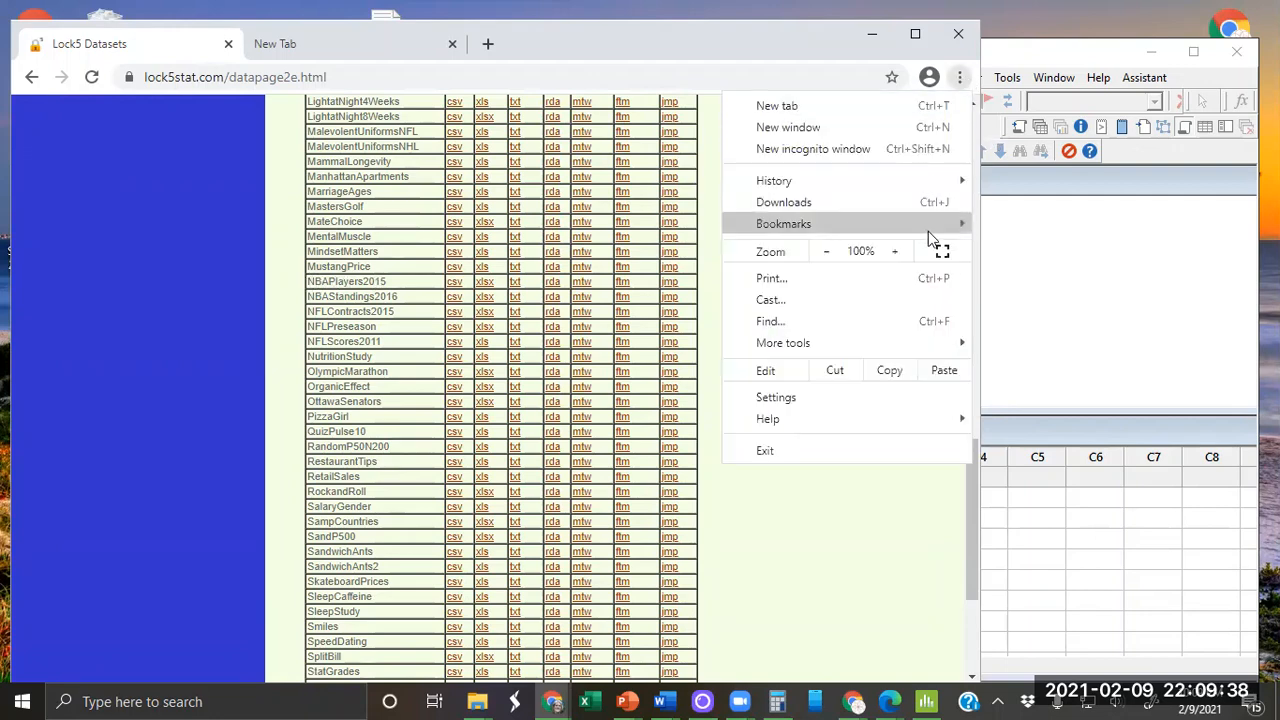
{"action": "left_click", "coordinate": [897, 252]}
{"action": "left_click", "coordinate": [897, 252]}
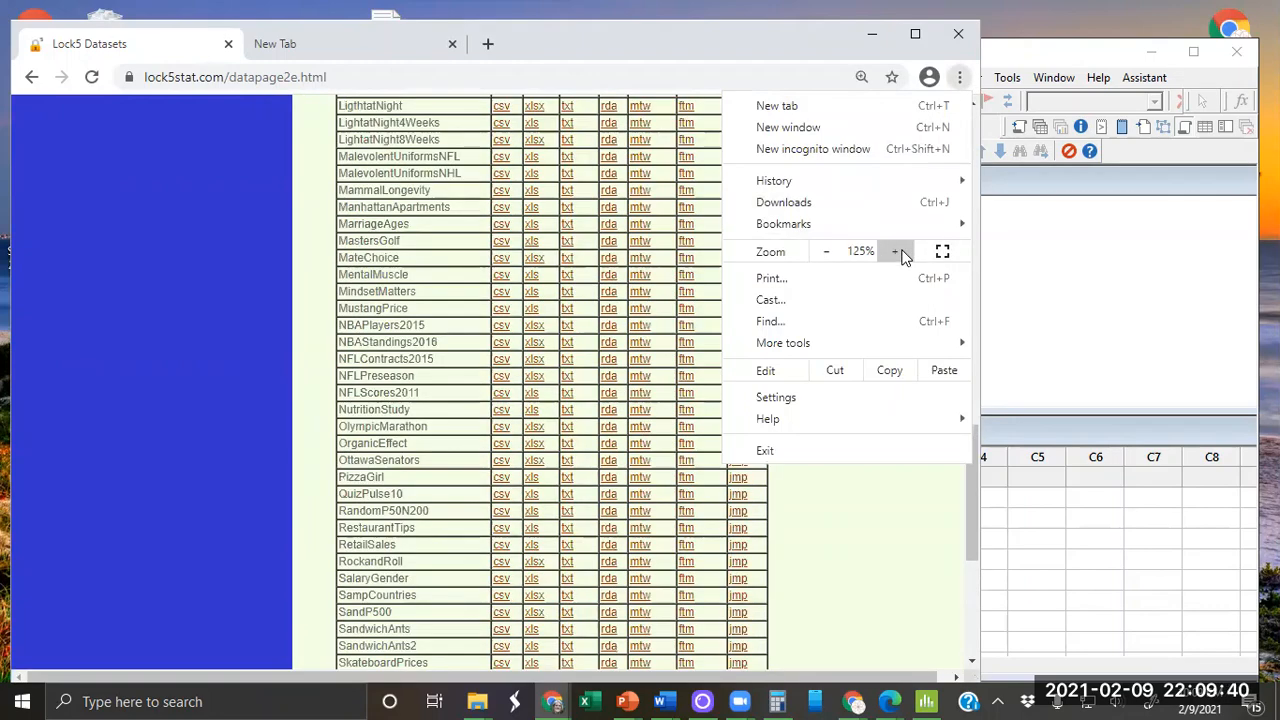
{"action": "left_click", "coordinate": [897, 252]}
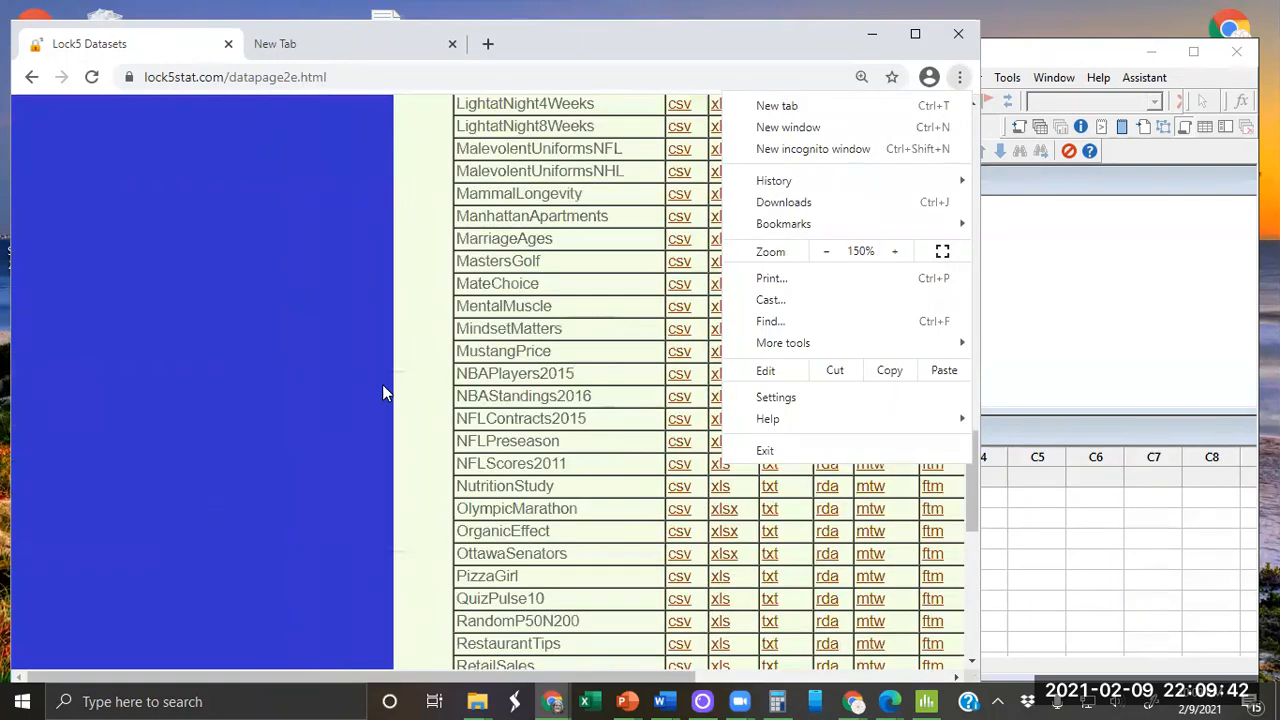
{"action": "left_click", "coordinate": [916, 38]}
{"action": "left_click", "coordinate": [916, 38]}
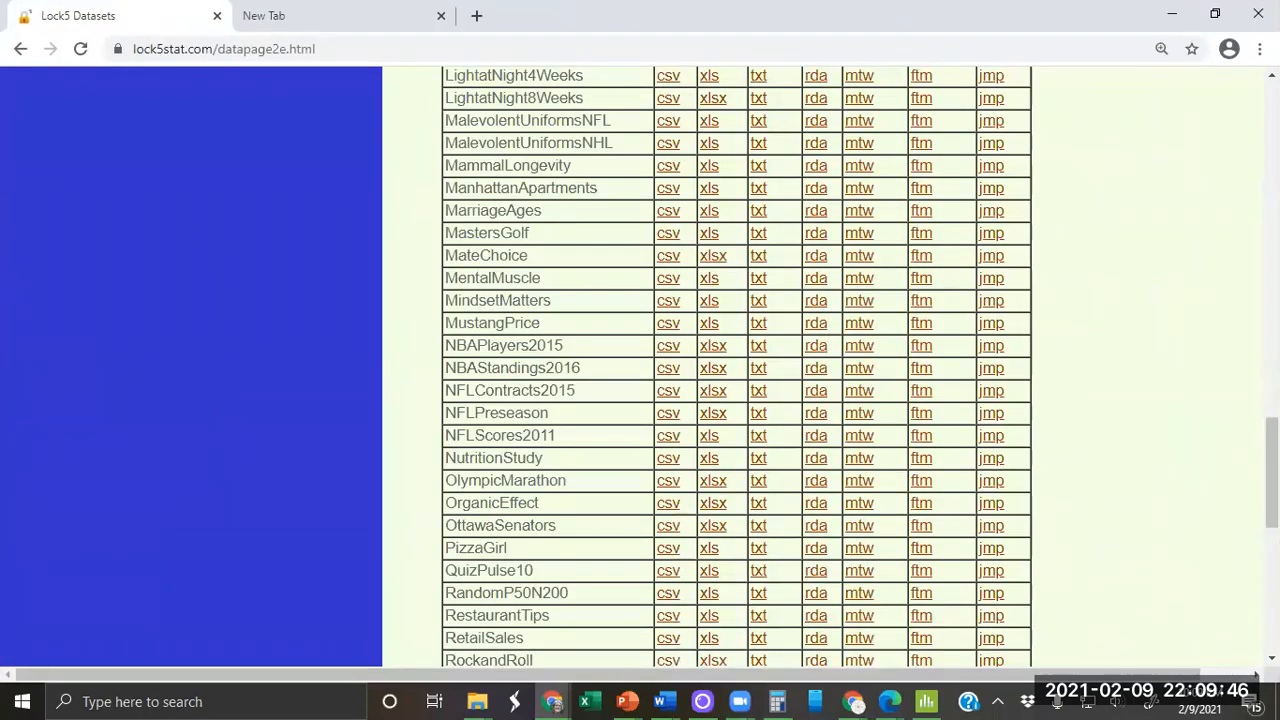
{"action": "left_click_drag", "start_coordinate": [1197, 676], "coordinate": [1246, 676]}
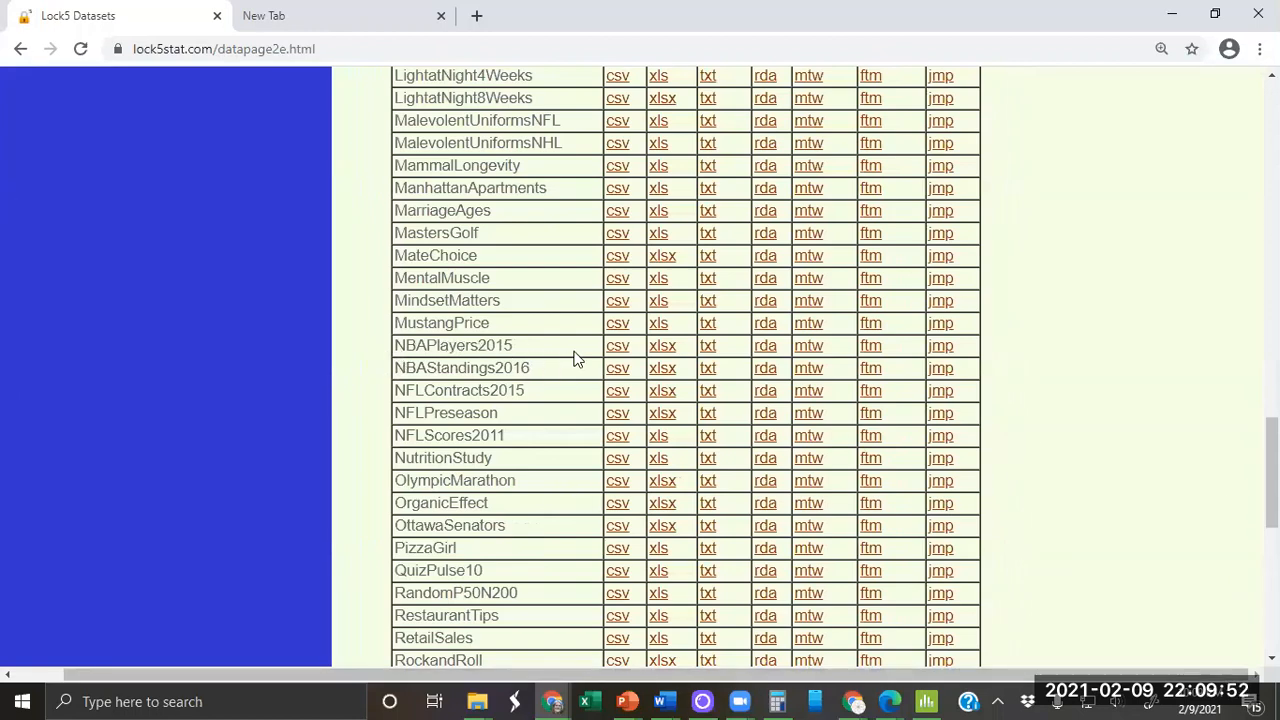
Step: Download the NBAPlayers2015 dataset in mtw format and open the downloaded file in Minitab
{"action": "left_click", "coordinate": [816, 357]}
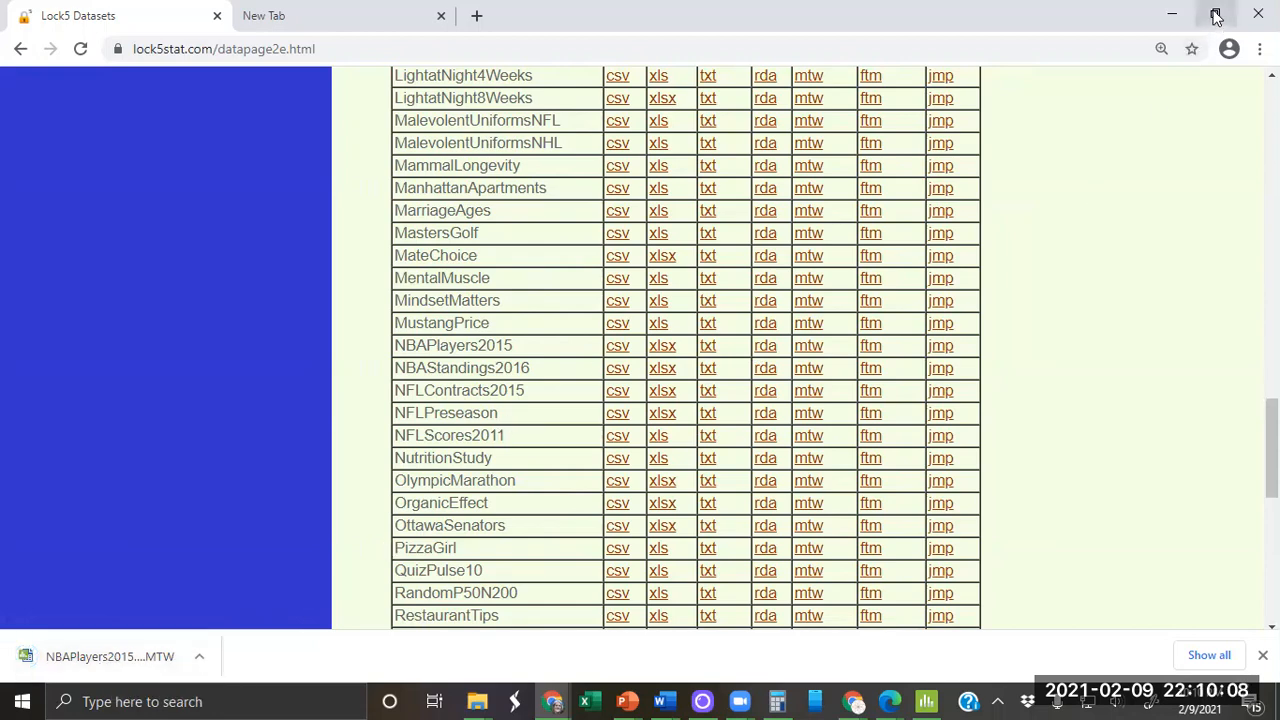
{"action": "left_click", "coordinate": [88, 656]}
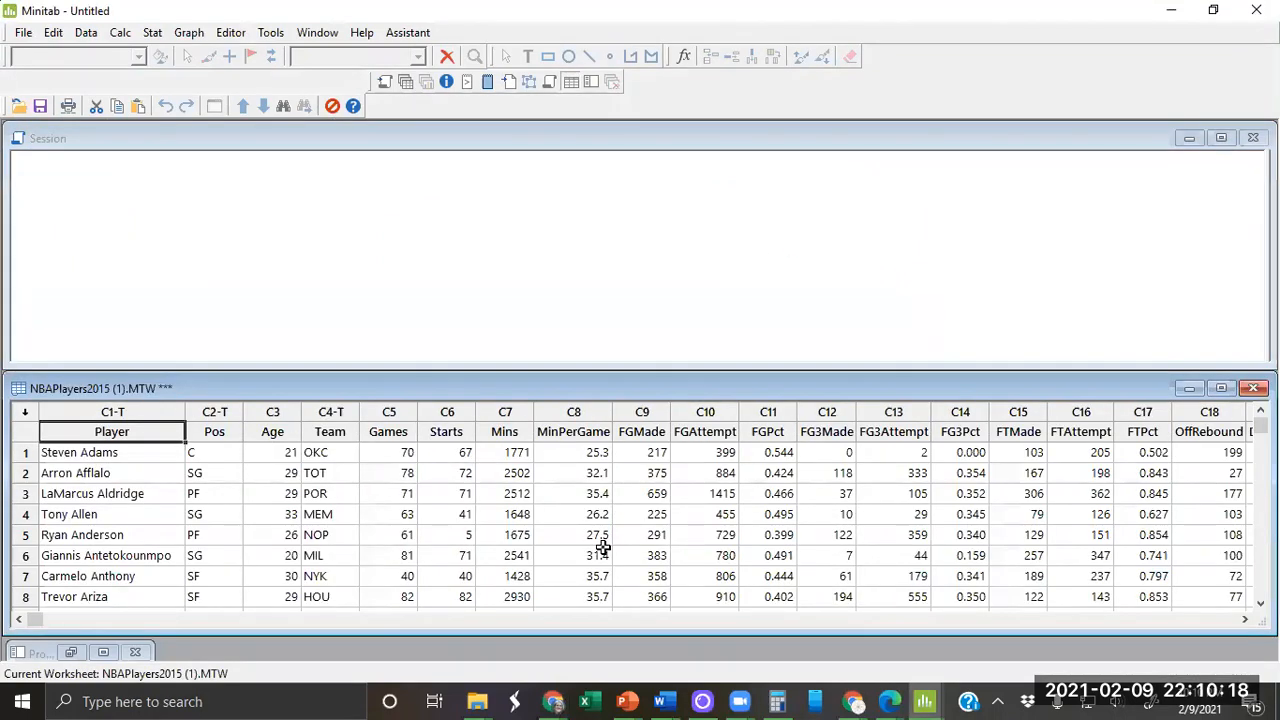
Step: Check the recent files in the Downloads folder in File Explorer and minimize its window
{"action": "mouse_move", "coordinate": [478, 700]}
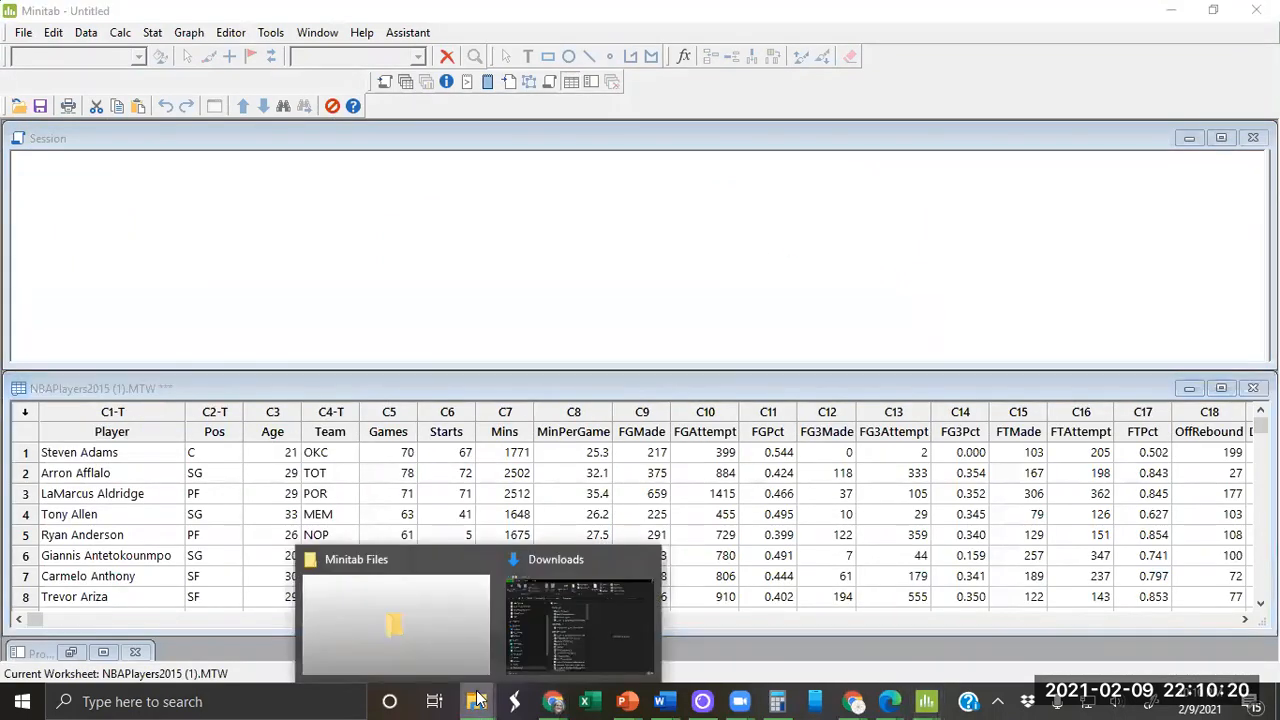
{"action": "left_click", "coordinate": [536, 626]}
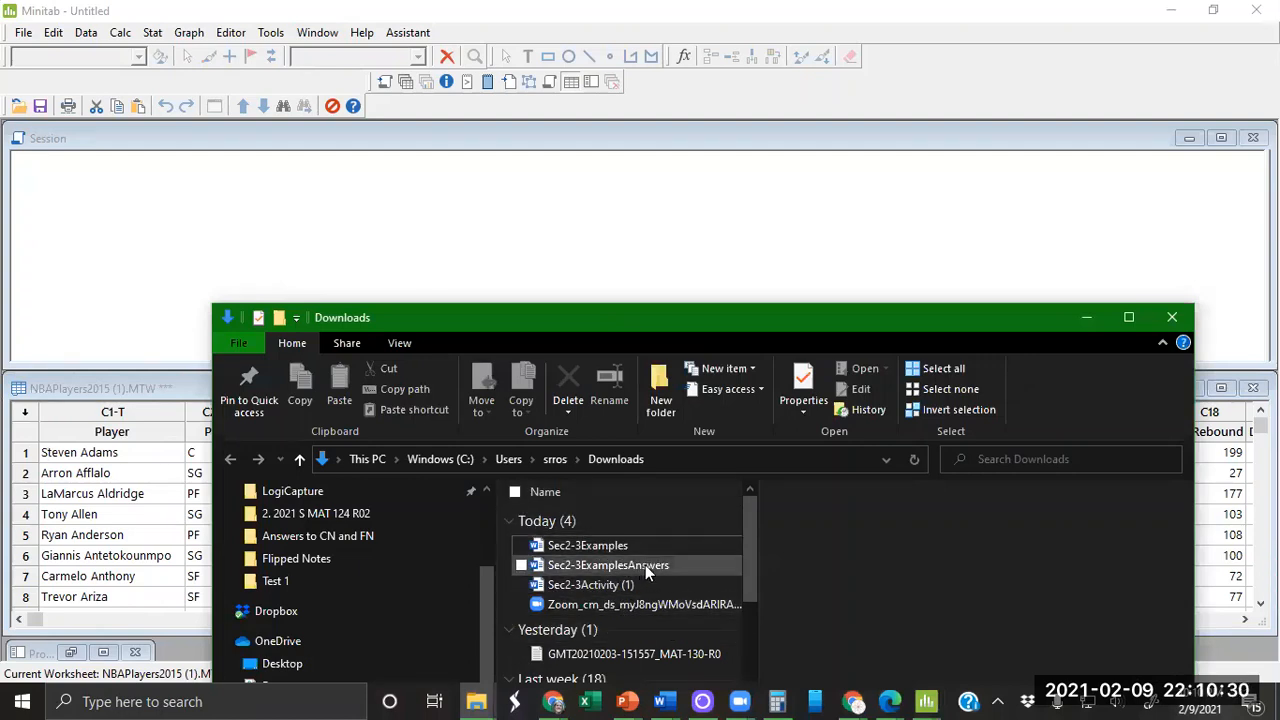
{"action": "left_click", "coordinate": [1089, 318]}
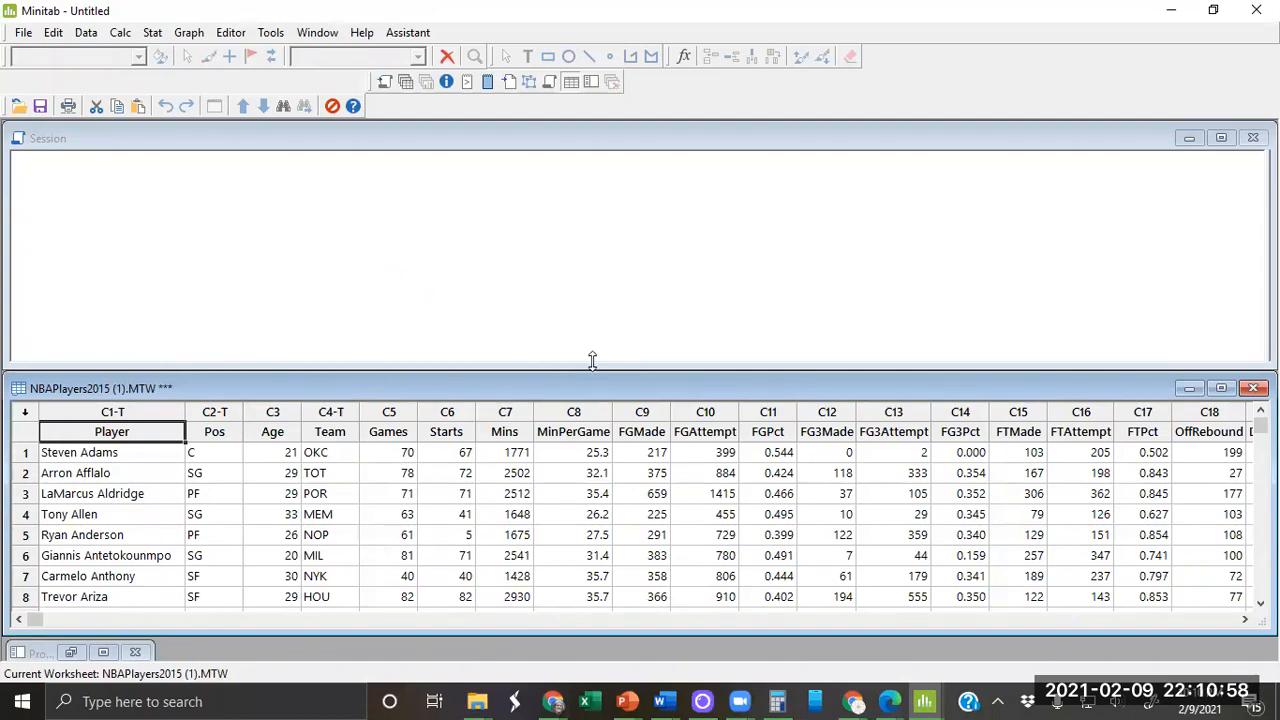
Step: Enlarge the NBAPlayers2015 worksheet window upward and examine its variable columns from Games across to Points
{"action": "left_click_drag", "start_coordinate": [628, 372], "coordinate": [624, 247]}
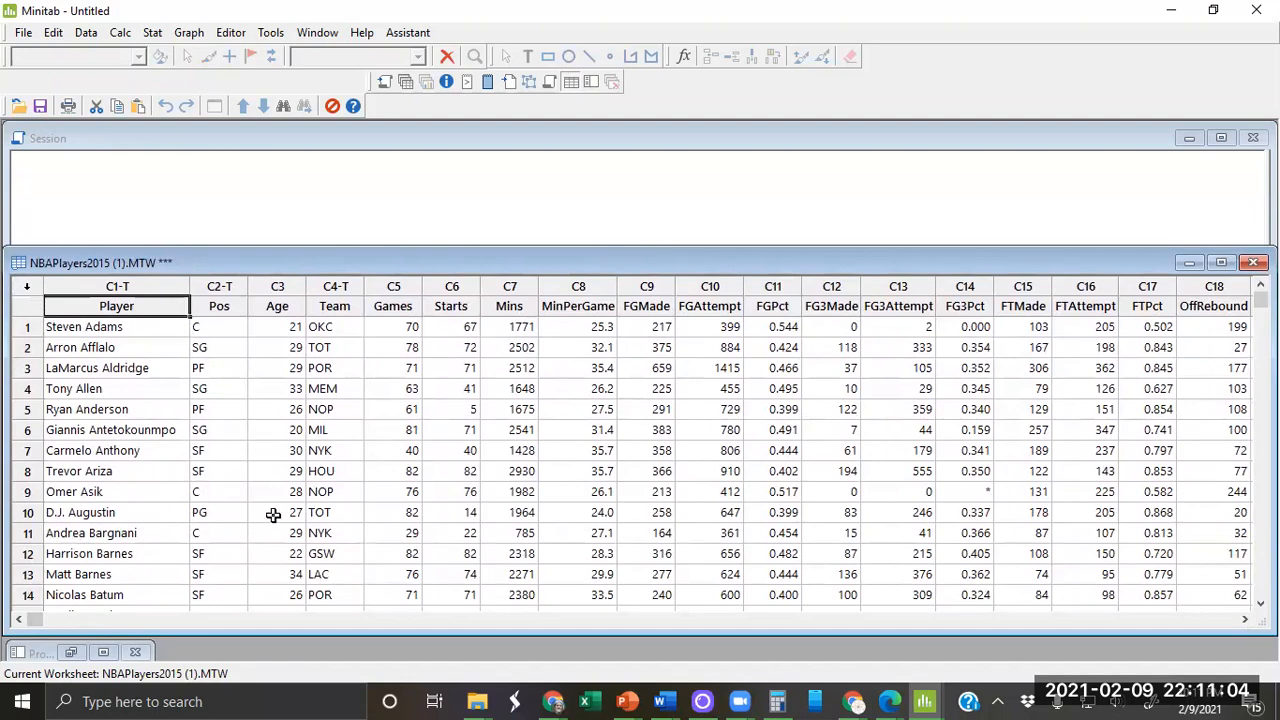
{"action": "left_click", "coordinate": [410, 388]}
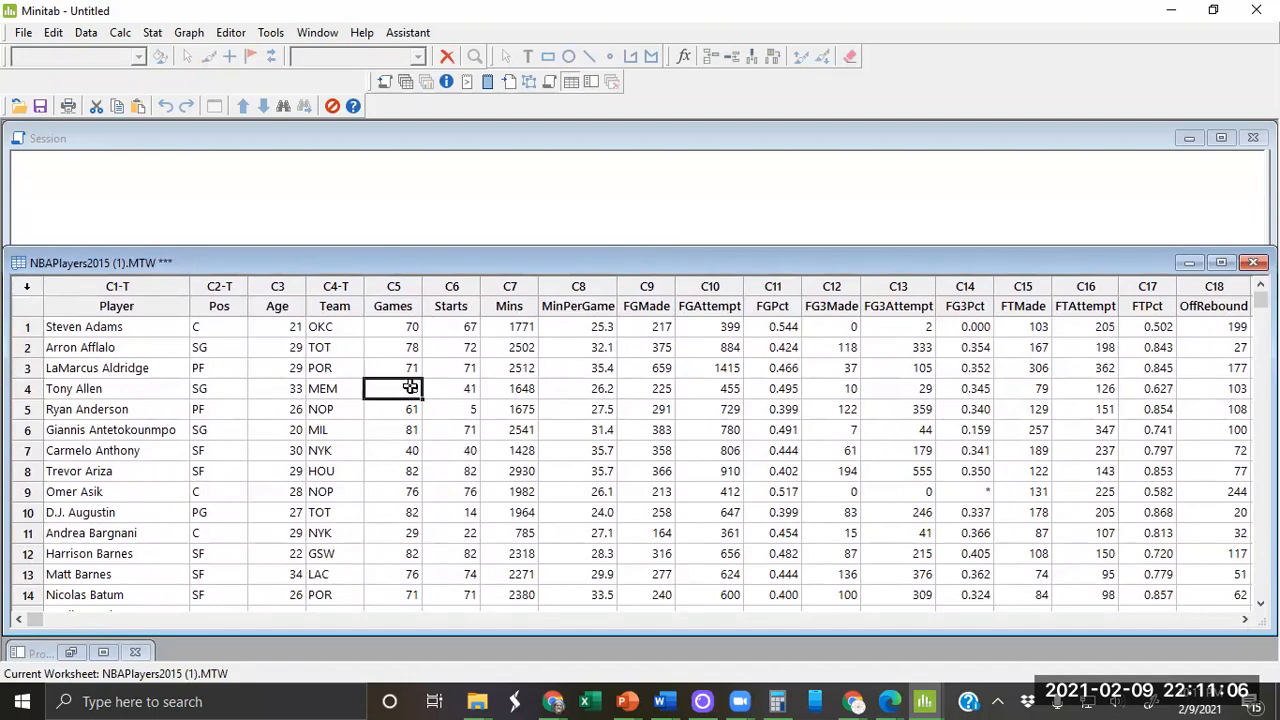
{"action": "key", "text": "Right"}
{"action": "key", "text": "Right"}
{"action": "key", "text": "Right"}
{"action": "key", "text": "Right"}
{"action": "key", "text": "Right"}
{"action": "key", "text": "Right"}
{"action": "key", "text": "Right"}
{"action": "key", "text": "Right"}
{"action": "key", "text": "Right"}
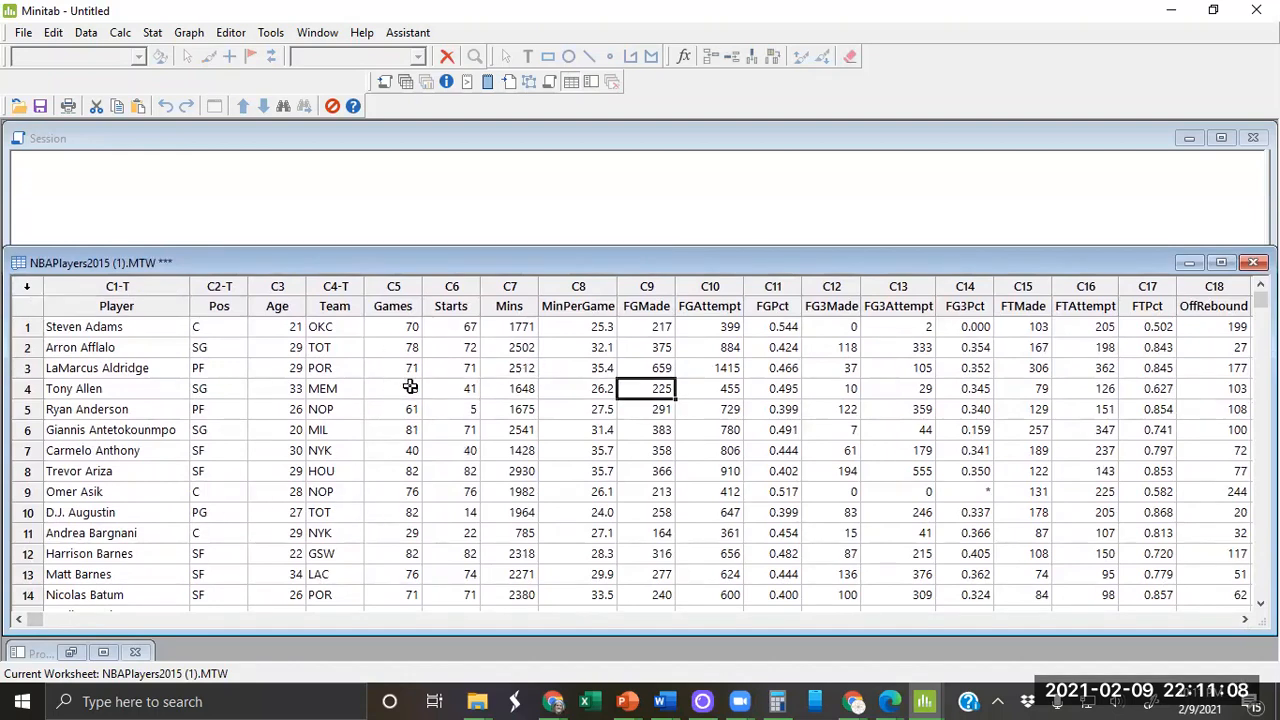
{"action": "key", "text": "Right"}
{"action": "key", "text": "Right"}
{"action": "key", "text": "Right"}
{"action": "key", "text": "Right"}
{"action": "key", "text": "Right"}
{"action": "key", "text": "Right"}
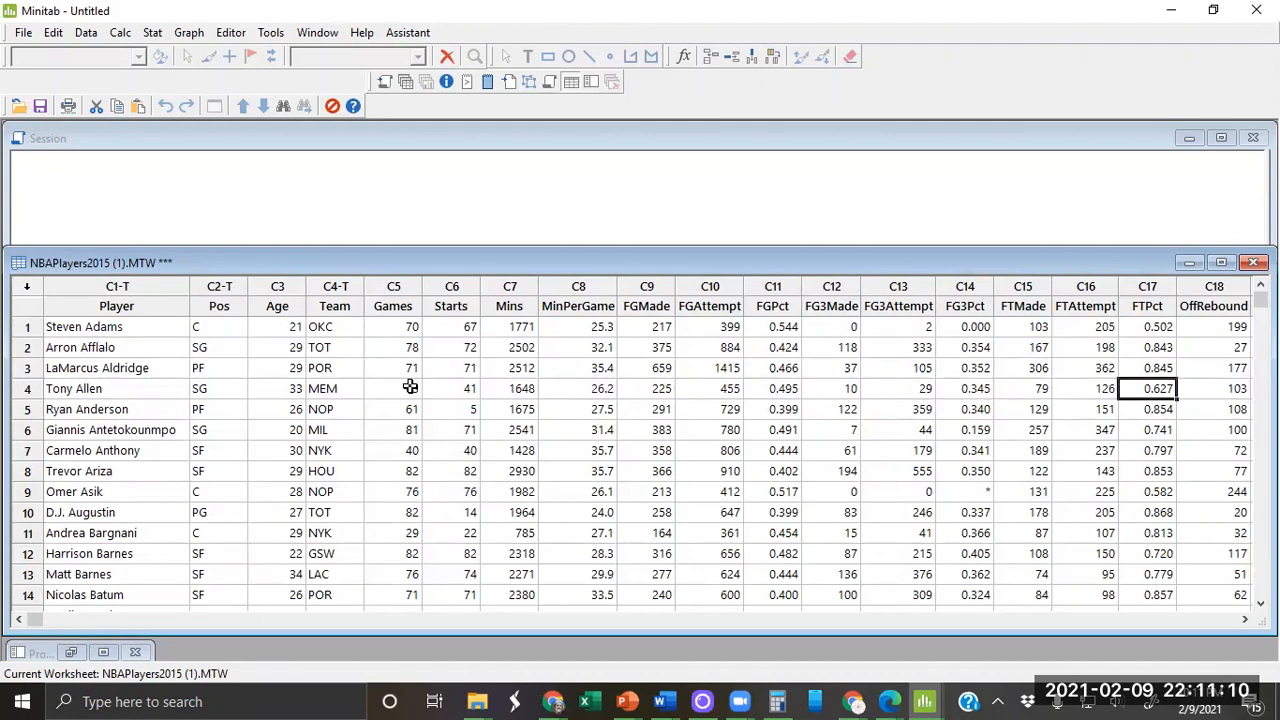
{"action": "key", "text": "Right"}
{"action": "key", "text": "Right"}
{"action": "key", "text": "Right"}
{"action": "key", "text": "Right"}
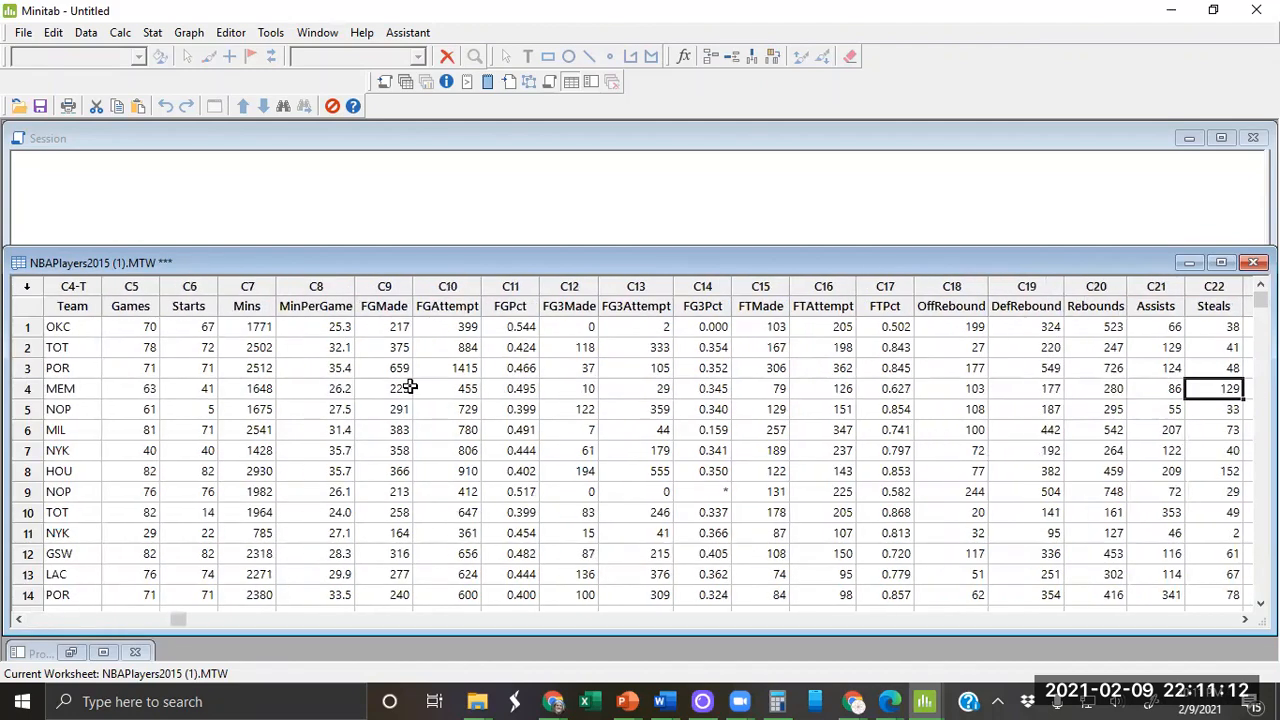
{"action": "key", "text": "Right"}
{"action": "key", "text": "Right"}
{"action": "key", "text": "Right"}
{"action": "key", "text": "Right"}
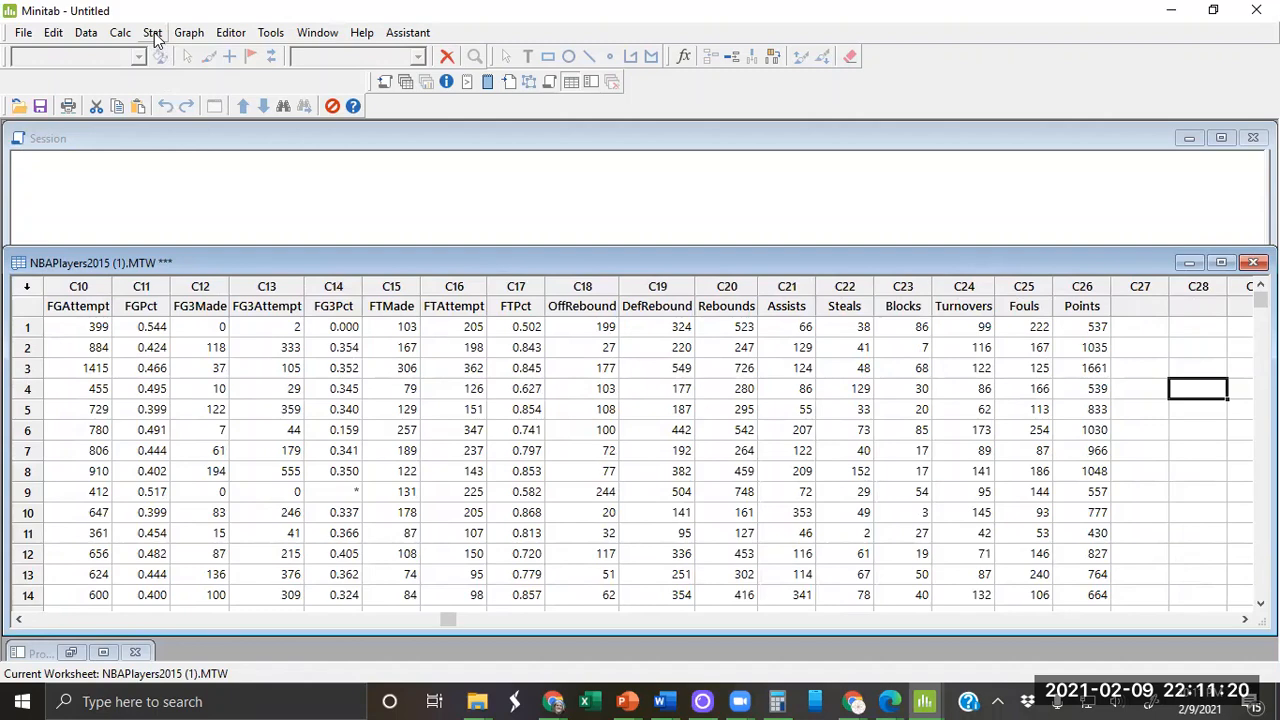
Step: Start Display Descriptive Statistics and choose C23 Blocks as the variable
{"action": "left_click", "coordinate": [153, 35]}
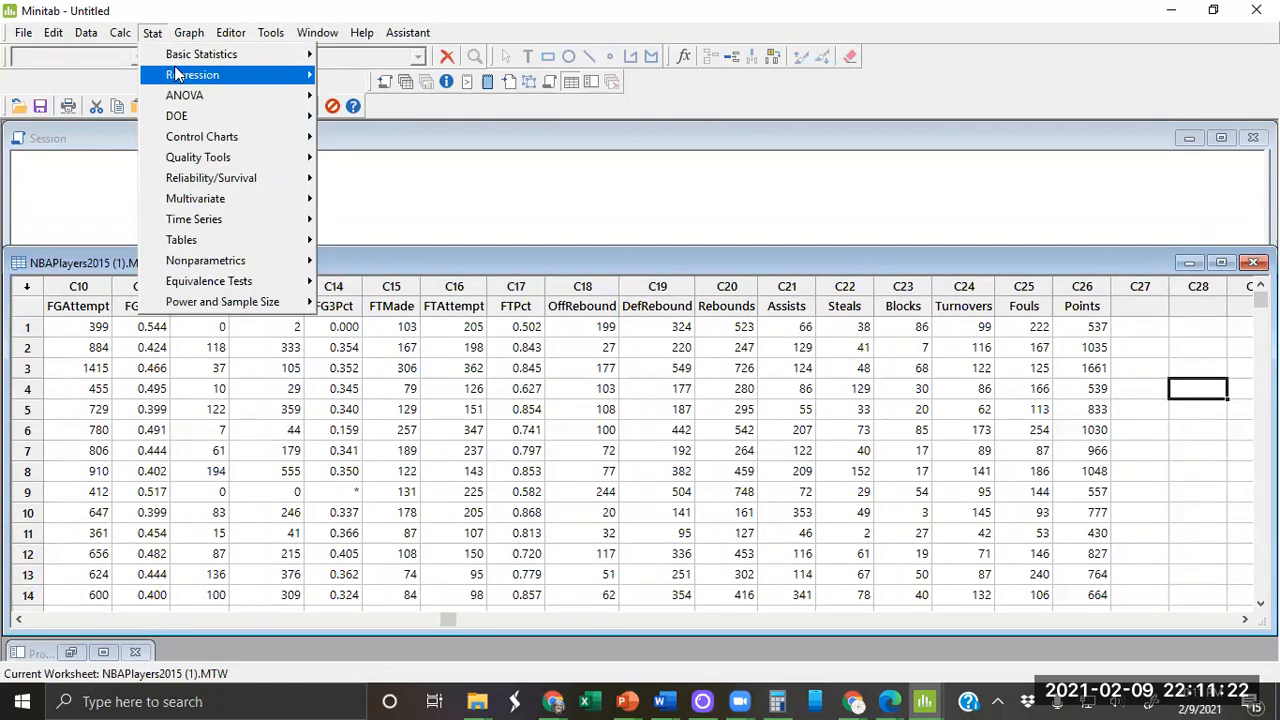
{"action": "mouse_move", "coordinate": [228, 58]}
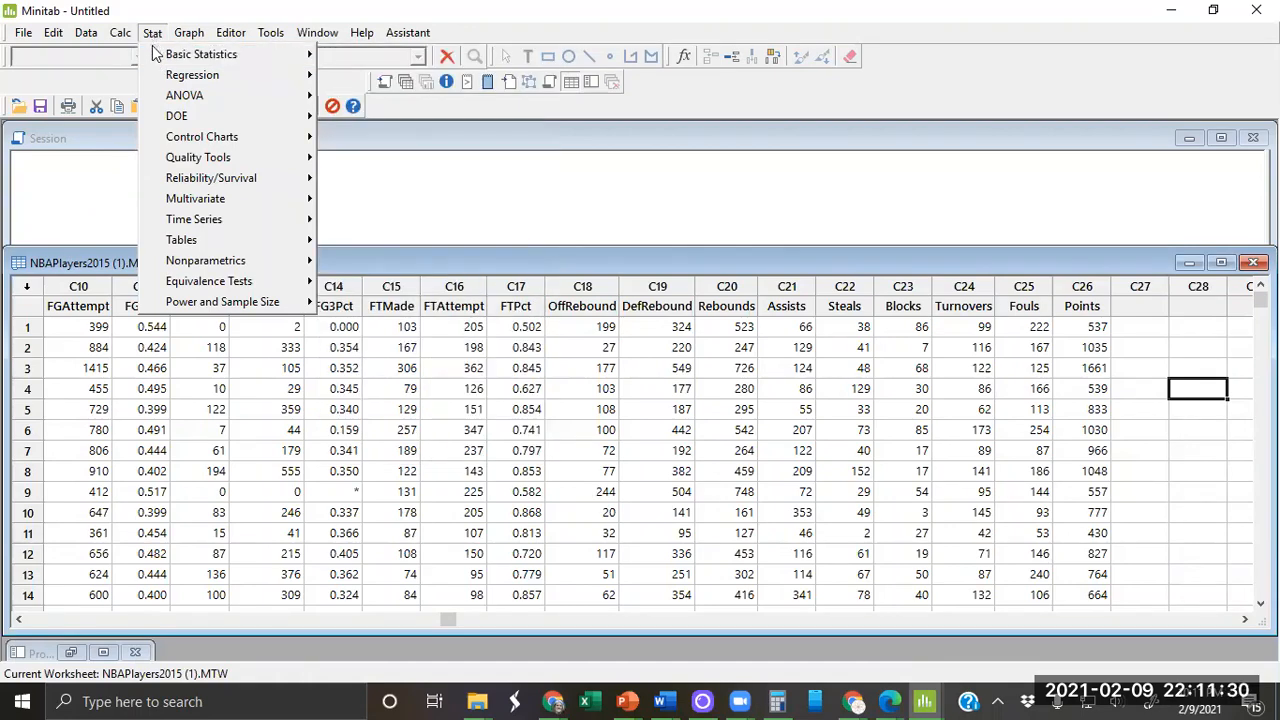
{"action": "mouse_move", "coordinate": [155, 58]}
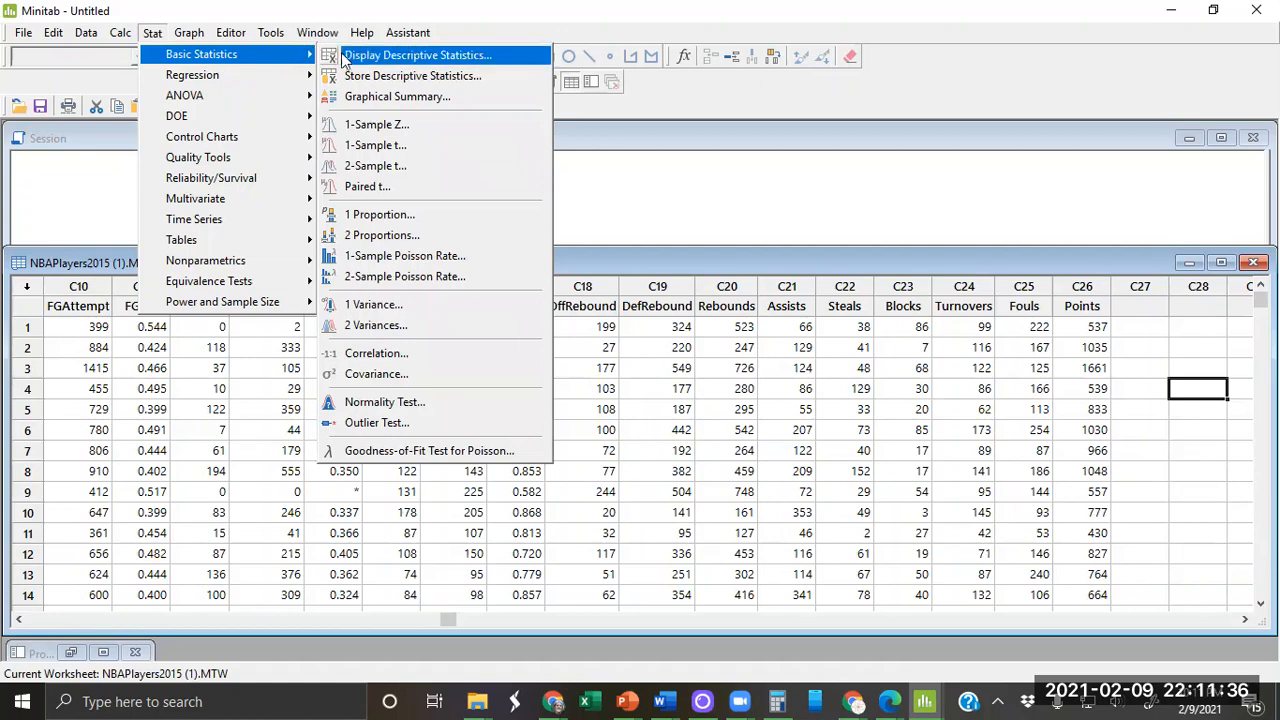
{"action": "left_click", "coordinate": [393, 57]}
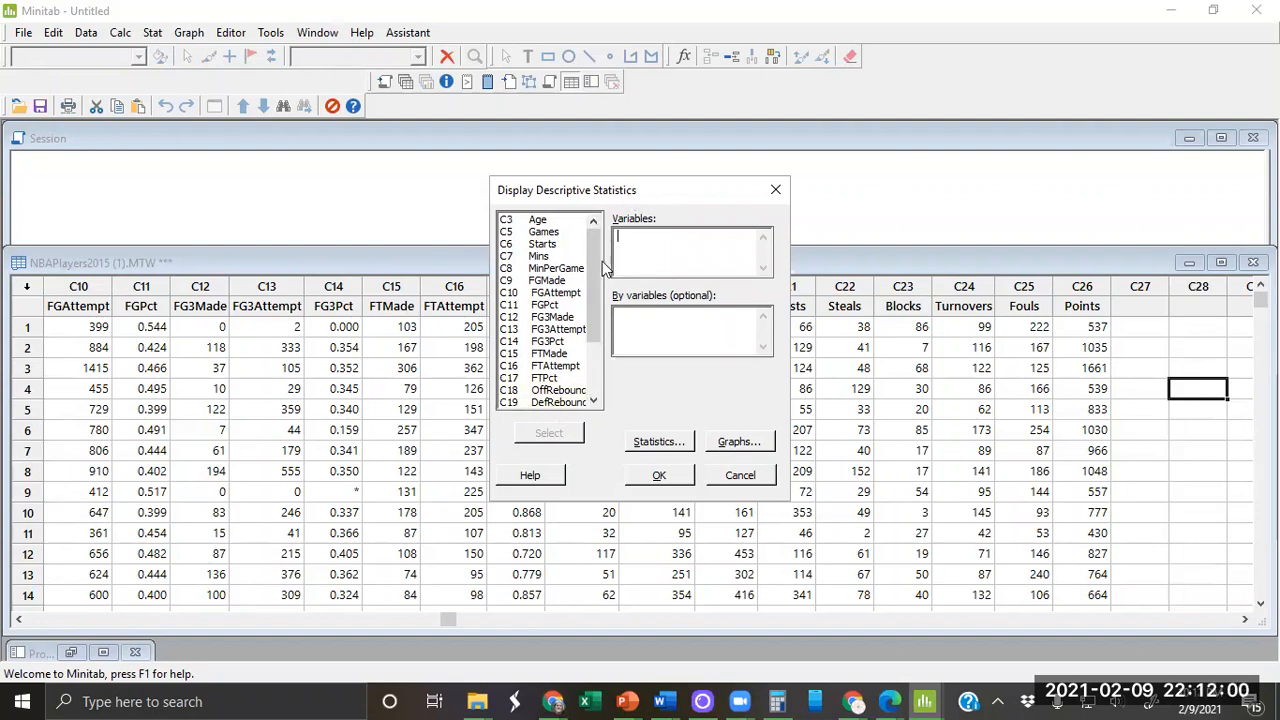
{"action": "left_click_drag", "start_coordinate": [594, 261], "coordinate": [602, 315]}
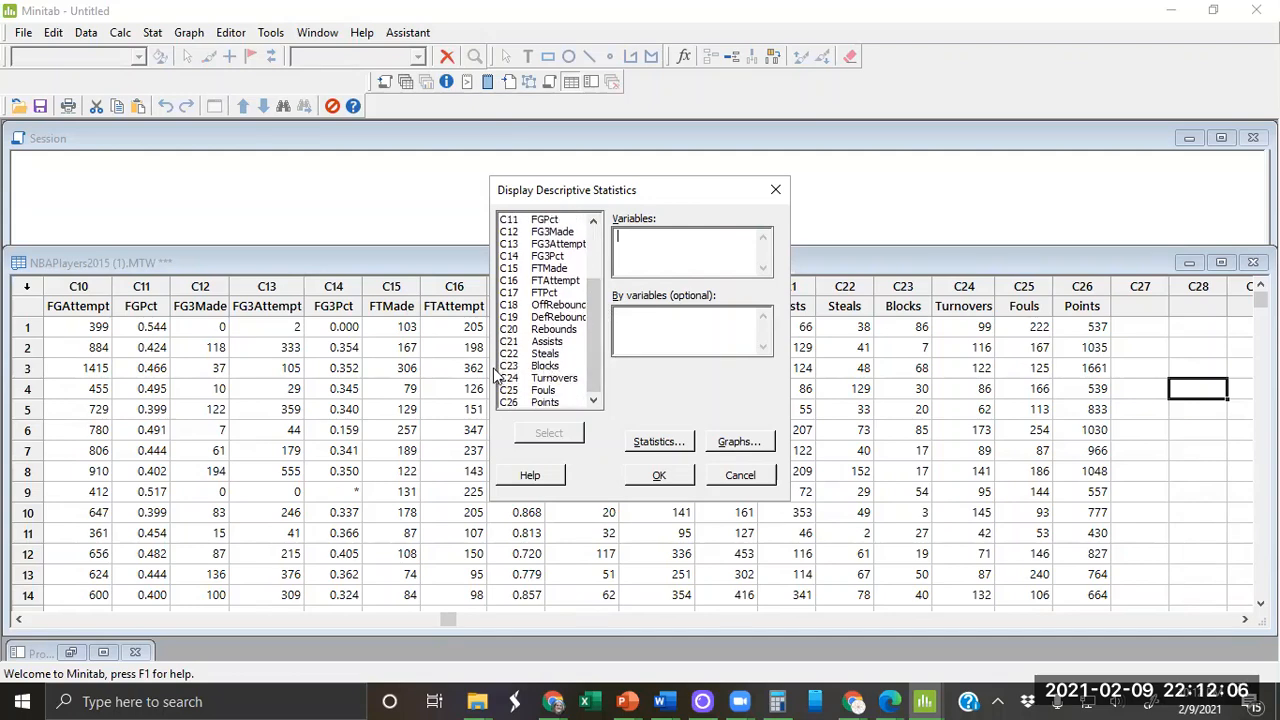
{"action": "left_click", "coordinate": [558, 367]}
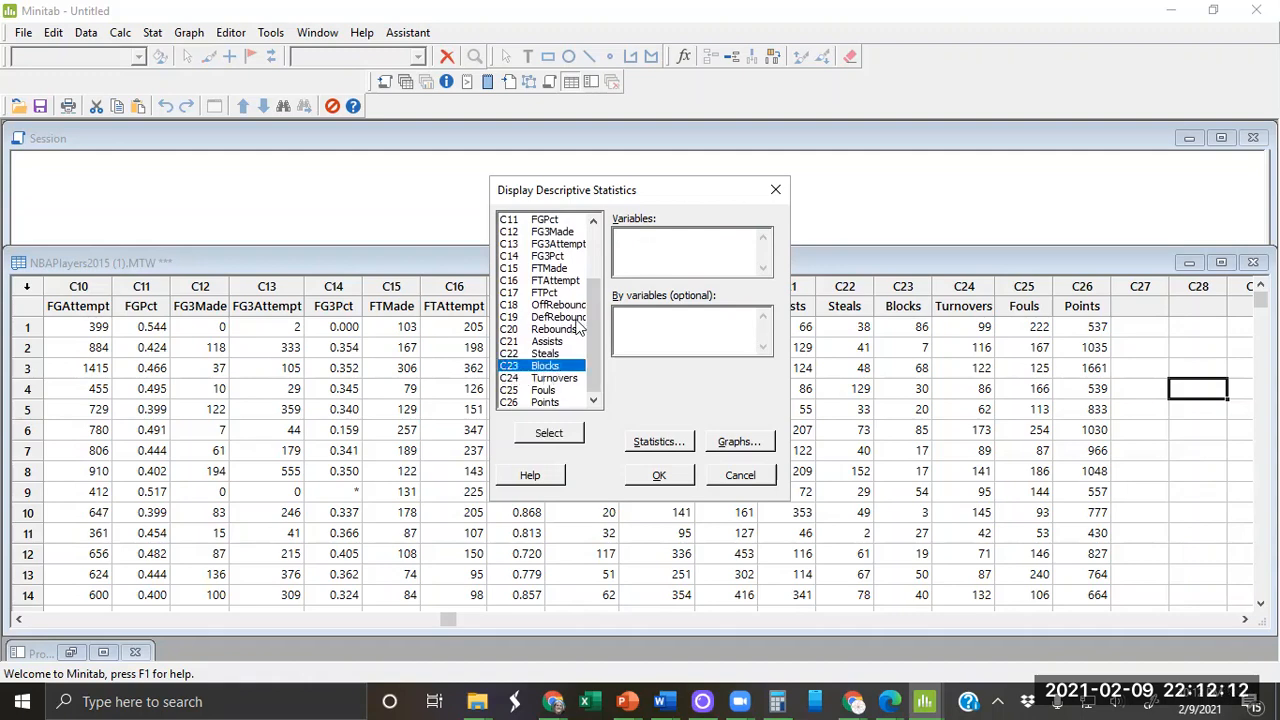
{"action": "double_click", "coordinate": [565, 367]}
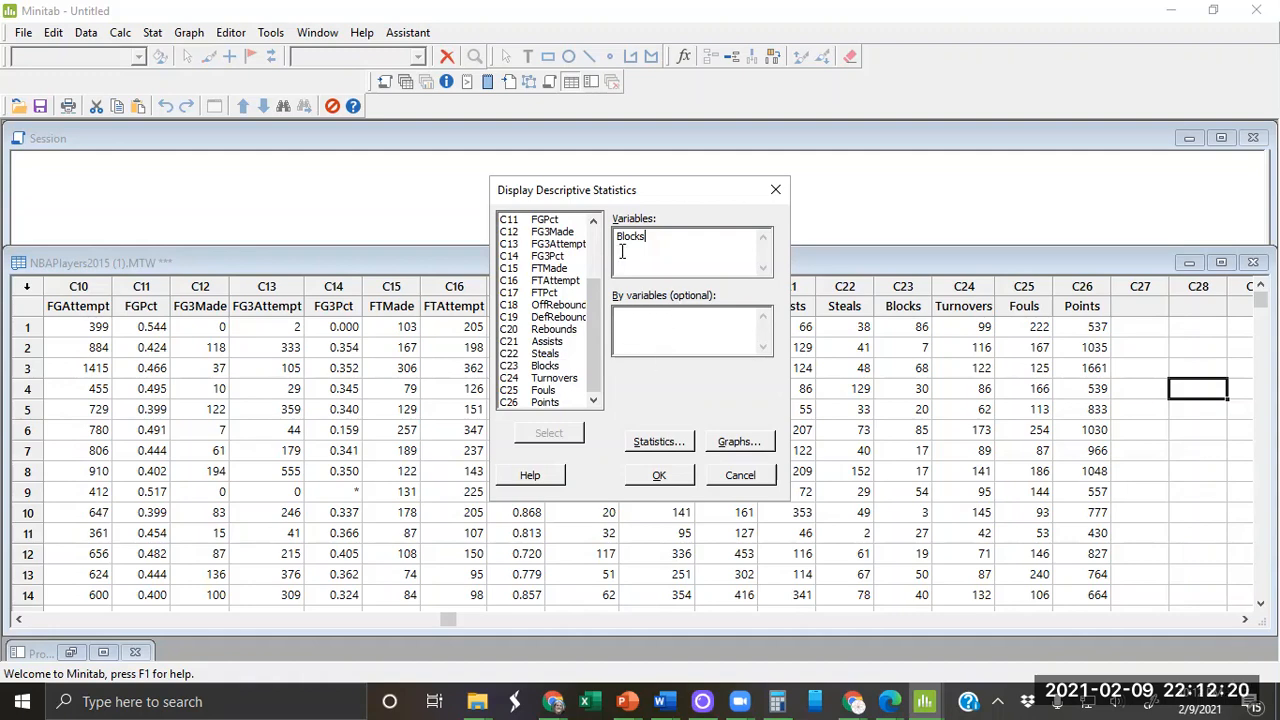
Step: Restrict the statistics to Mean and Median only and generate the descriptive statistics for Blocks
{"action": "left_click", "coordinate": [659, 442]}
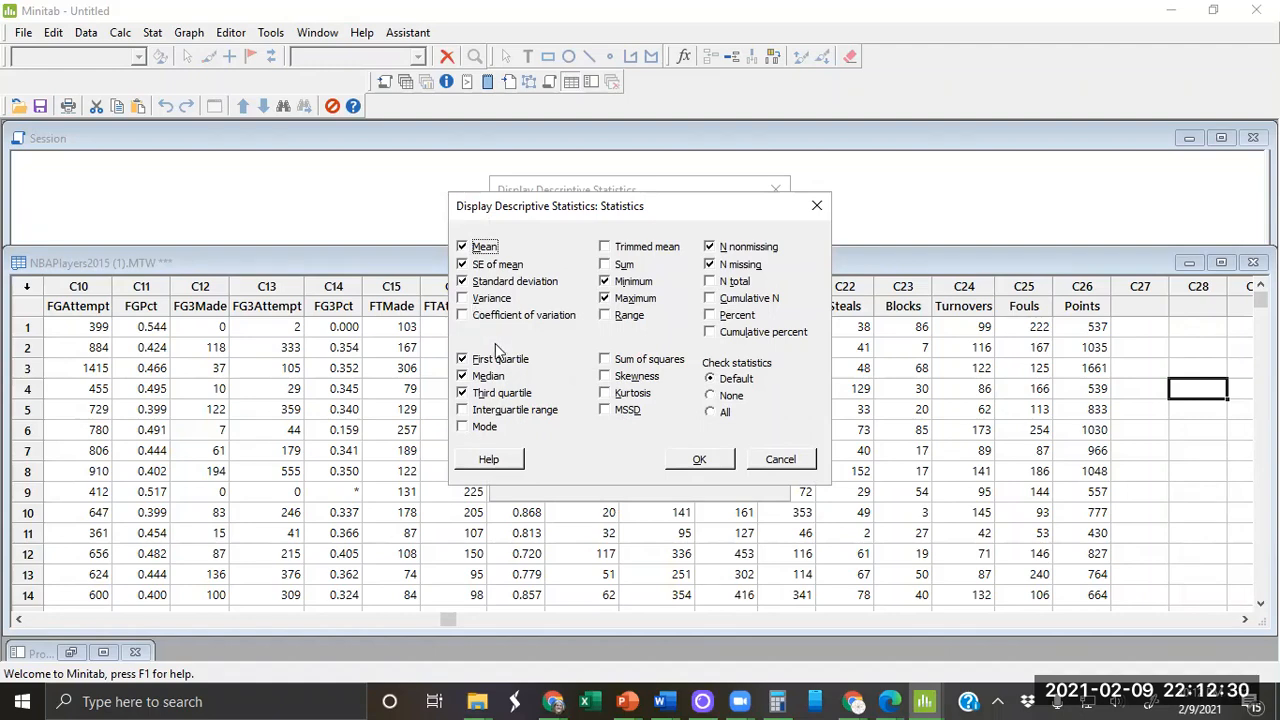
{"action": "left_click", "coordinate": [1018, 197]}
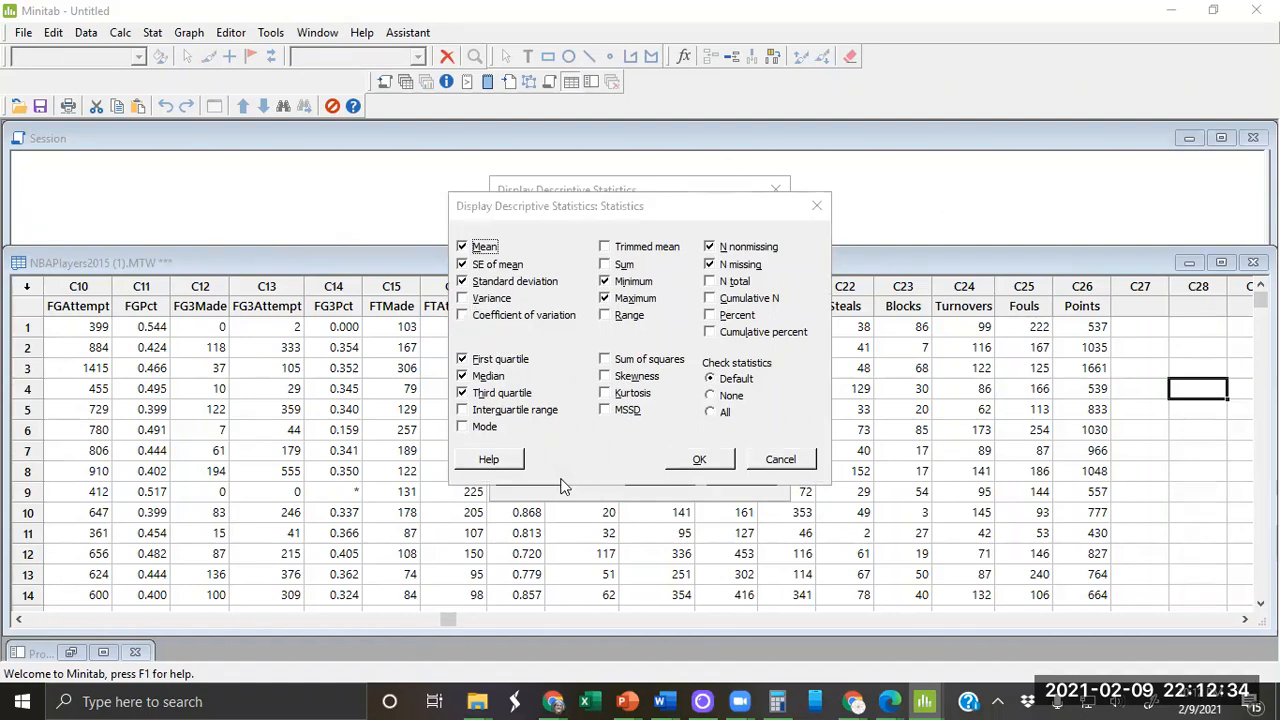
{"action": "left_click", "coordinate": [462, 264]}
{"action": "left_click", "coordinate": [462, 281]}
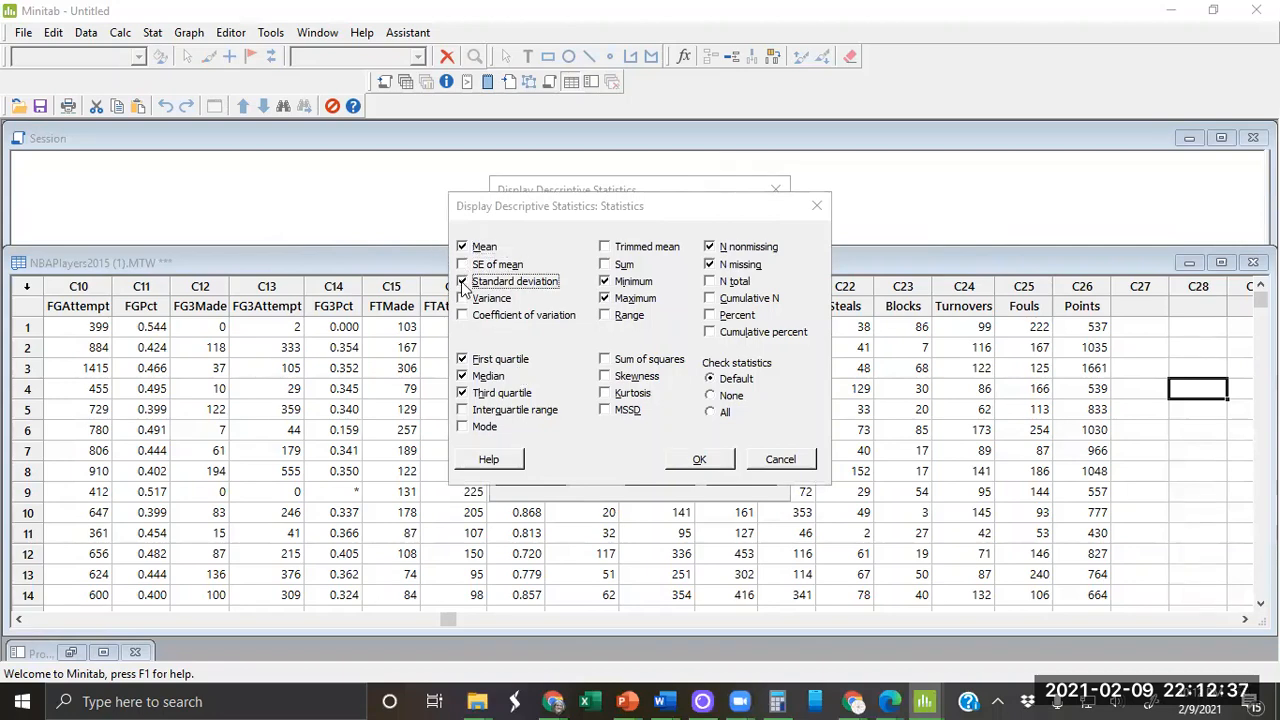
{"action": "left_click", "coordinate": [462, 359]}
{"action": "left_click", "coordinate": [461, 390]}
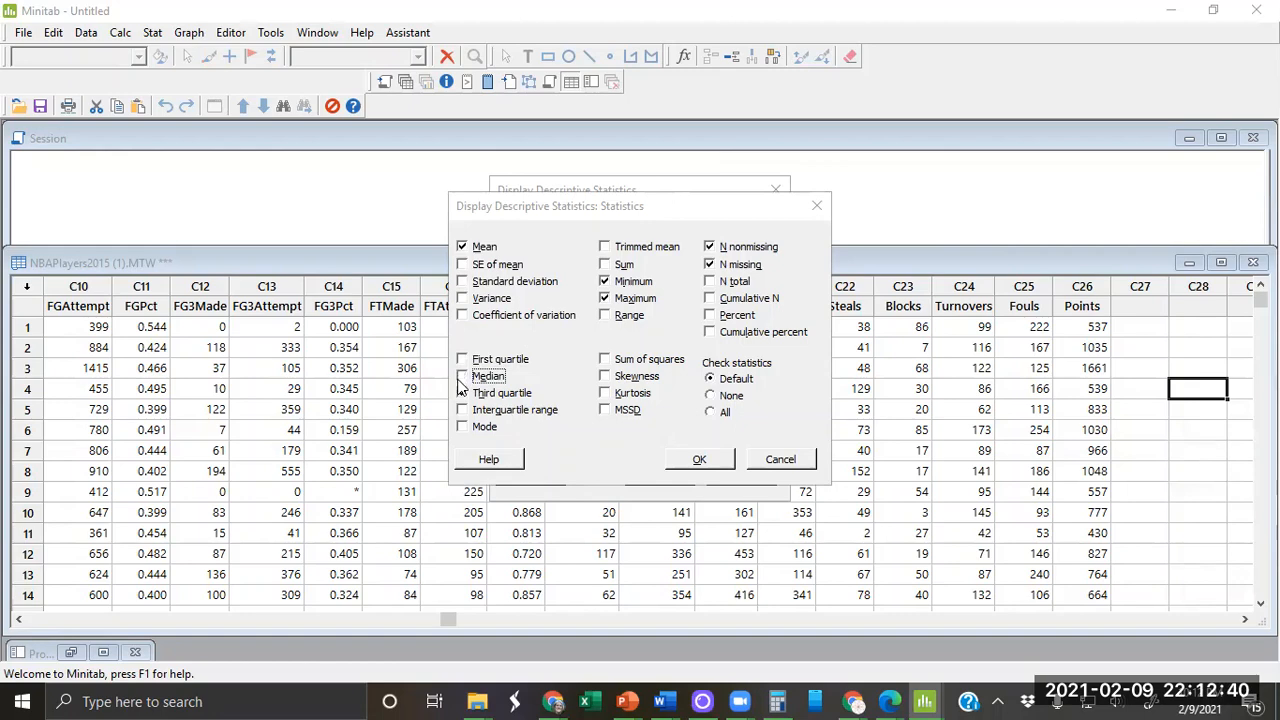
{"action": "left_click", "coordinate": [461, 377]}
{"action": "left_click", "coordinate": [604, 281]}
{"action": "left_click", "coordinate": [604, 298]}
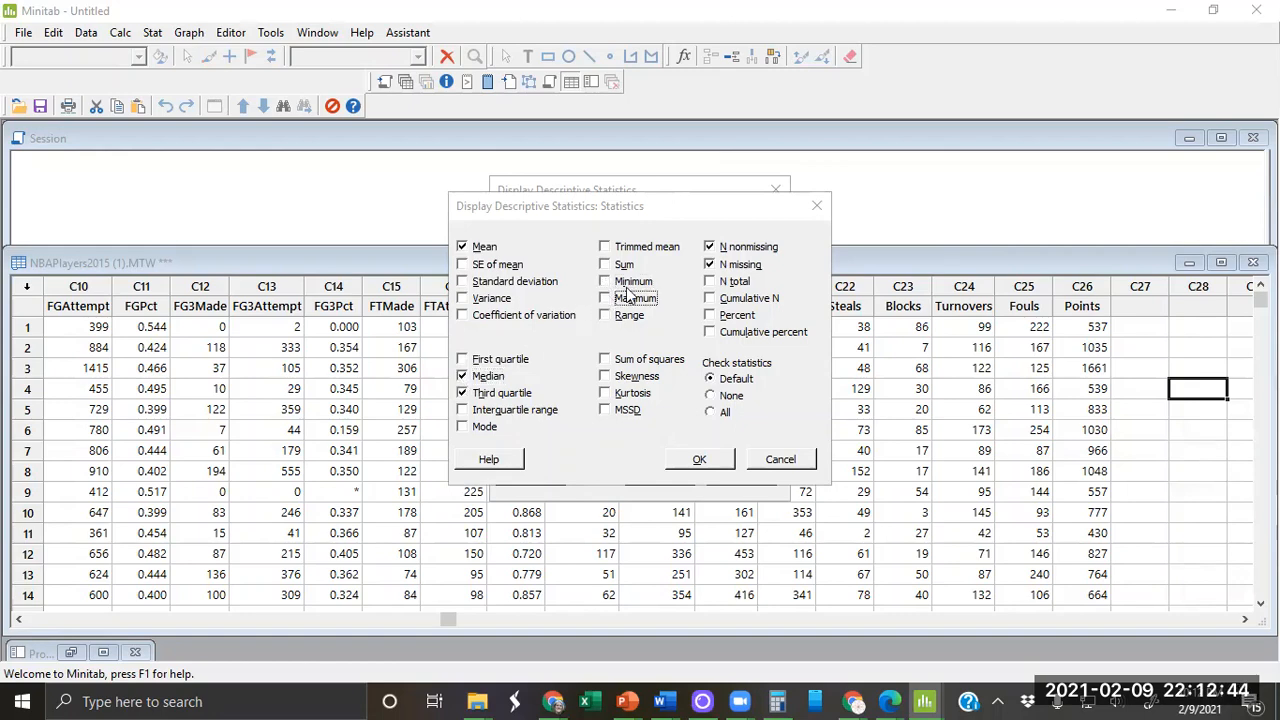
{"action": "left_click", "coordinate": [710, 247]}
{"action": "left_click", "coordinate": [711, 265]}
{"action": "left_click", "coordinate": [466, 394]}
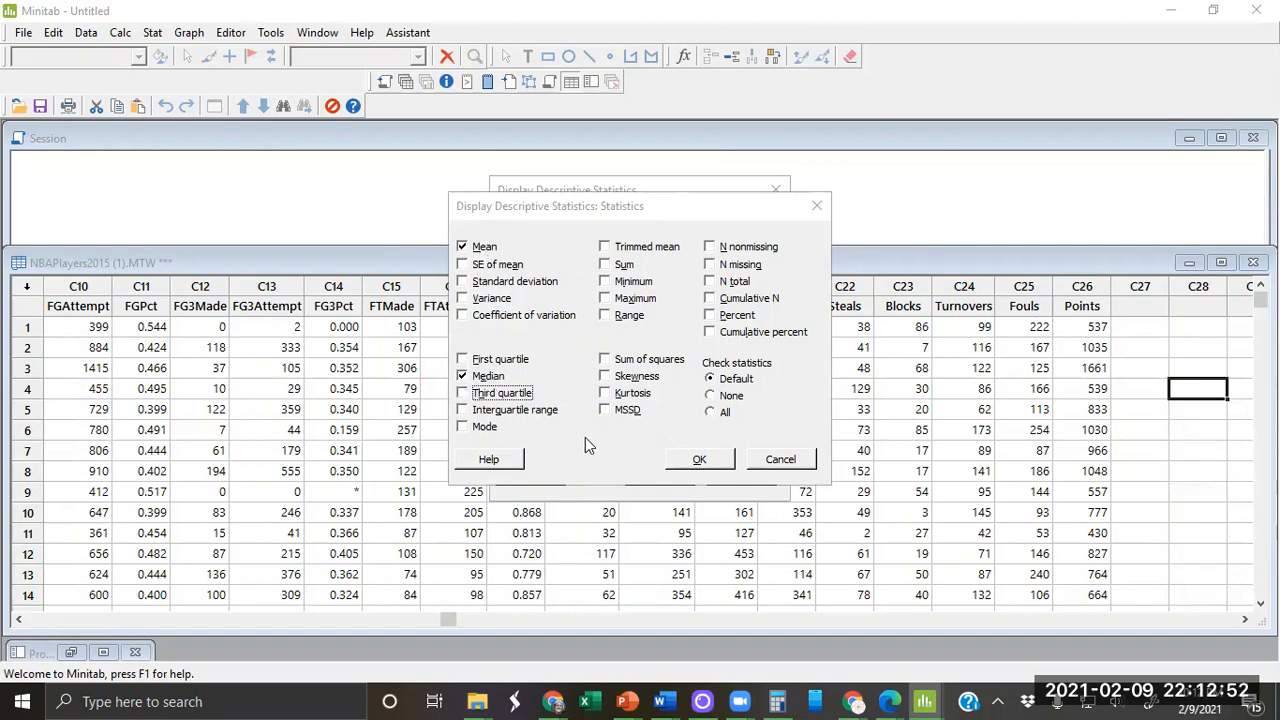
{"action": "left_click", "coordinate": [699, 460]}
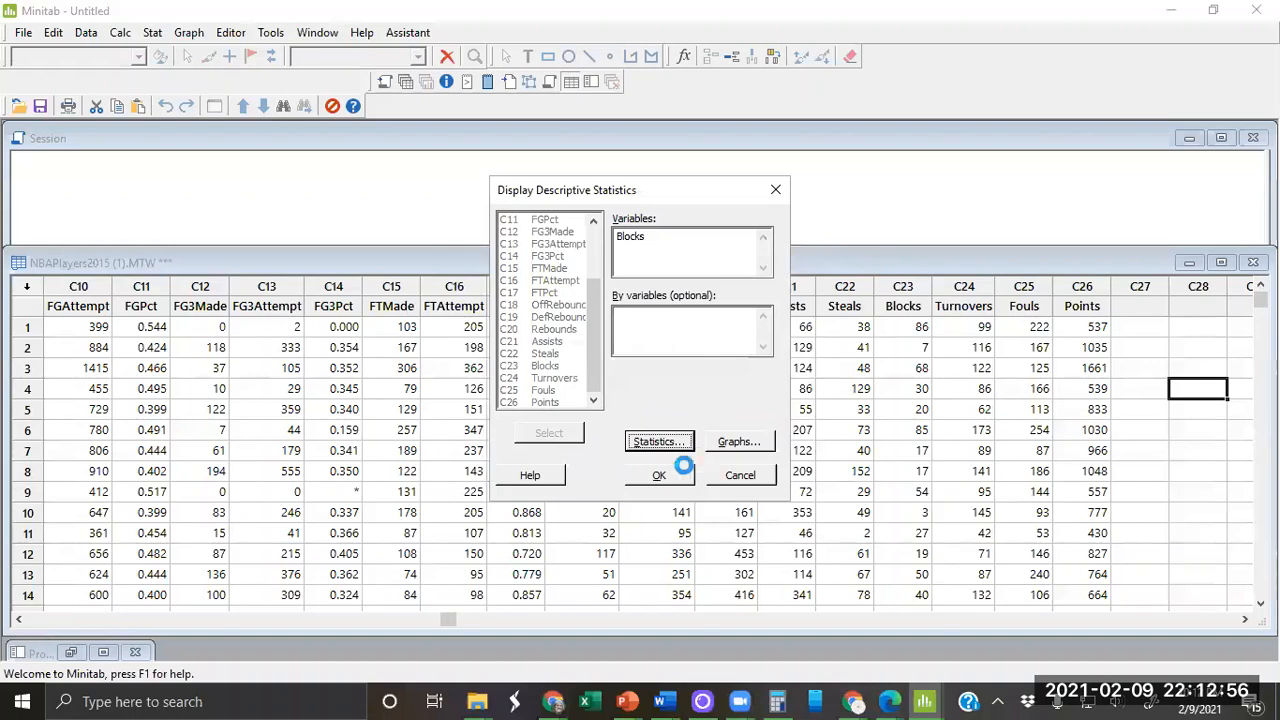
{"action": "left_click", "coordinate": [662, 476]}
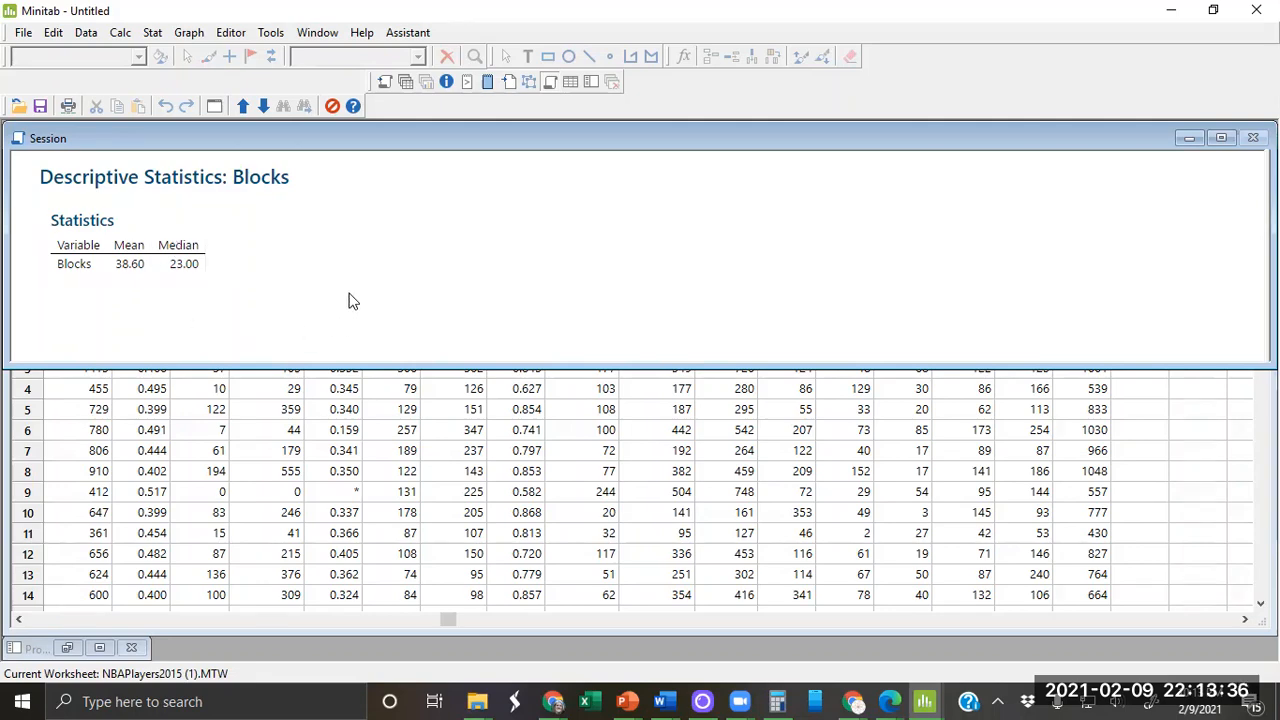
Step: Rerun the descriptive statistics for Blocks with Standard deviation, Minimum, First quartile, Third quartile and Maximum added to Mean and Median
{"action": "left_click", "coordinate": [152, 32]}
{"action": "mouse_move", "coordinate": [187, 38]}
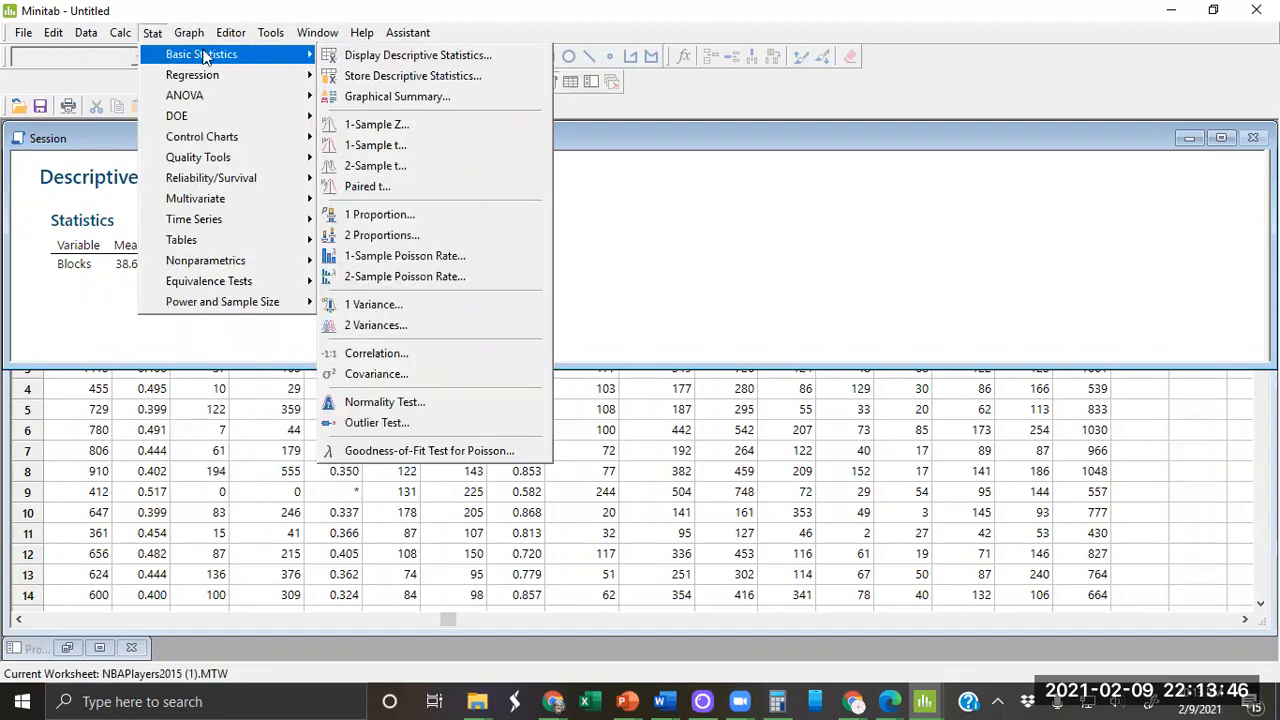
{"action": "left_click", "coordinate": [367, 60]}
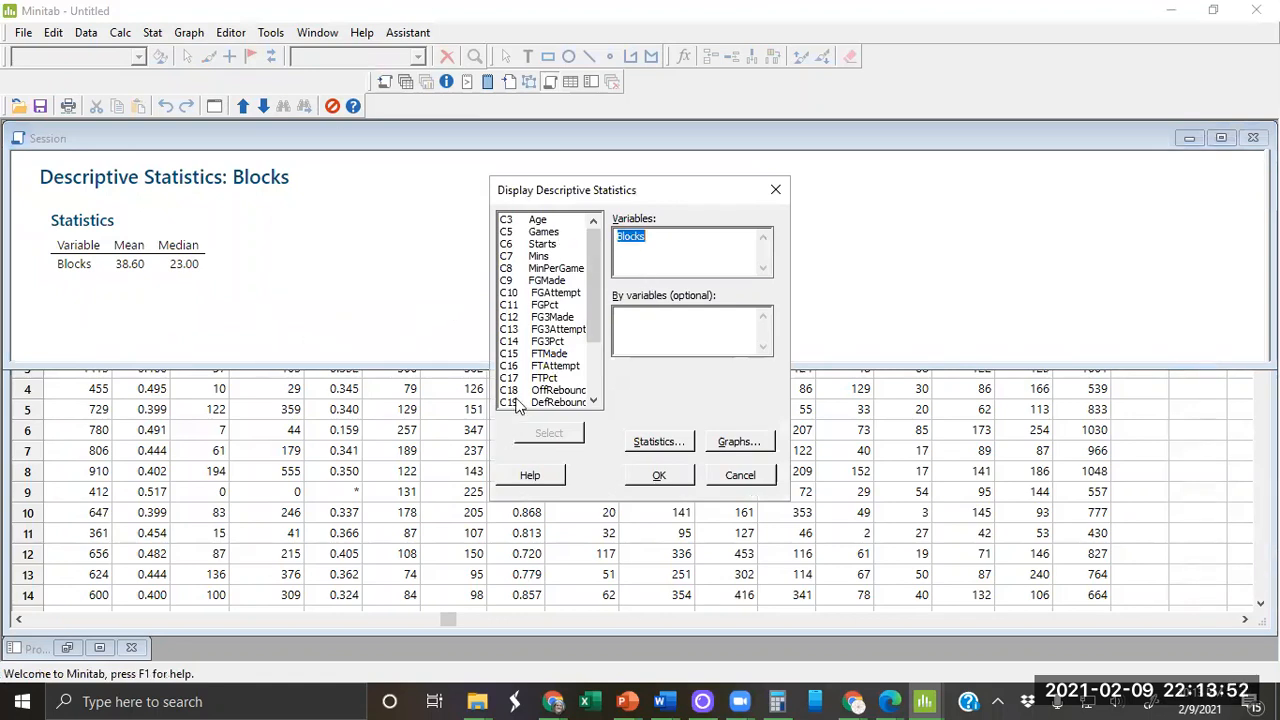
{"action": "left_click", "coordinate": [651, 444]}
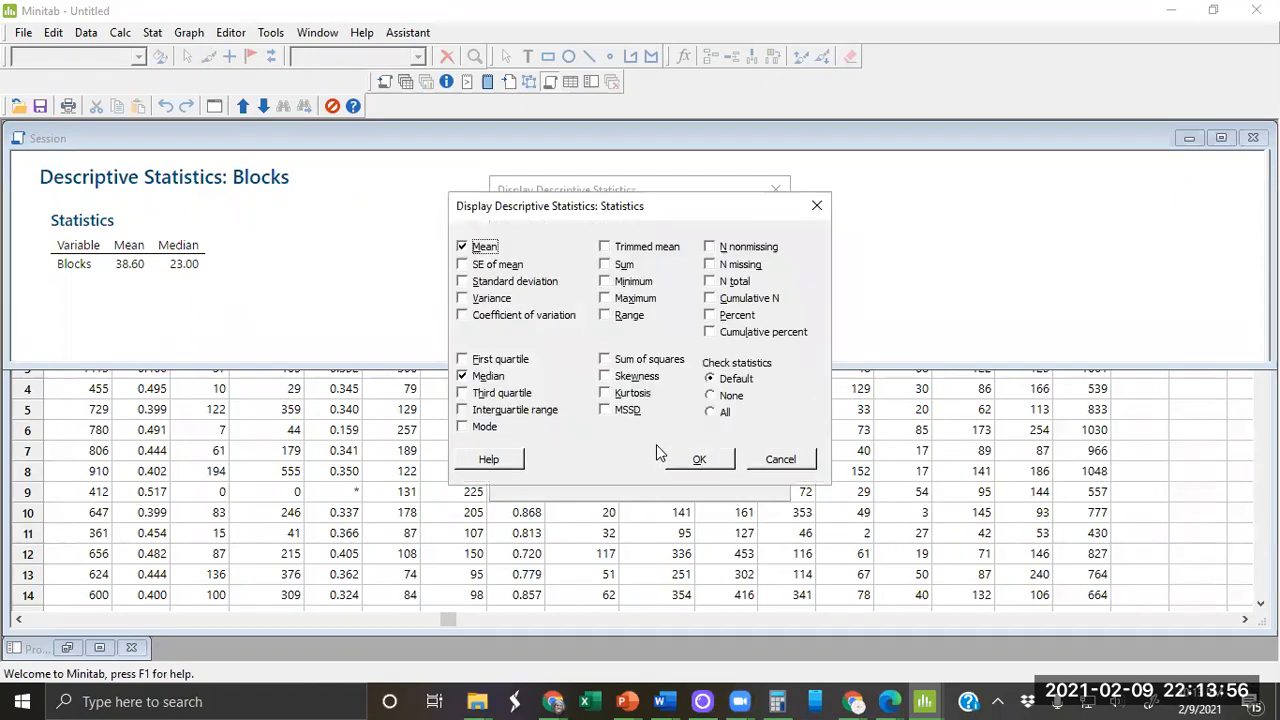
{"action": "left_click", "coordinate": [463, 284]}
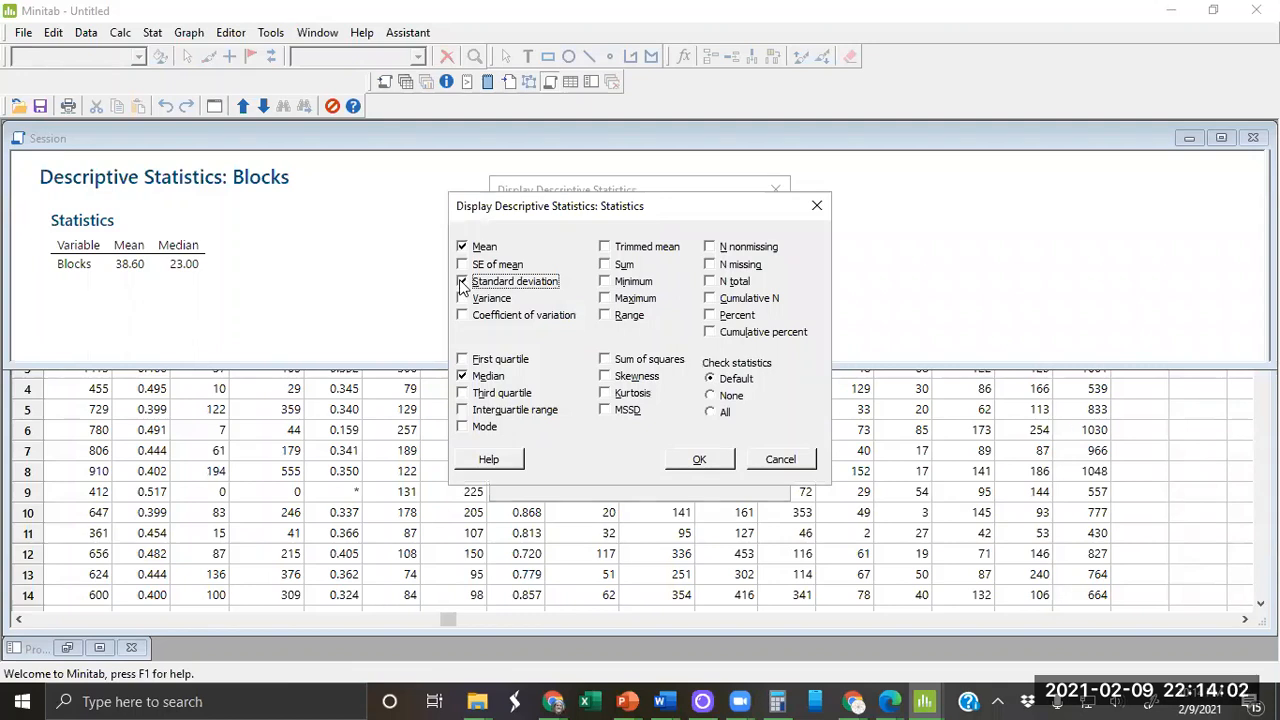
{"action": "left_click", "coordinate": [463, 284]}
{"action": "left_click", "coordinate": [607, 283]}
{"action": "left_click", "coordinate": [469, 359]}
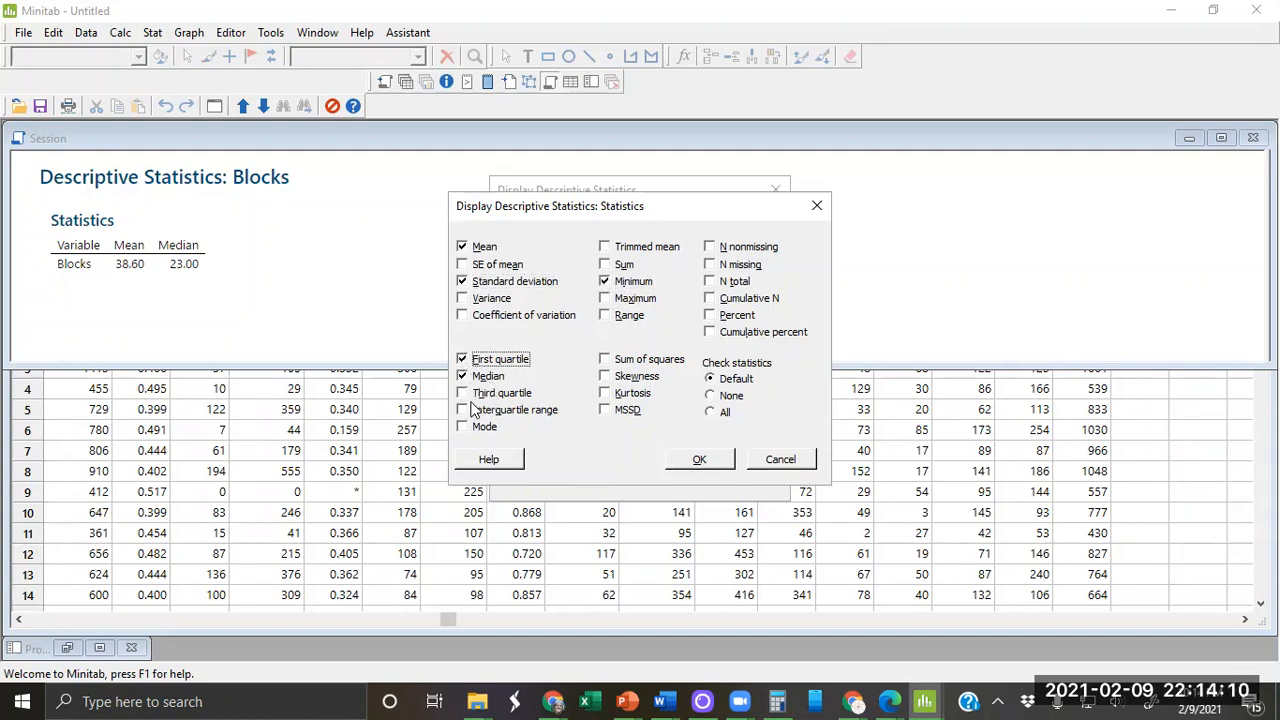
{"action": "left_click", "coordinate": [465, 394]}
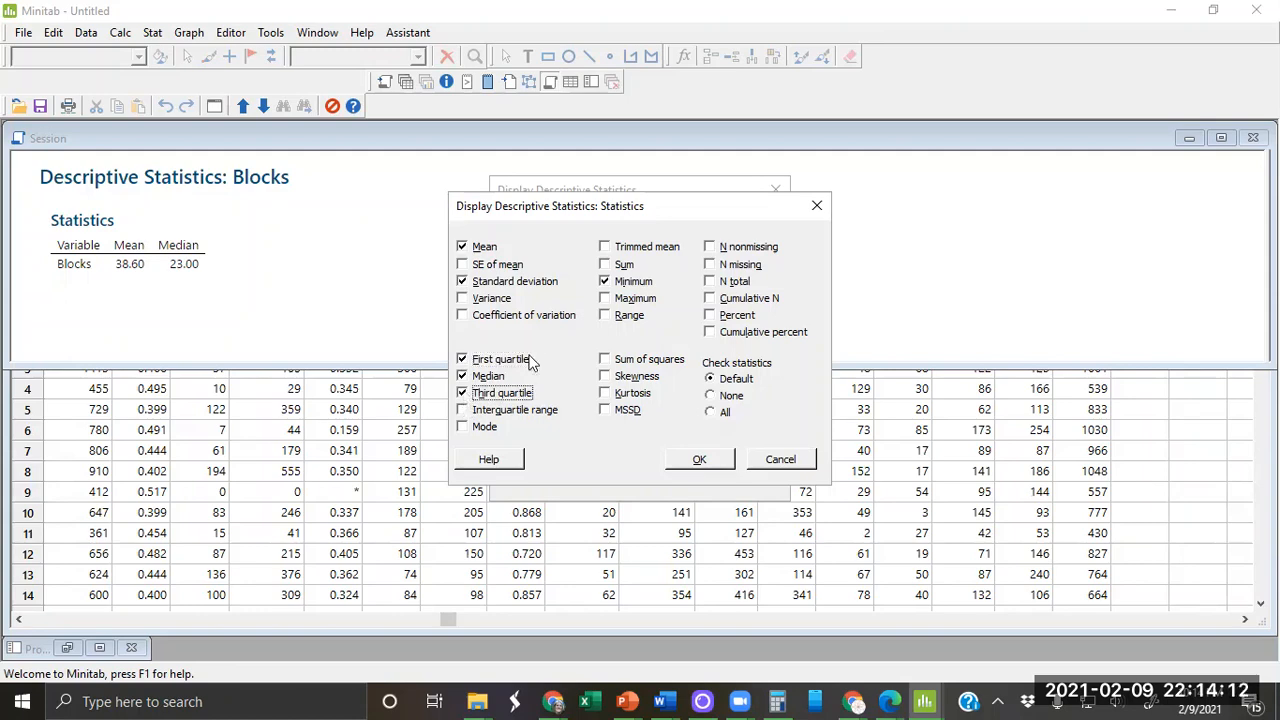
{"action": "left_click", "coordinate": [604, 300]}
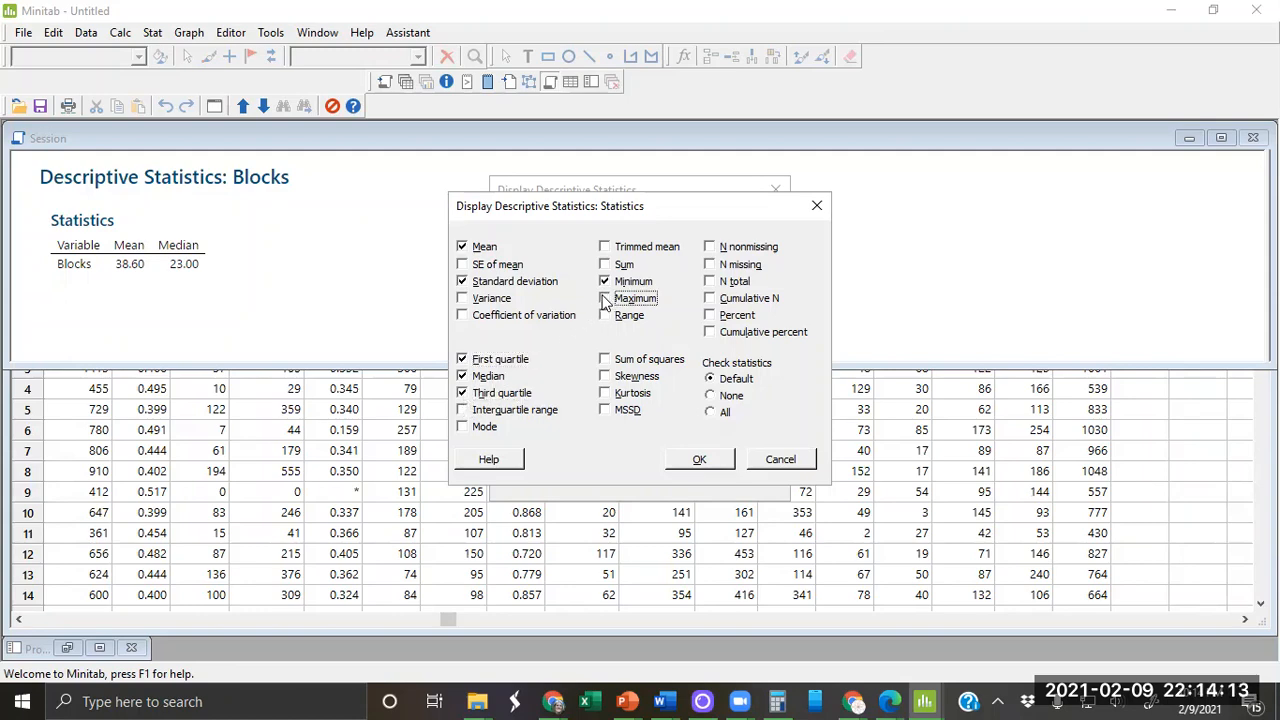
{"action": "left_click", "coordinate": [695, 466]}
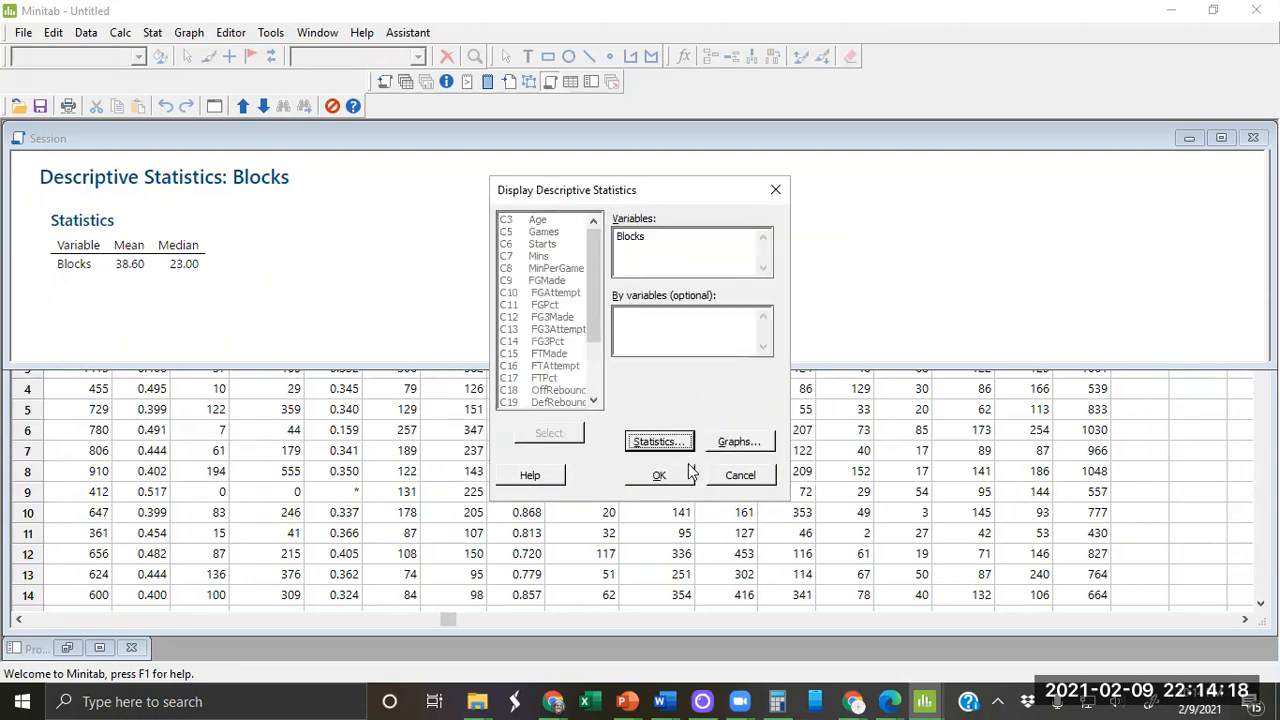
{"action": "left_click", "coordinate": [678, 474]}
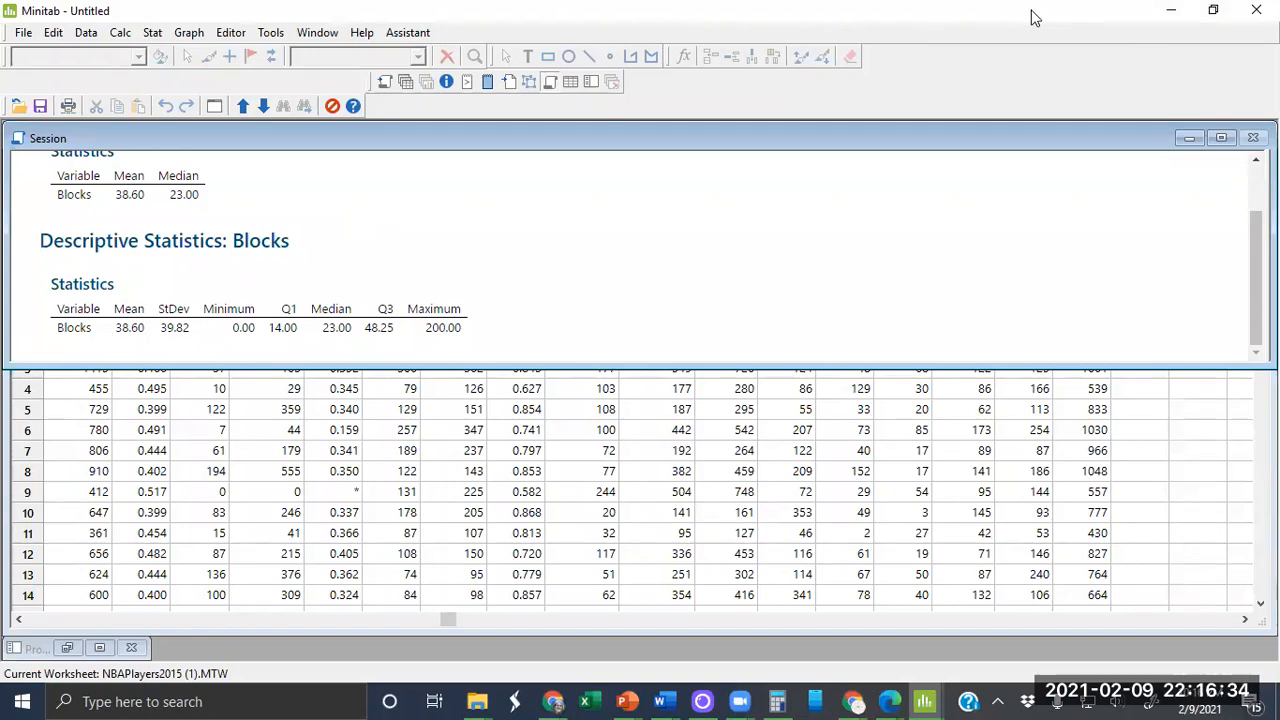
Step: Move the Minitab window down to uncover the datasets page and switch to the Chrome window showing Citrix StoreFront
{"action": "left_click_drag", "start_coordinate": [1031, 11], "coordinate": [1014, 191]}
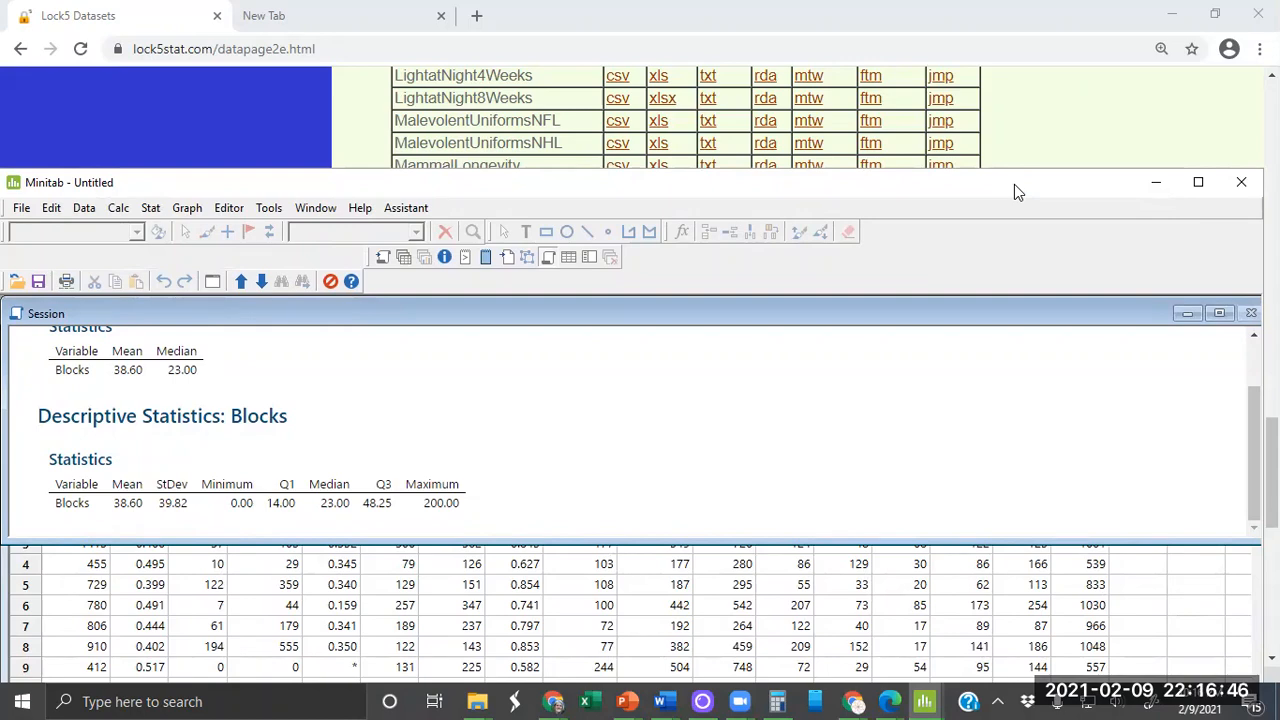
{"action": "left_click", "coordinate": [553, 700]}
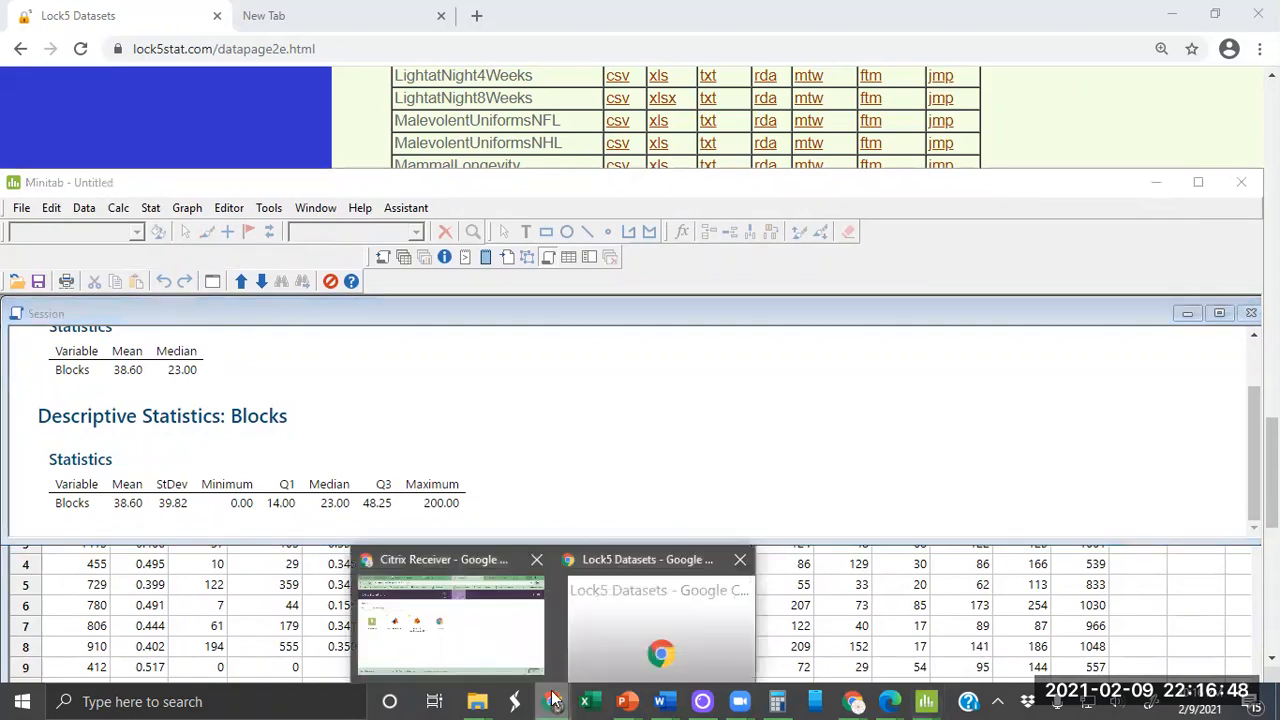
{"action": "left_click", "coordinate": [486, 643]}
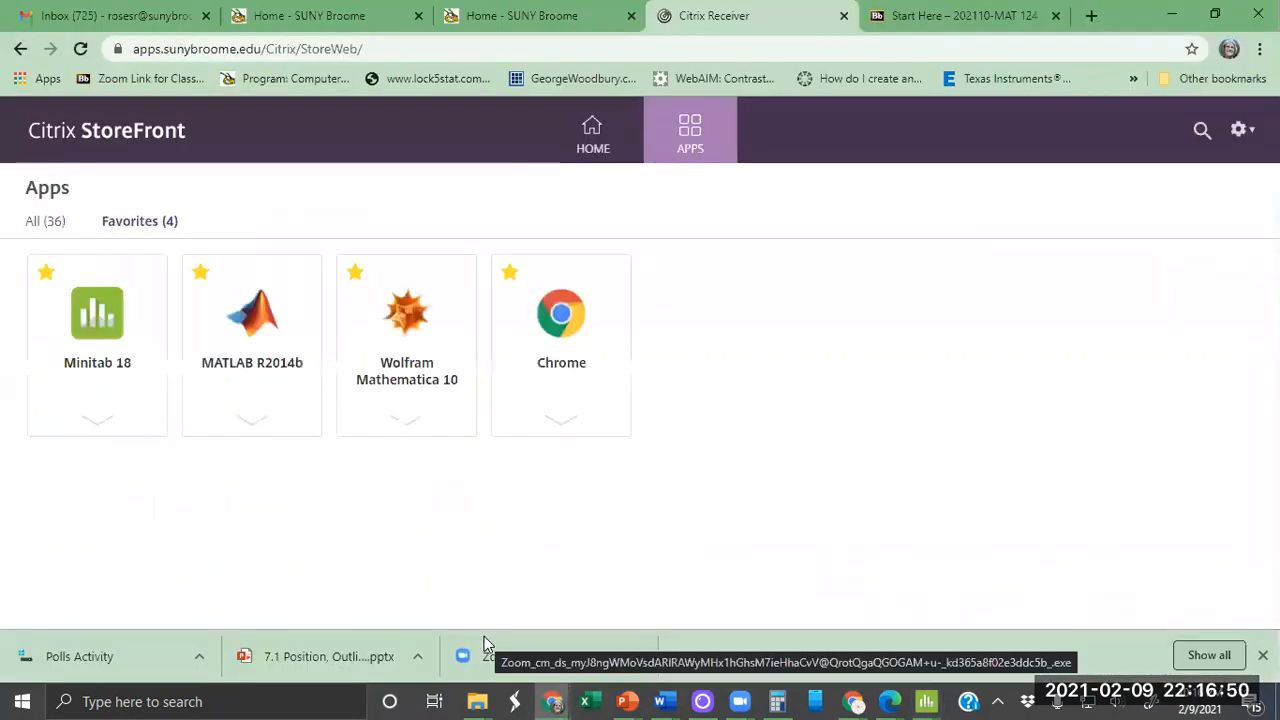